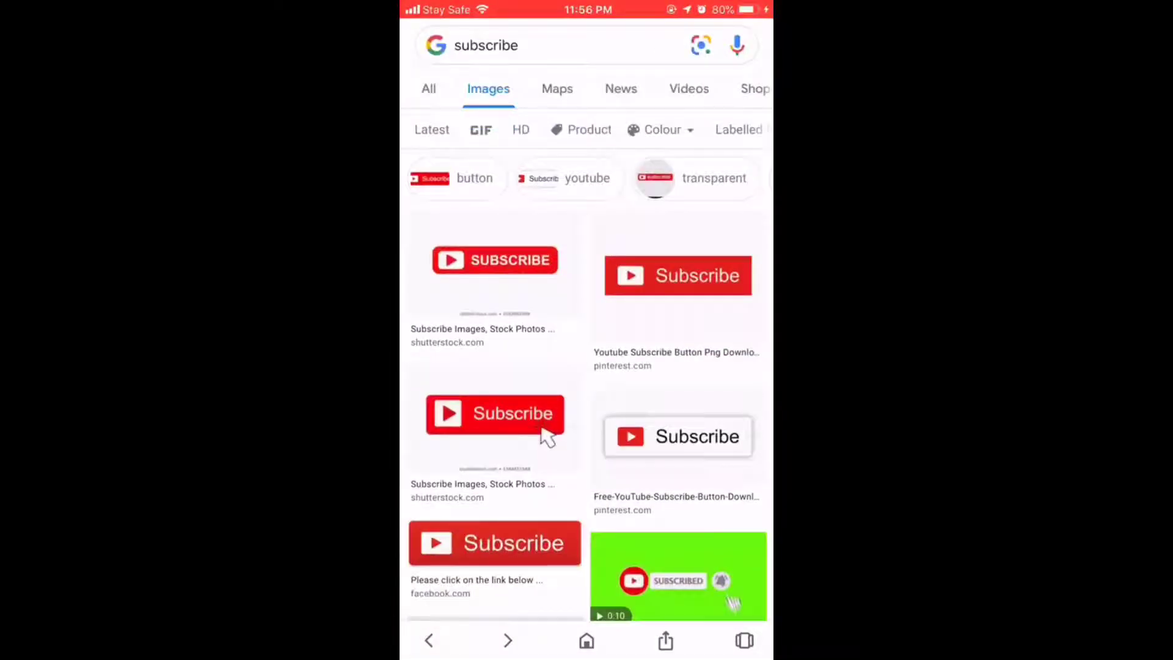
Rerun the 'instagram logo' image search and screenshot the results
click(485, 45)
click(746, 44)
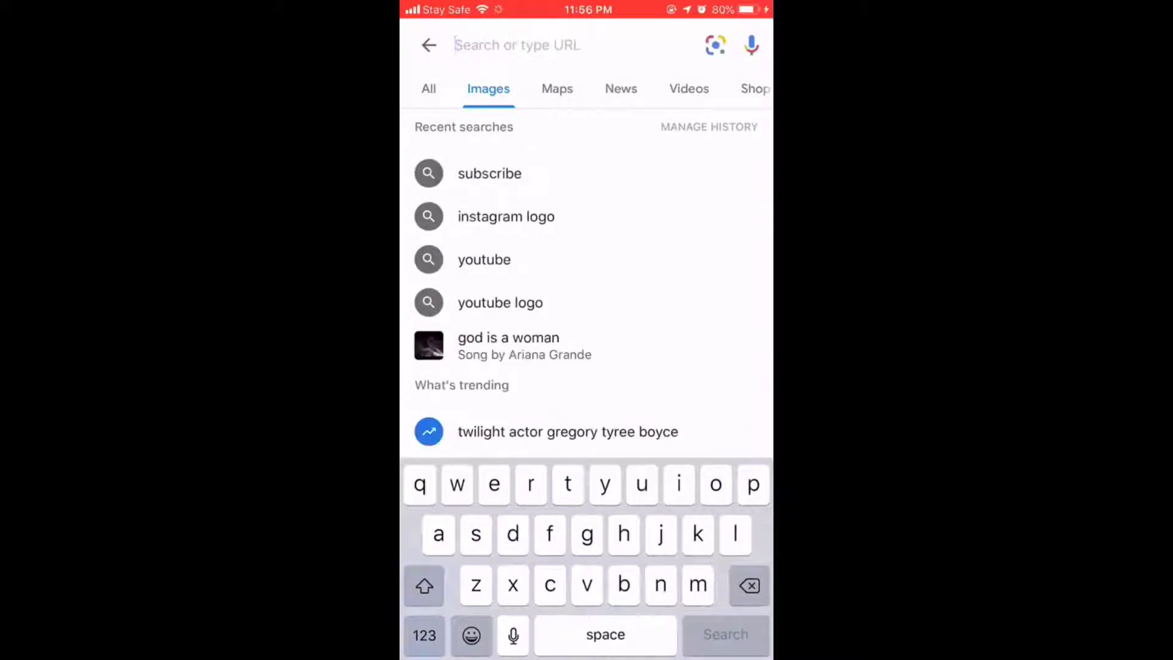
click(506, 217)
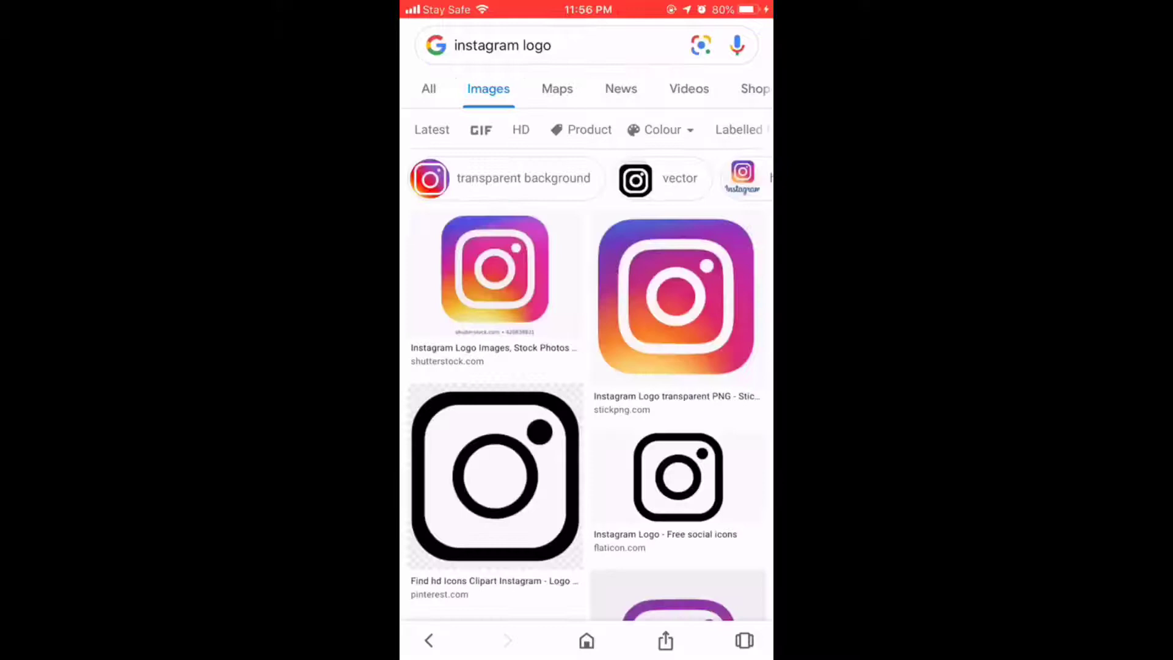
click(452, 574)
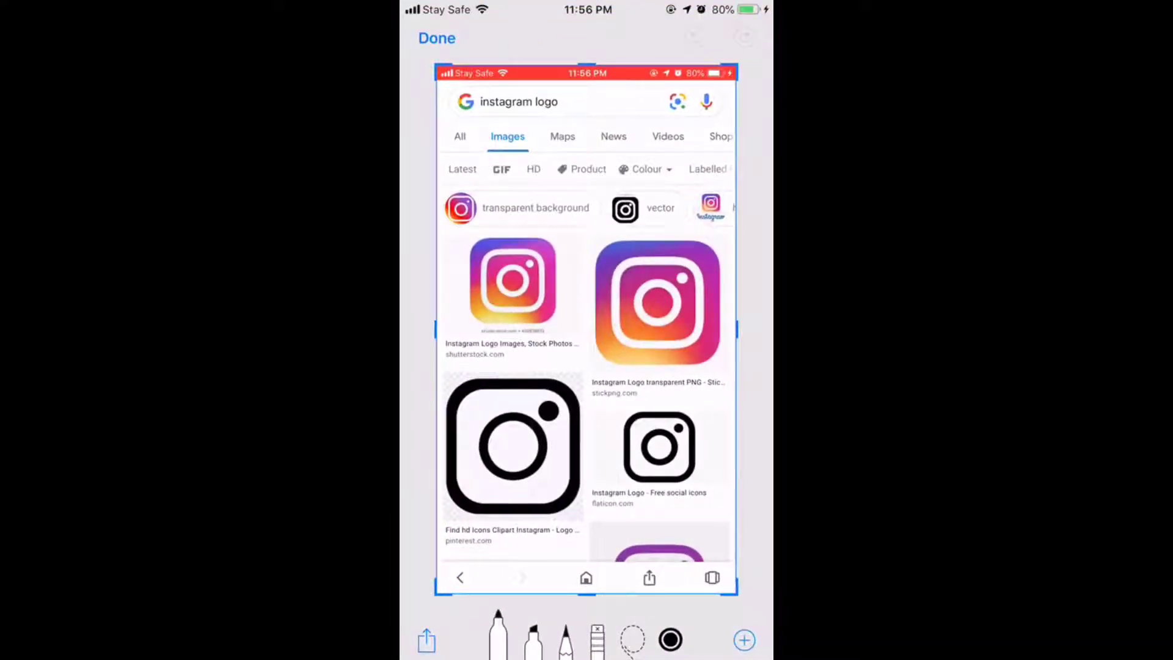
Crop the screenshot tightly around the first colourful Instagram logo
mouse_move(737, 592)
mouse_down()
mouse_move(707, 542)
mouse_move(637, 280)
mouse_move(602, 234)
mouse_move(665, 326)
mouse_move(737, 584)
mouse_move(694, 525)
mouse_move(605, 339)
mouse_move(566, 322)
mouse_up()
drag(435, 324, 472, 340)
drag(519, 64, 520, 234)
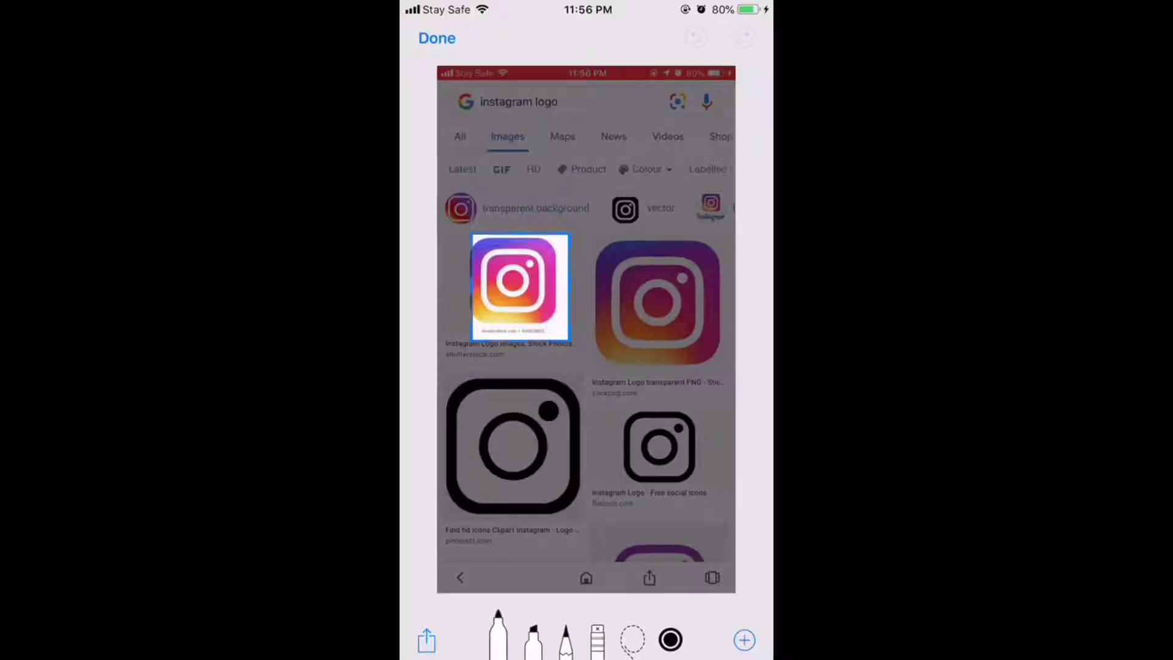
drag(568, 287, 554, 287)
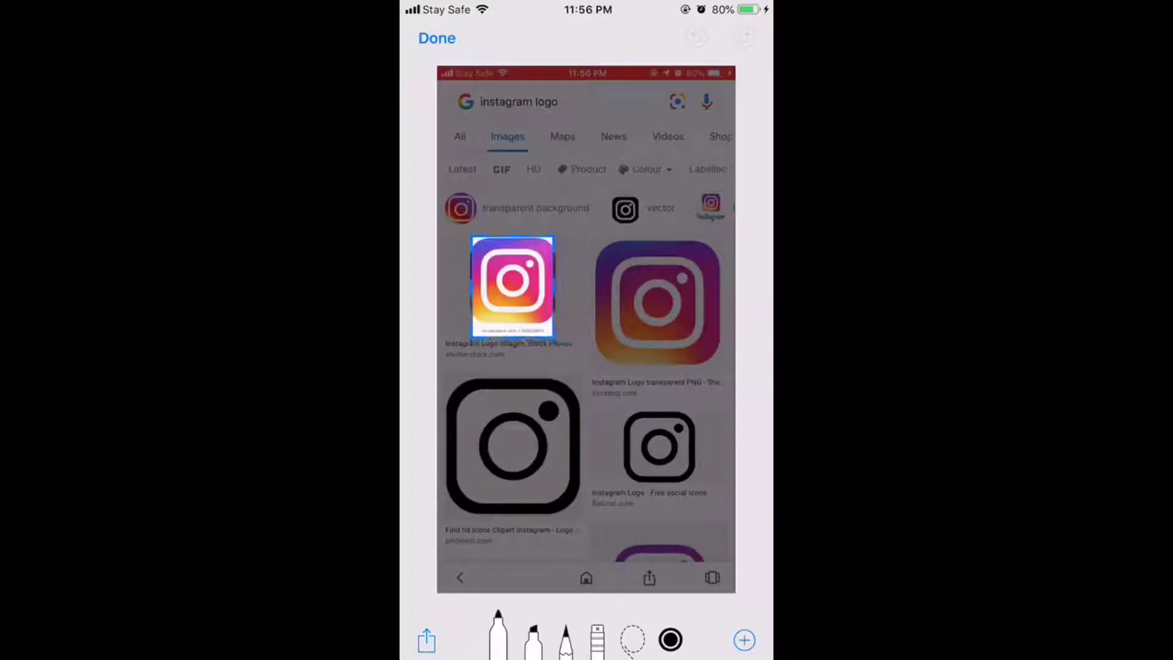
drag(554, 331, 550, 333)
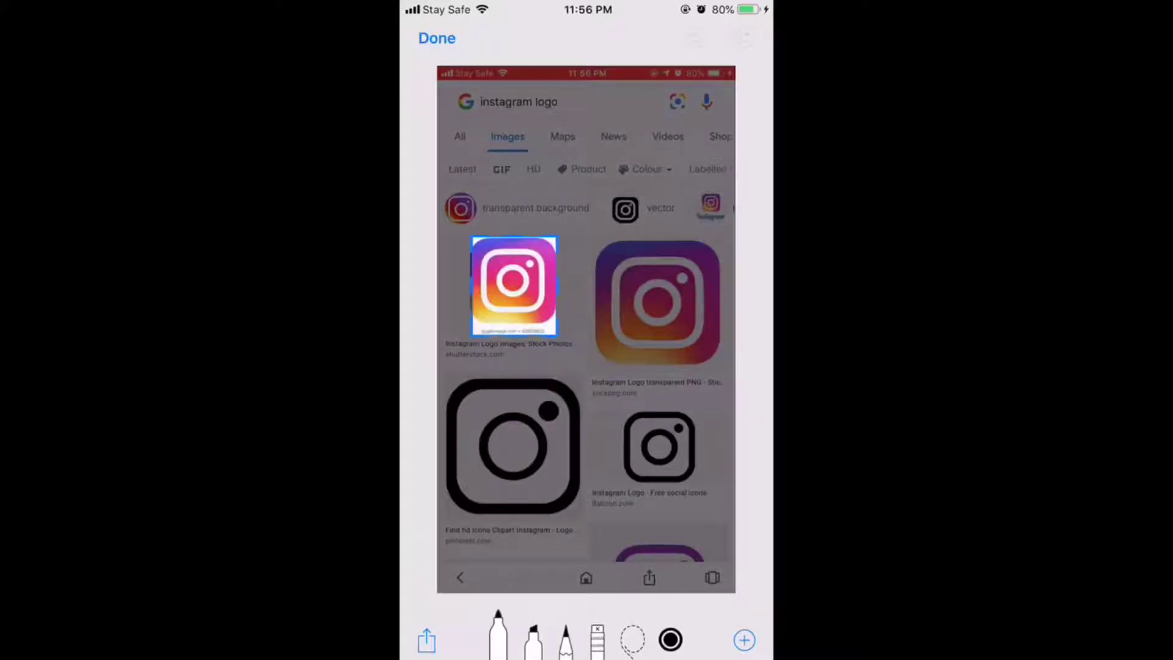
drag(472, 286, 462, 285)
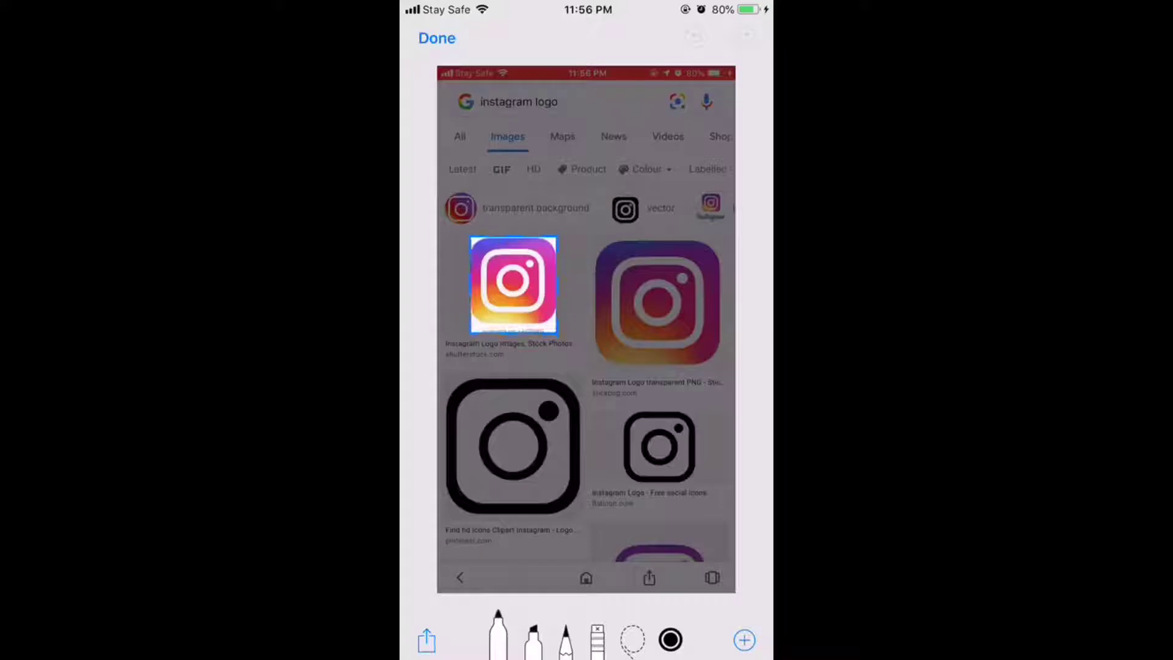
drag(556, 334, 552, 322)
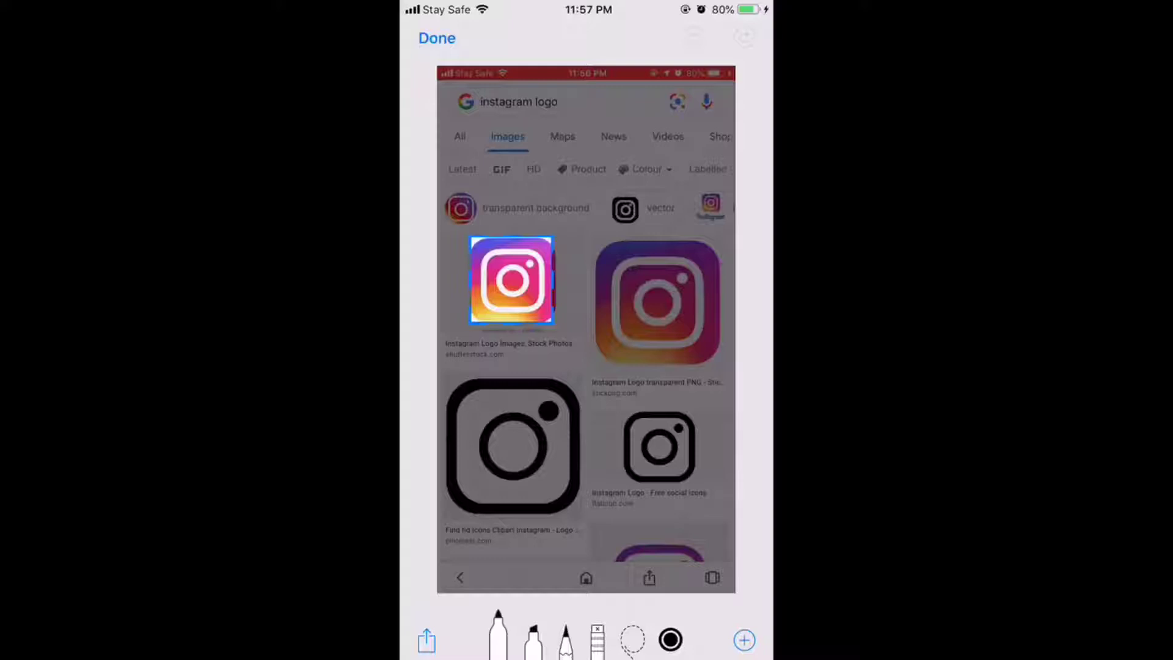
drag(553, 280, 559, 280)
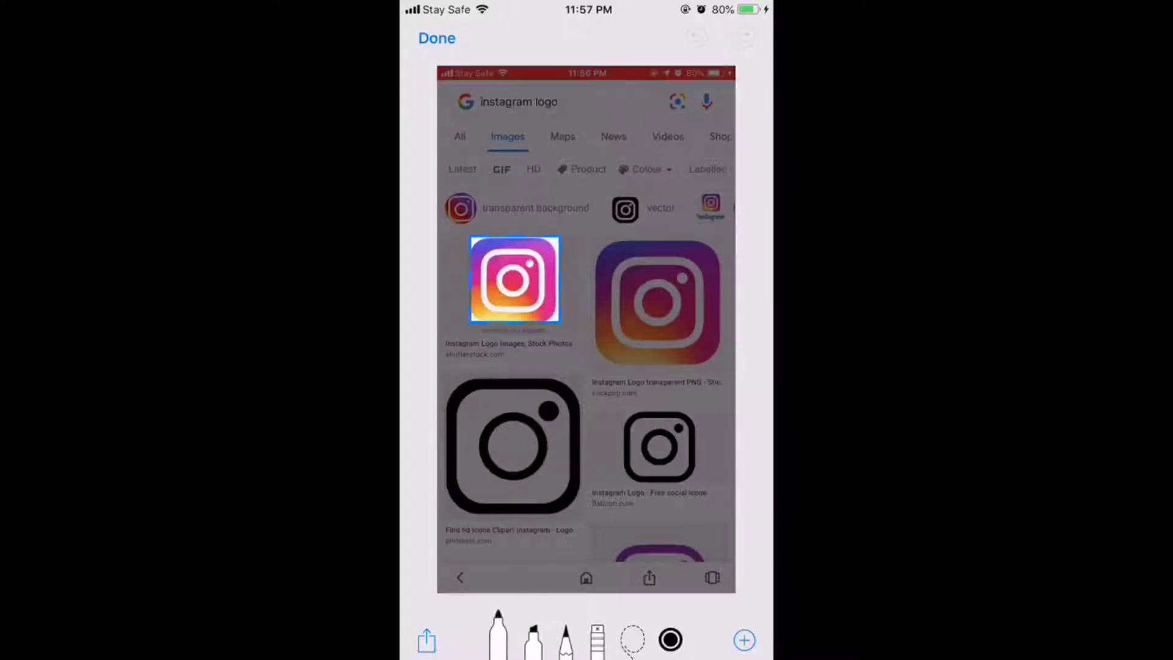
drag(560, 322, 559, 328)
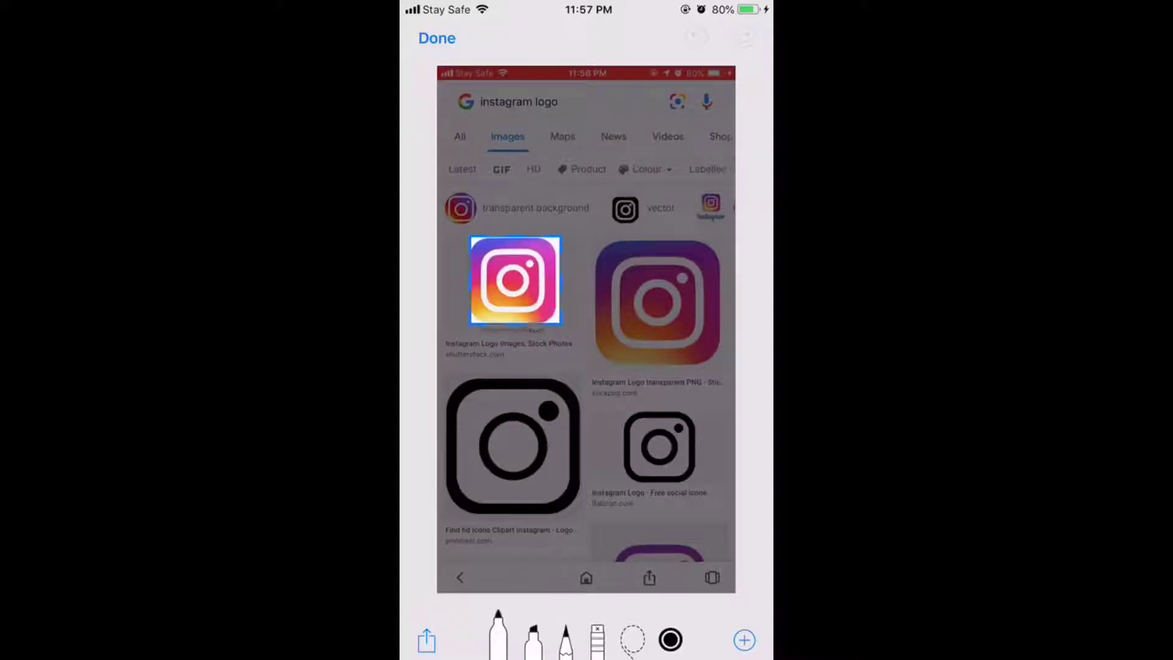
drag(560, 280, 551, 279)
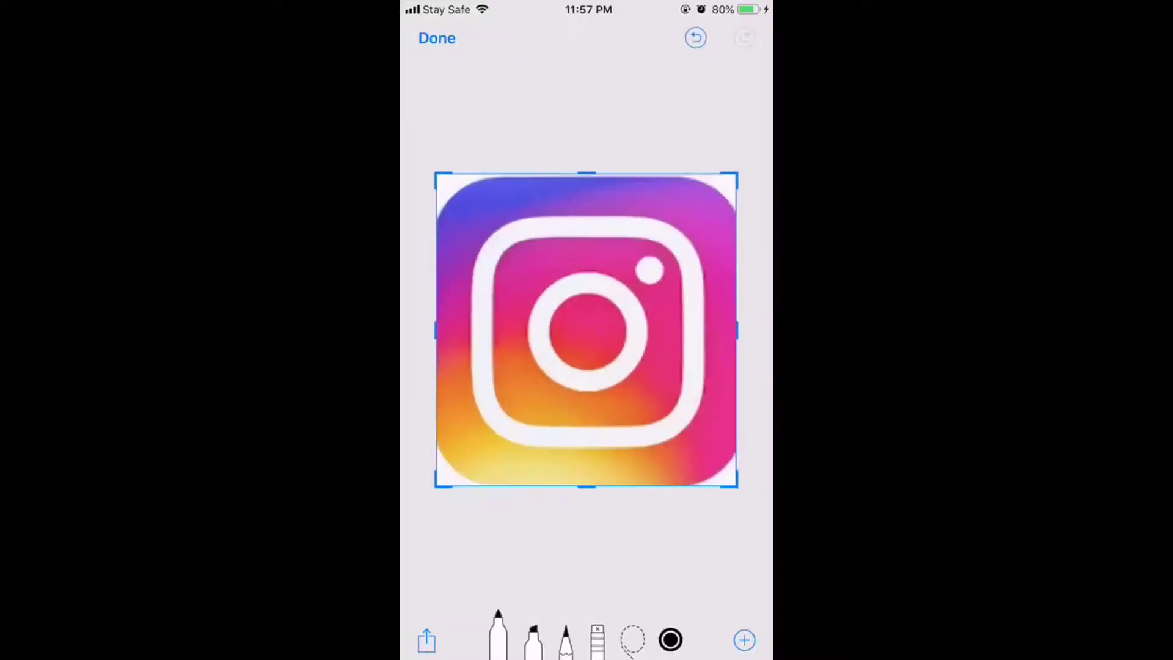
click(437, 38)
Save the Instagram crop to Photos and search images for 'facebook'
click(585, 519)
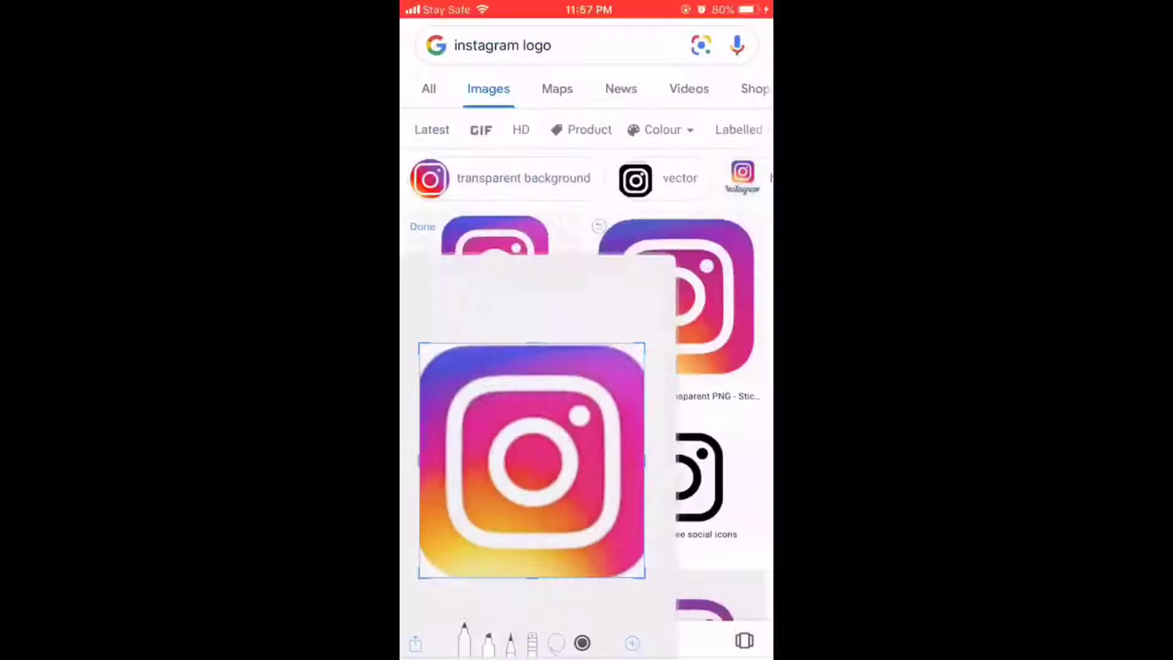
click(503, 45)
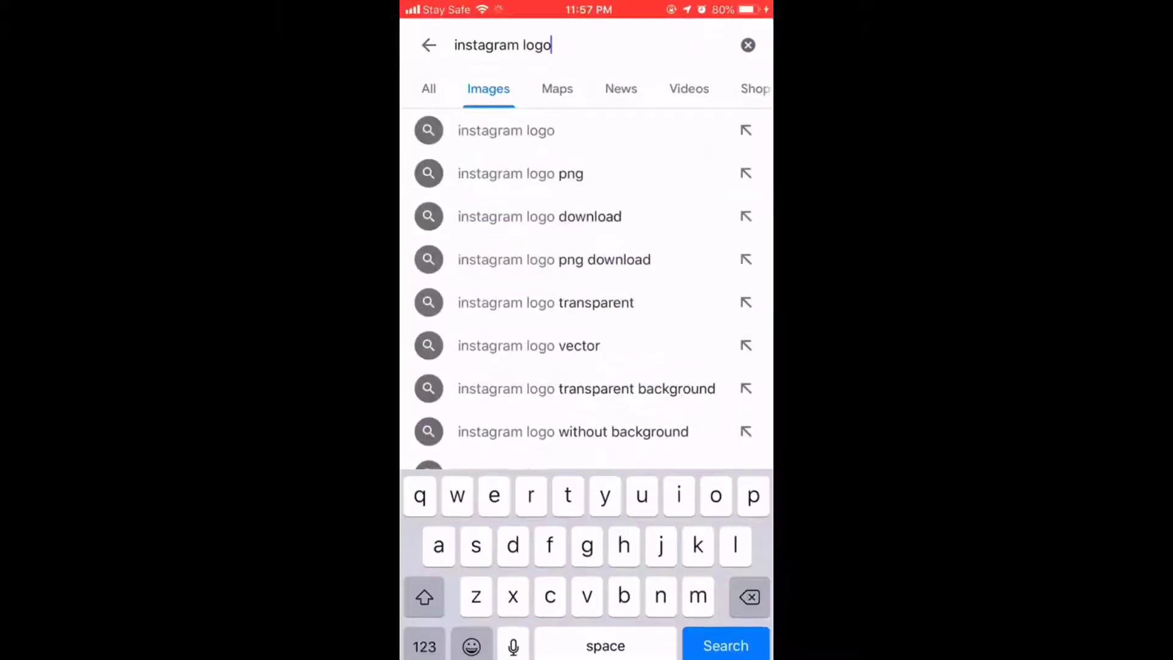
click(748, 46)
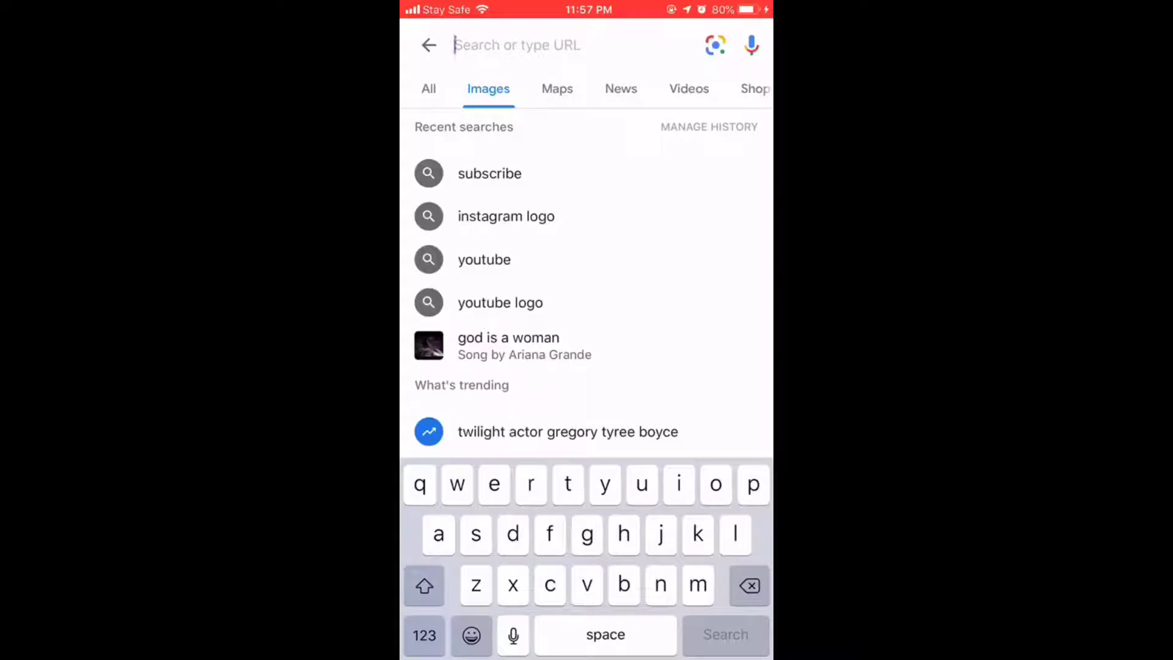
text(fac)
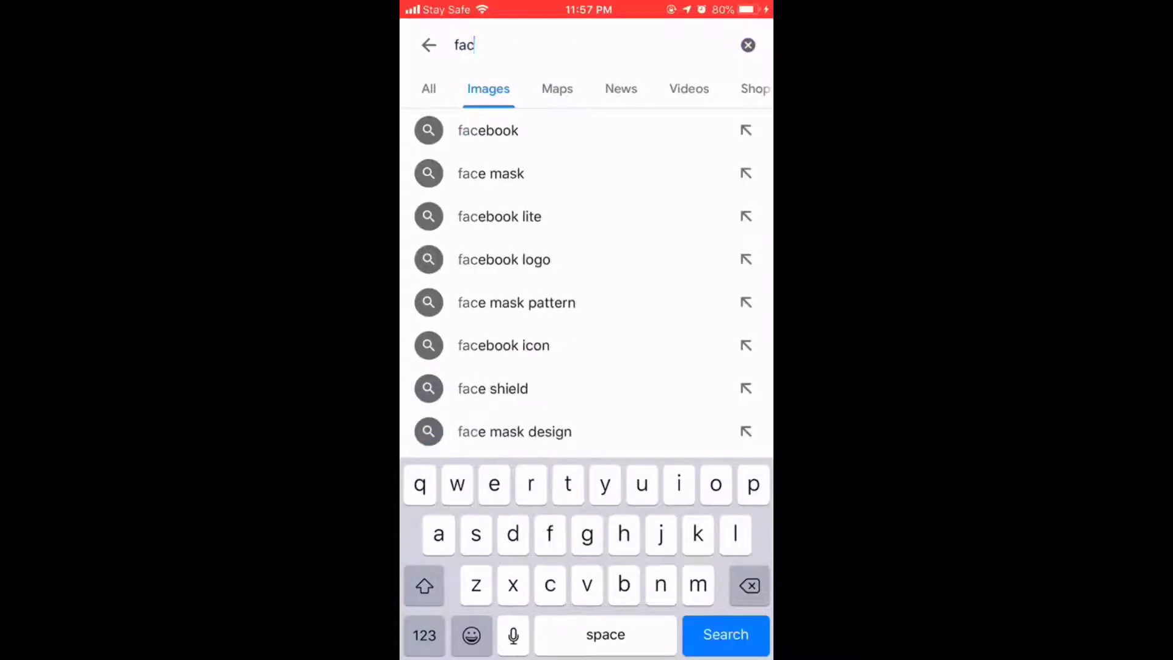
text(eboo)
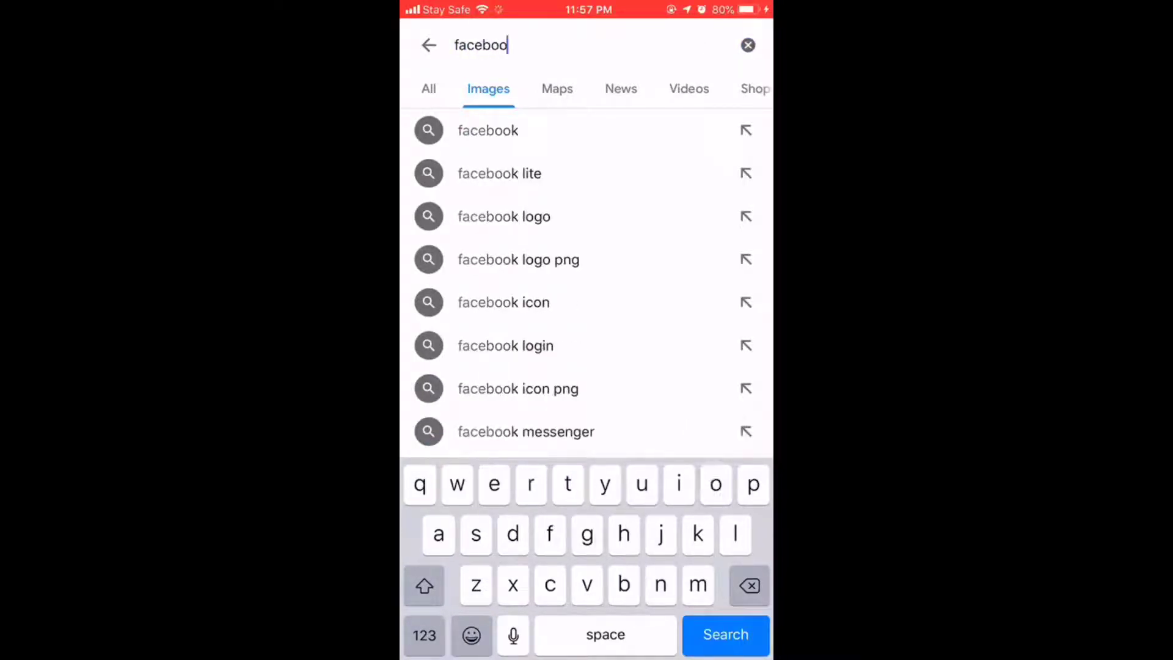
text(k)
key(Return)
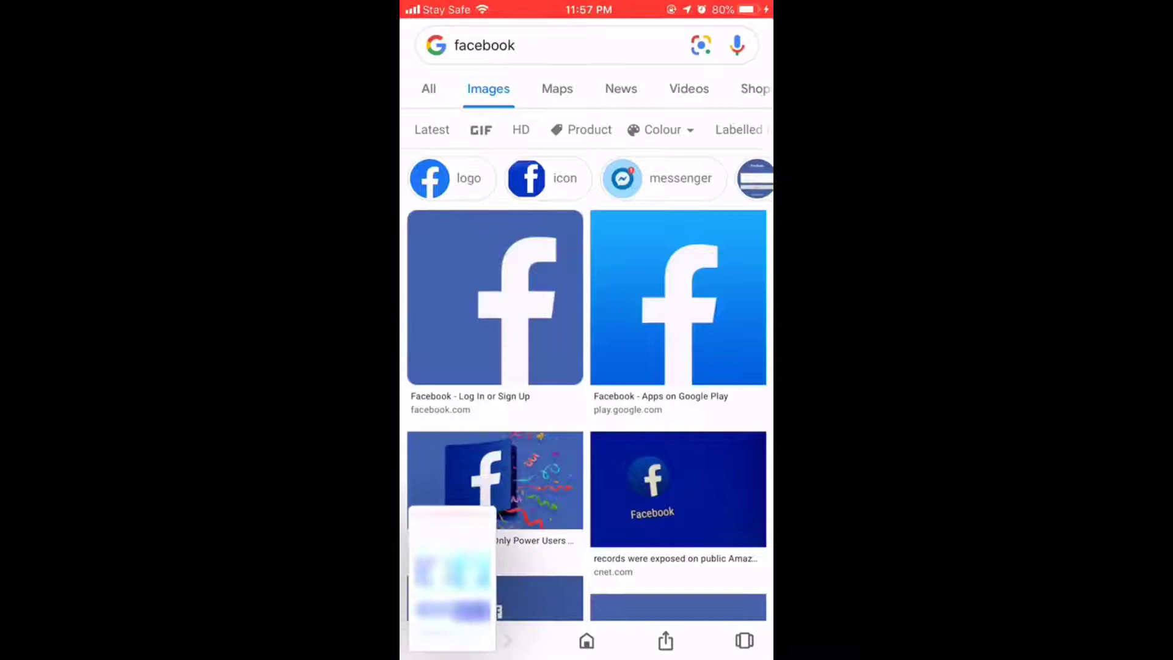
Screenshot the results, crop to the first Facebook logo, and save it to Photos
click(452, 574)
drag(614, 434, 588, 378)
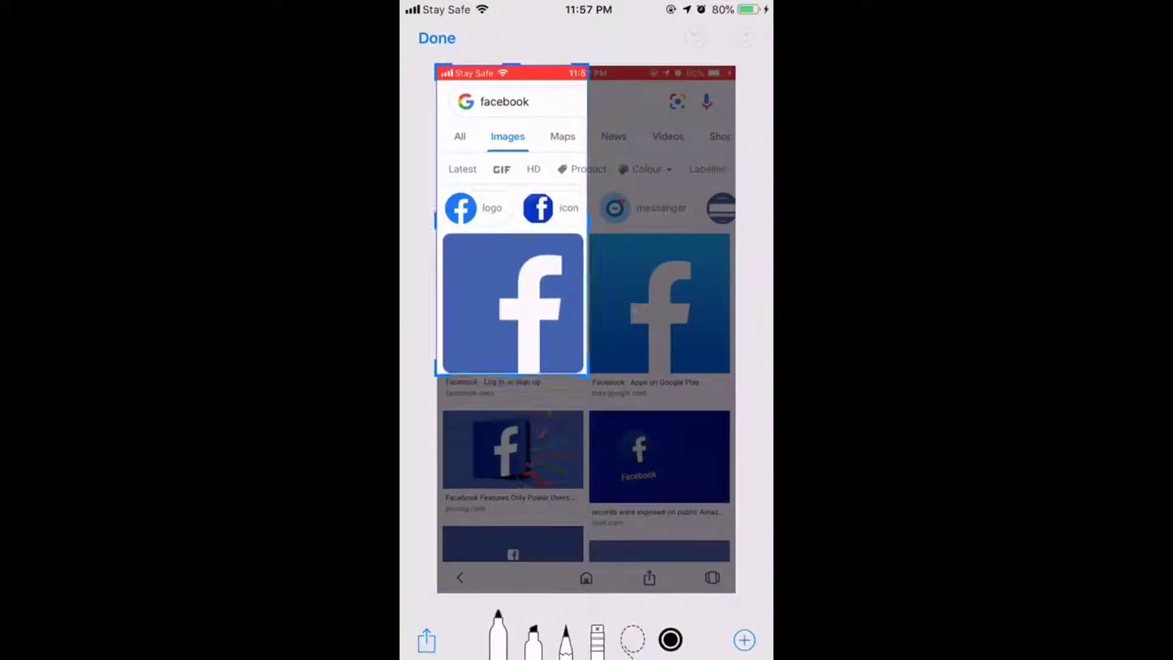
drag(435, 244, 449, 245)
drag(449, 371, 446, 375)
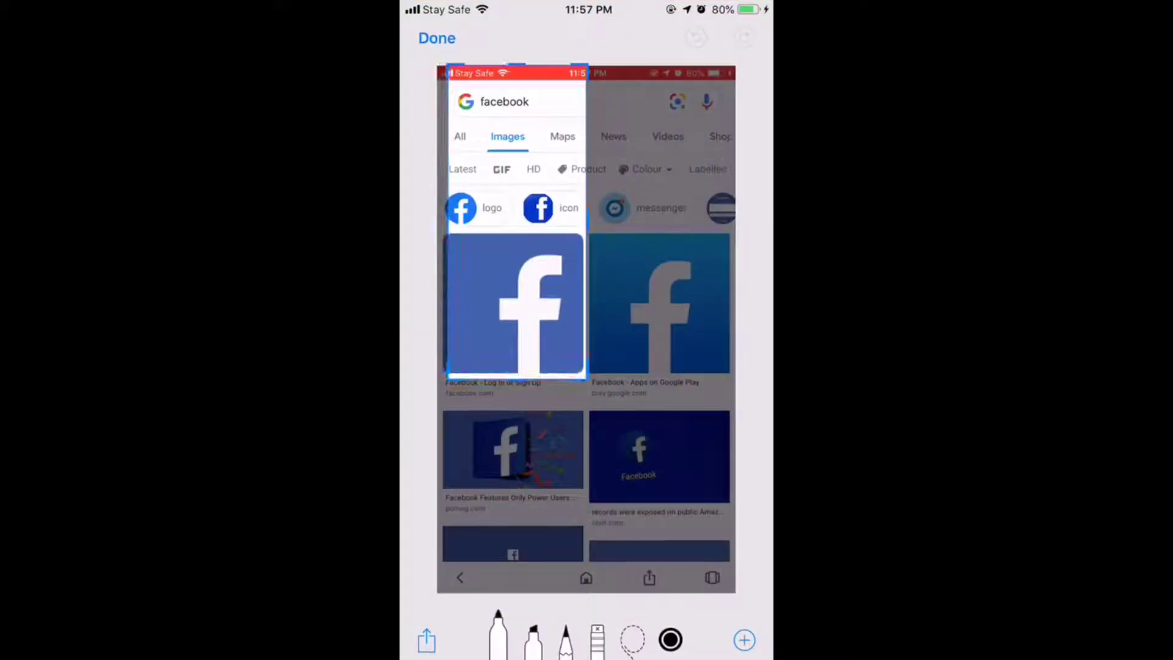
drag(587, 376, 582, 371)
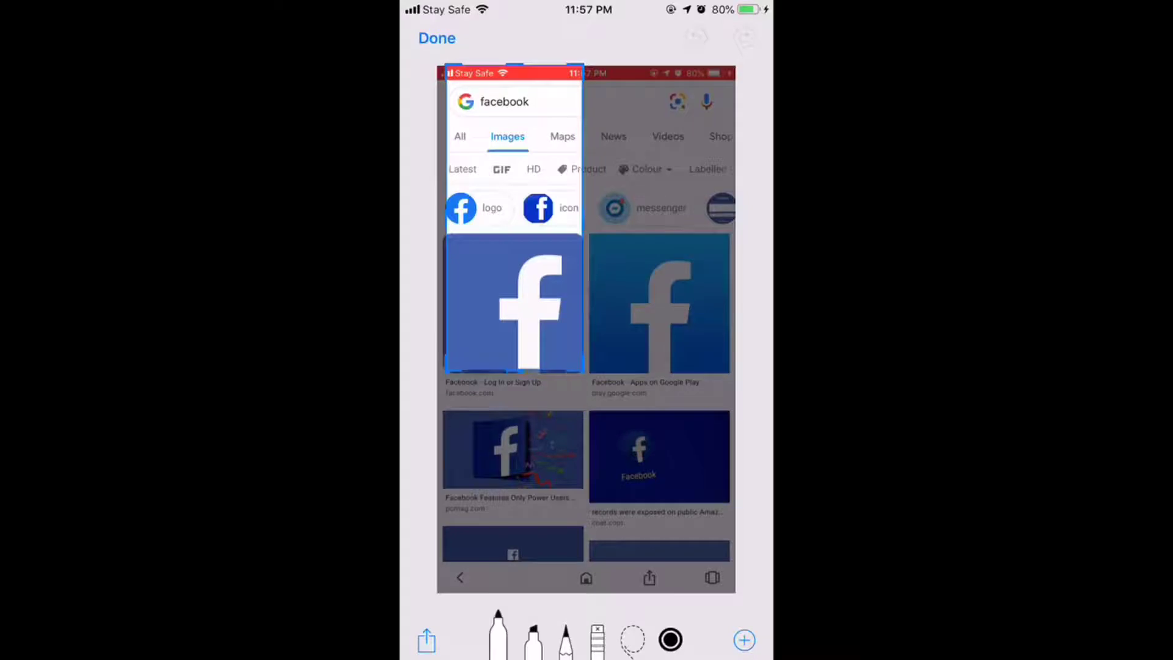
drag(515, 64, 514, 234)
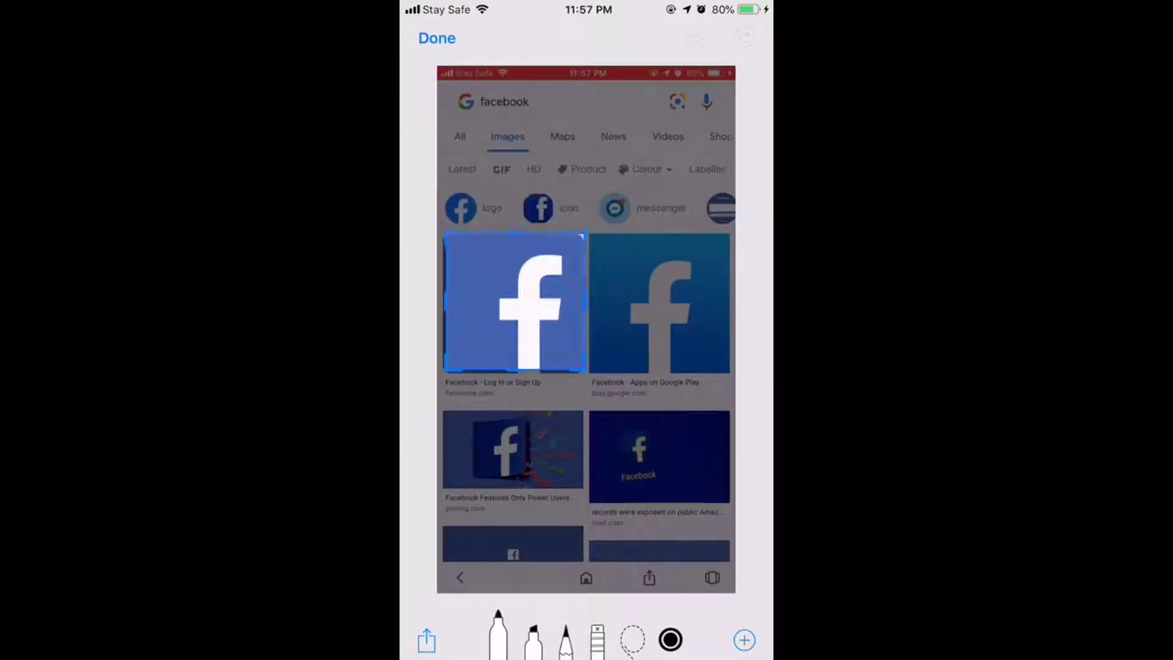
click(437, 37)
click(587, 515)
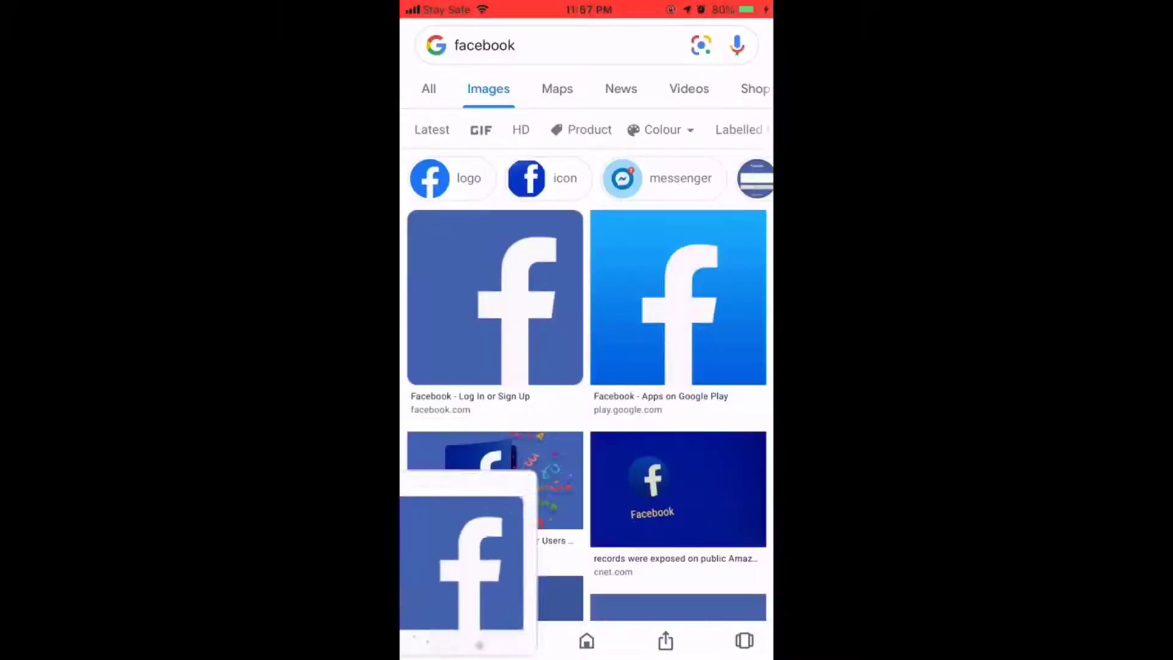
Search images for 'twitter logo' and screenshot the results
click(485, 45)
click(742, 44)
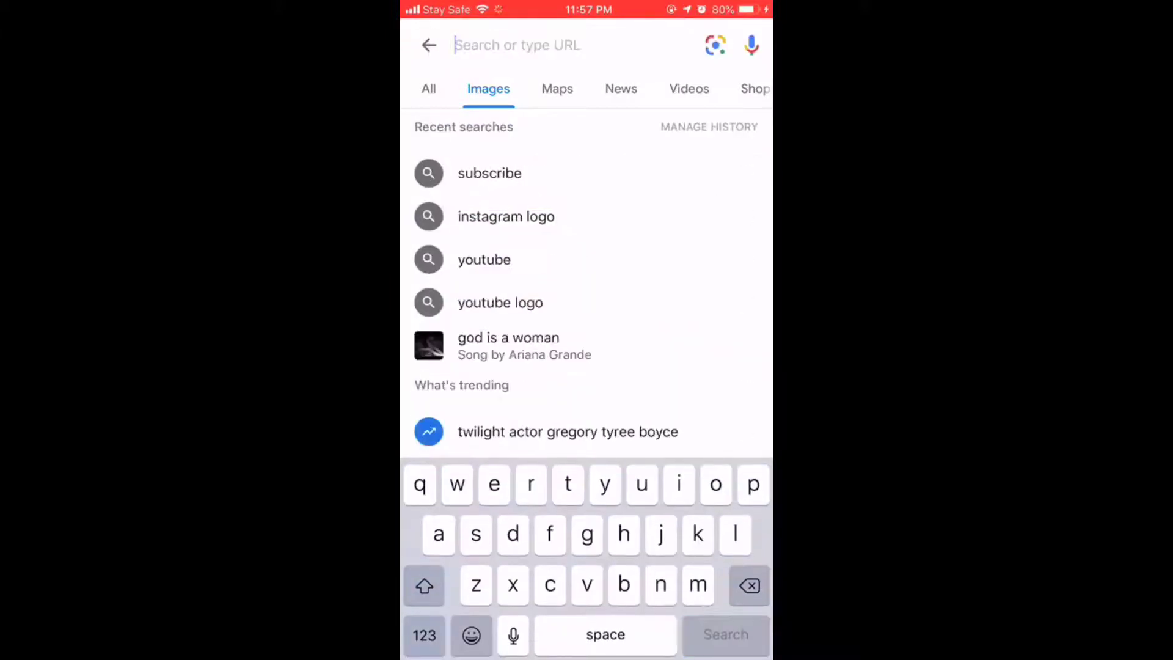
text(teityer)
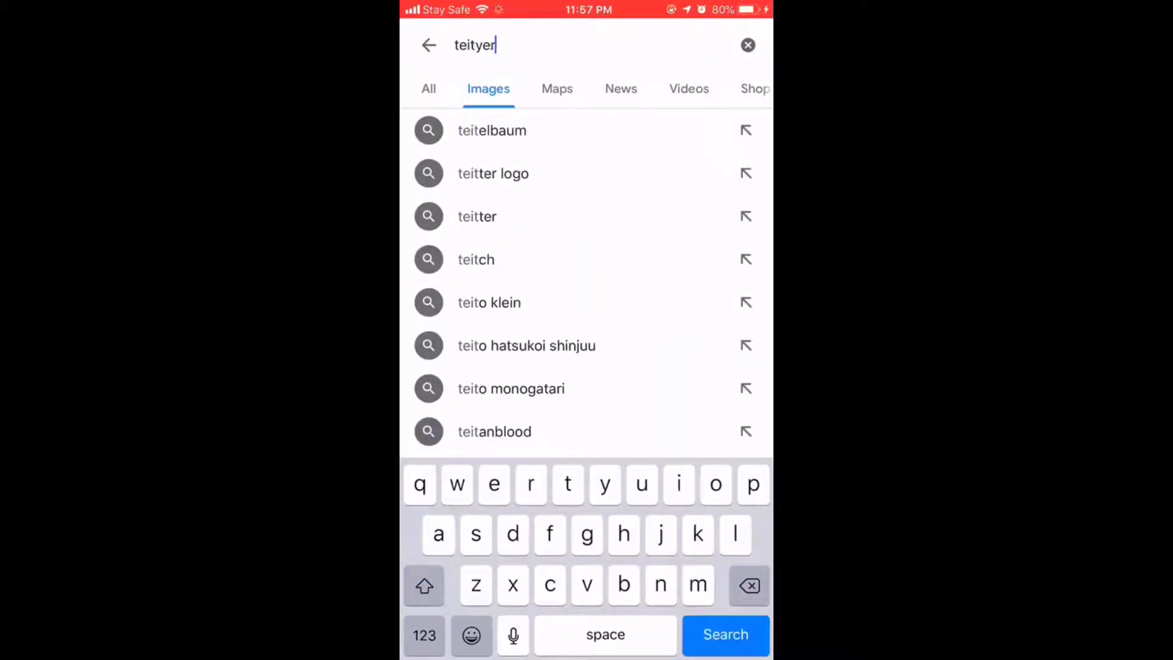
key(BackSpace)
key(BackSpace)
key(BackSpace)
key(BackSpace)
key(BackSpace)
text(w)
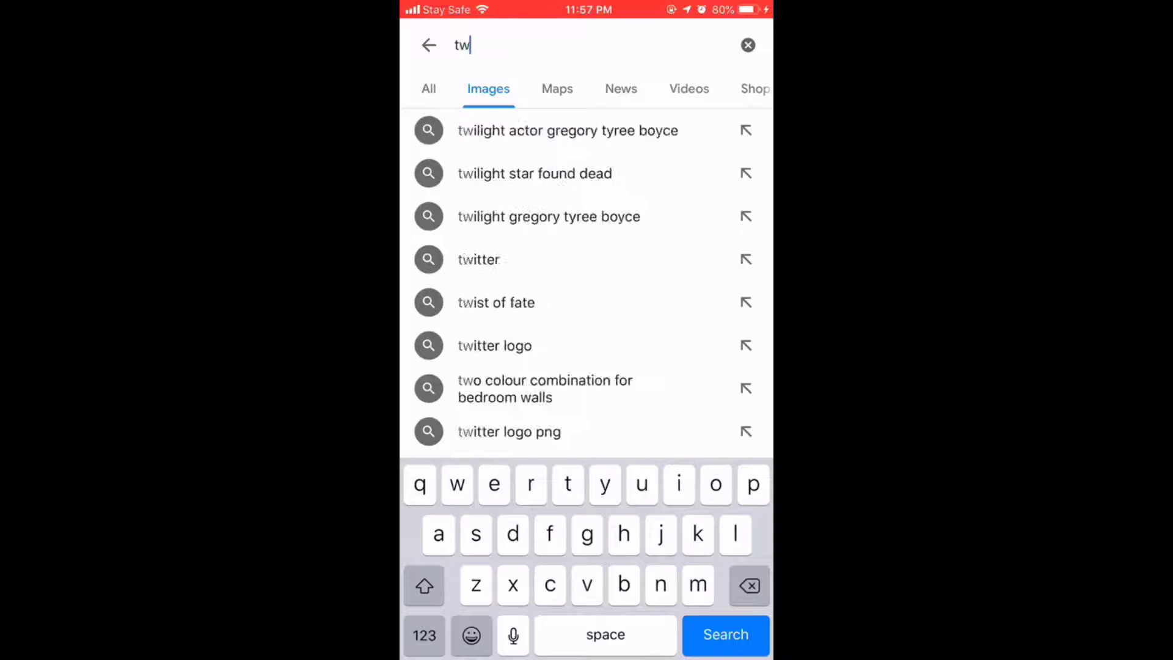
text(itter)
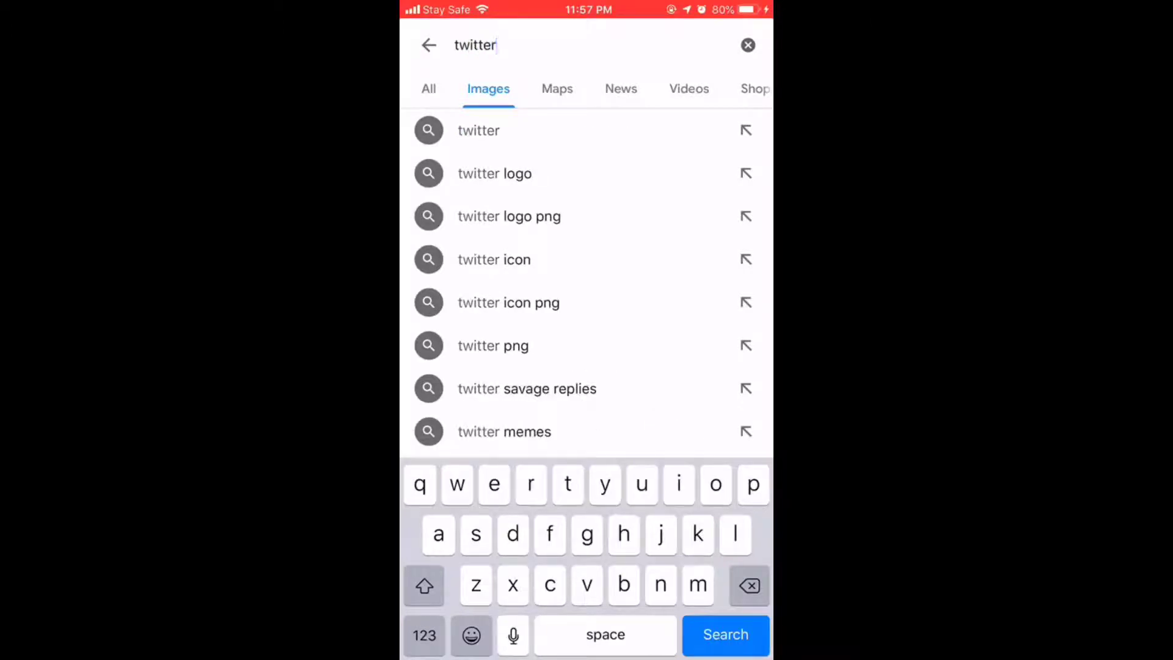
click(495, 174)
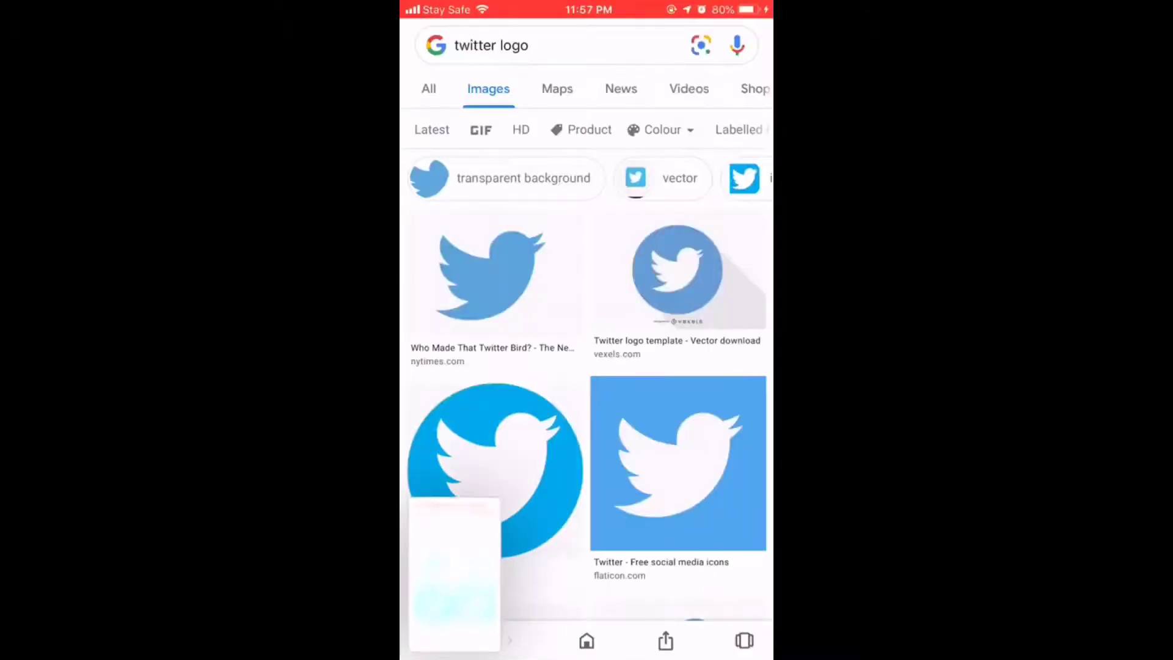
click(451, 574)
Crop the screenshot to the first blue bird logo and save it to Photos
mouse_move(736, 592)
mouse_down()
mouse_move(632, 471)
mouse_move(580, 338)
mouse_up()
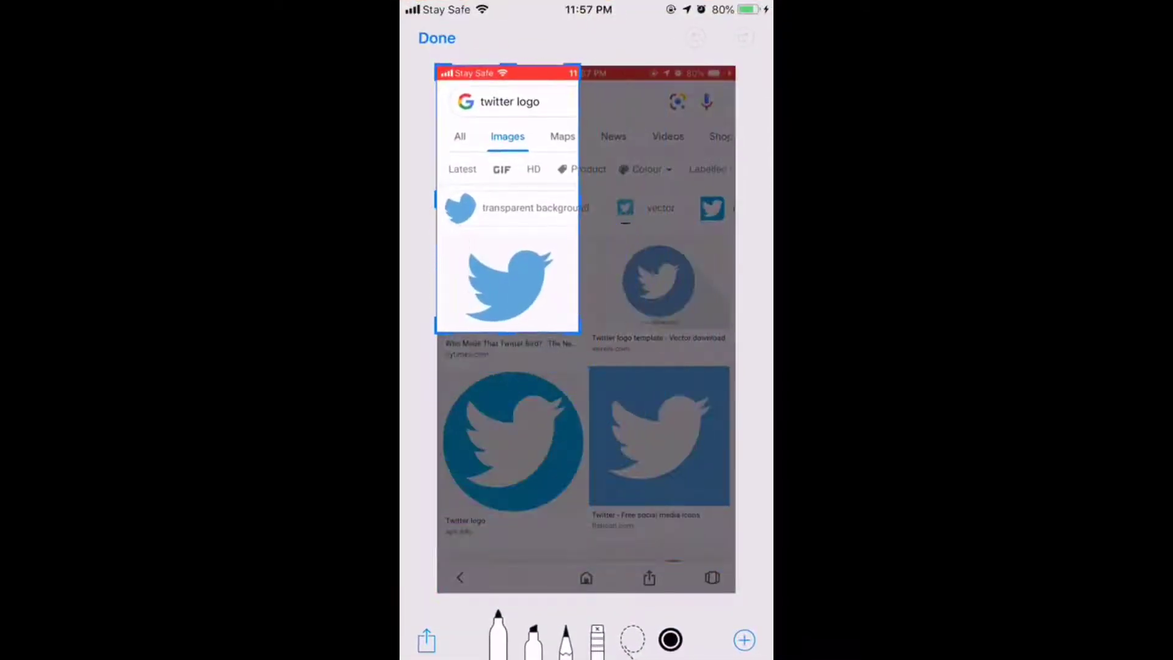
drag(436, 267, 446, 267)
mouse_move(578, 65)
mouse_down()
mouse_move(561, 196)
mouse_move(570, 235)
mouse_up()
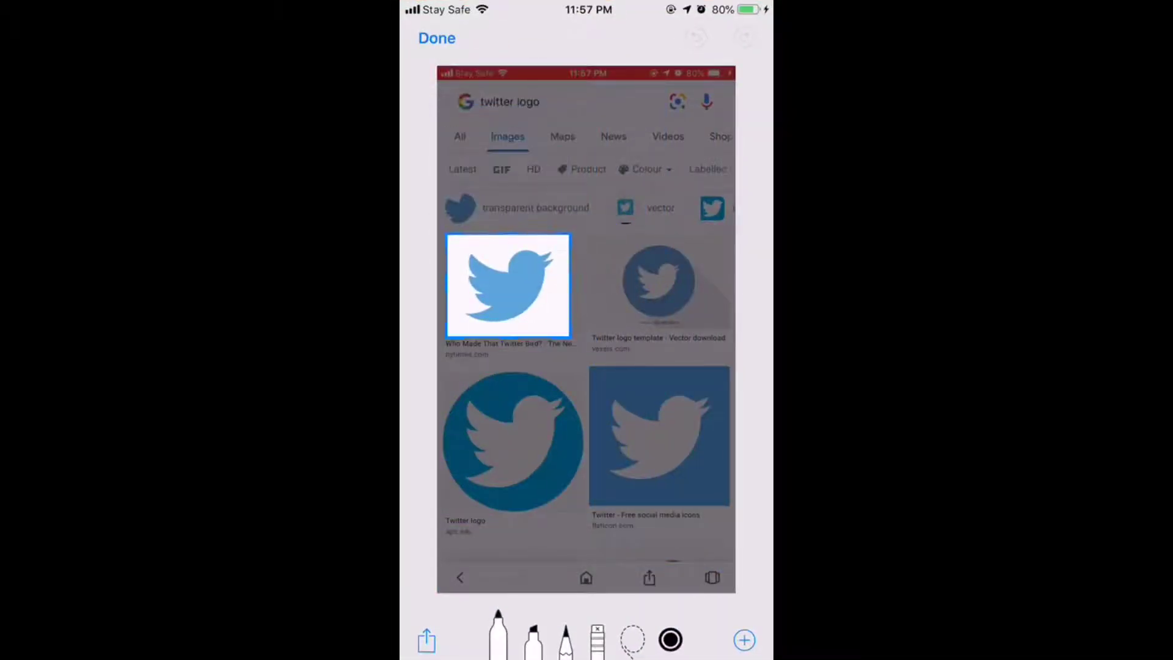
click(437, 38)
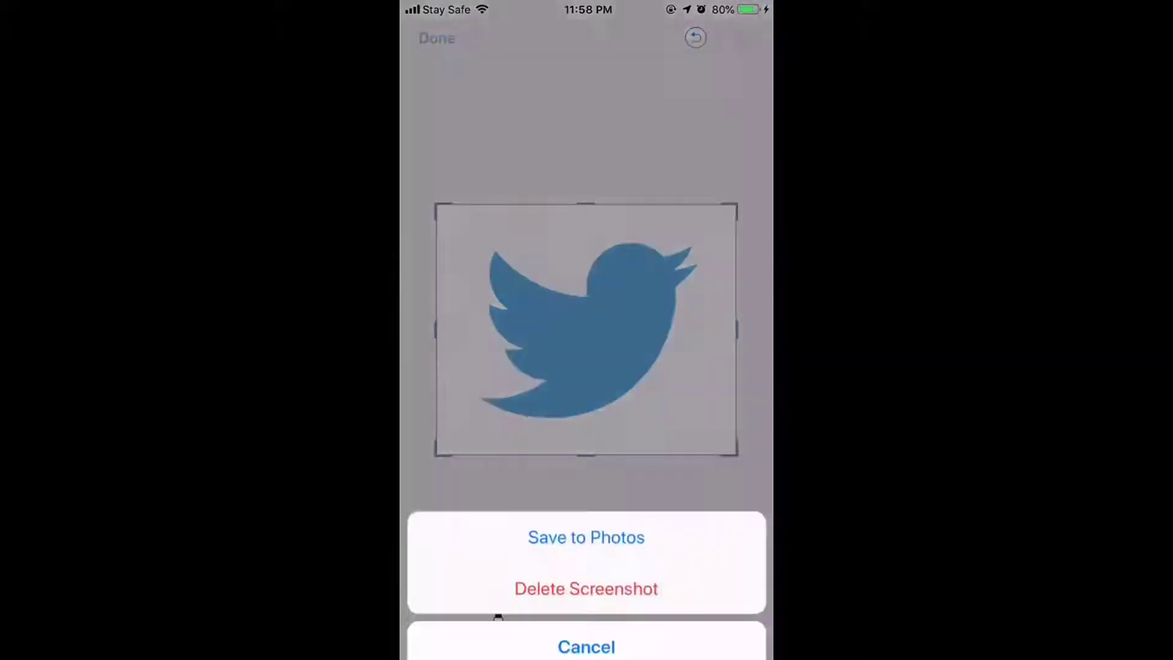
click(587, 625)
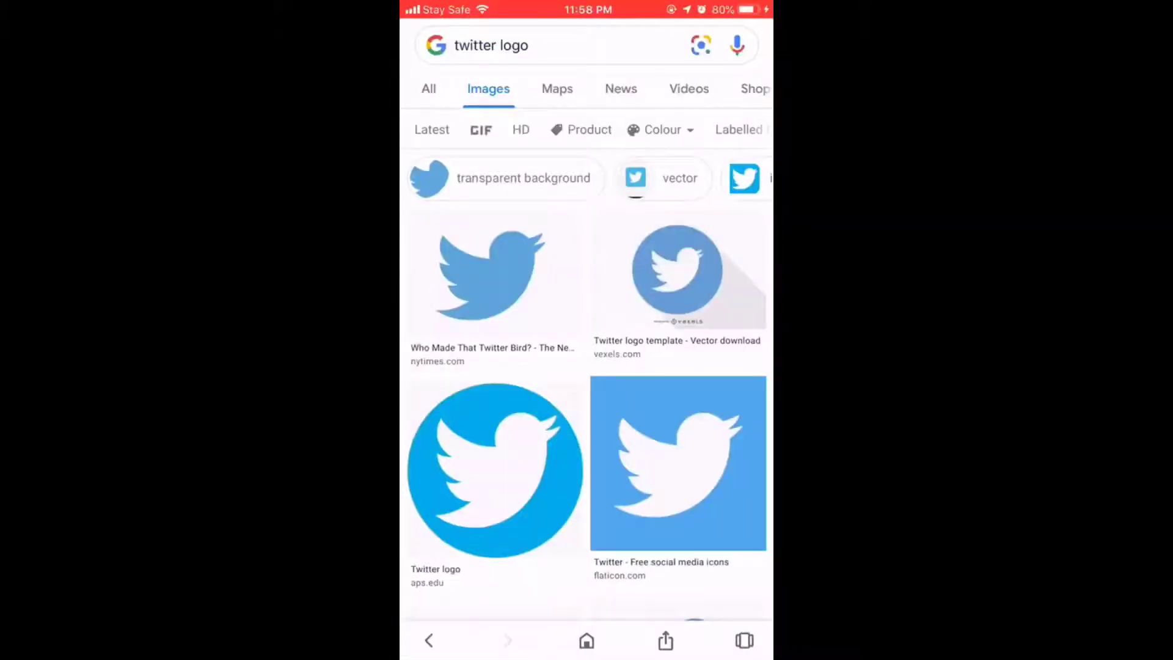
Rerun the 'youtube logo' image search and open a new screenshot for cropping
click(491, 46)
key(BackSpace)
key(BackSpace)
key(BackSpace)
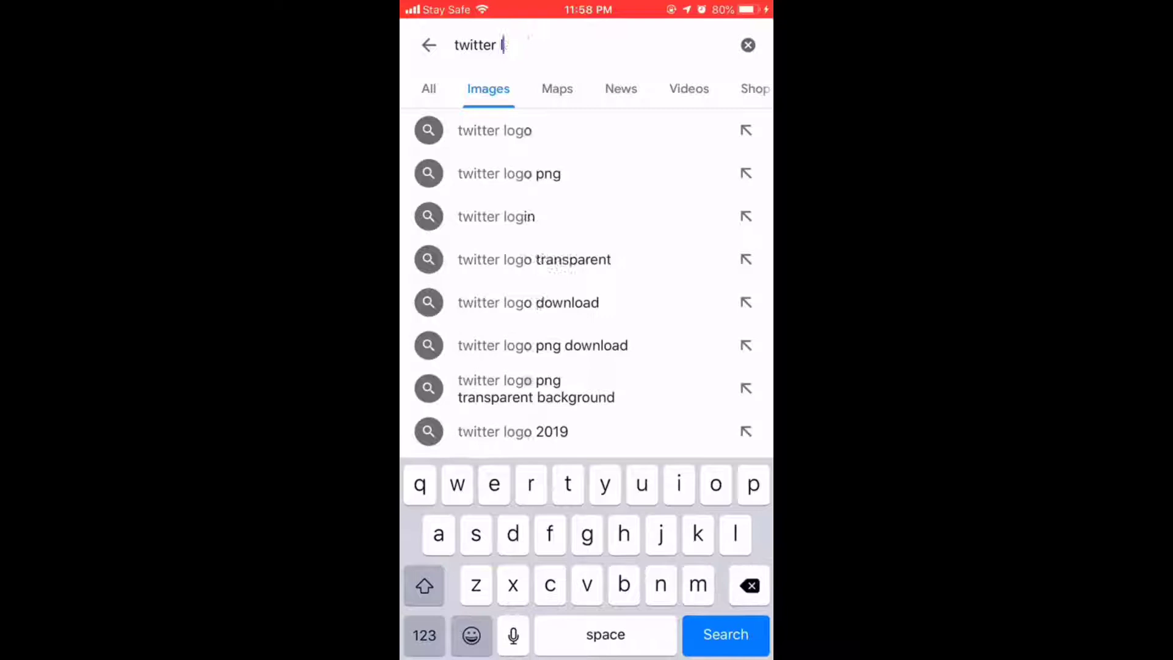
key(BackSpace)
key(BackSpace)
key(BackSpace)
key(BackSpace)
key(BackSpace)
key(BackSpace)
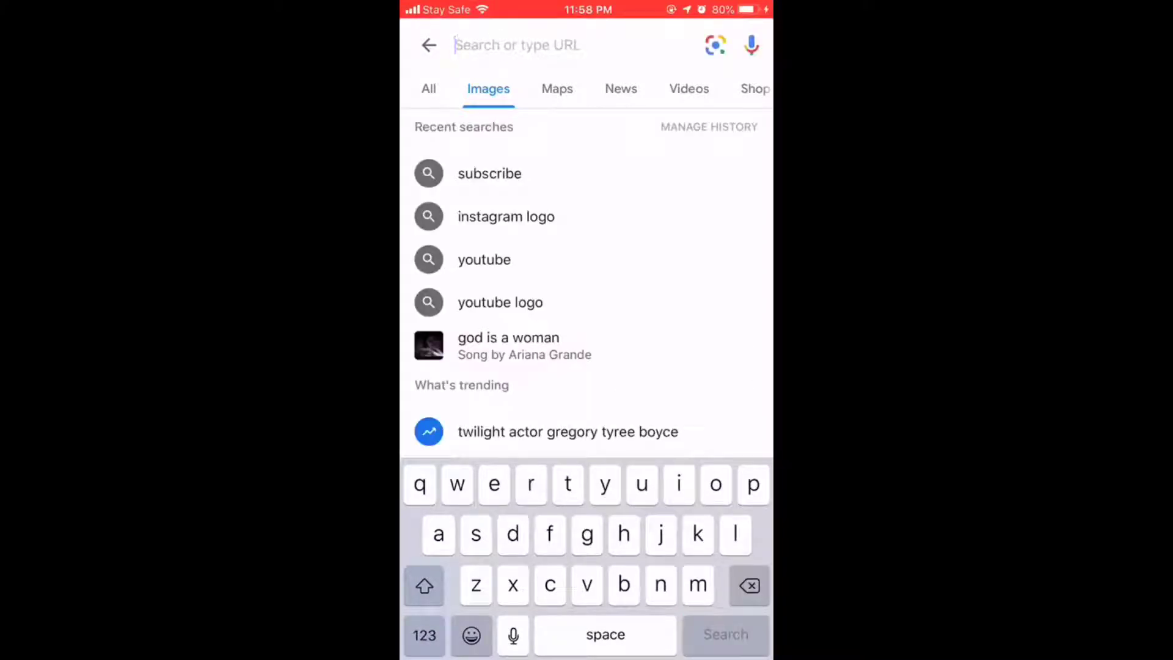
click(501, 302)
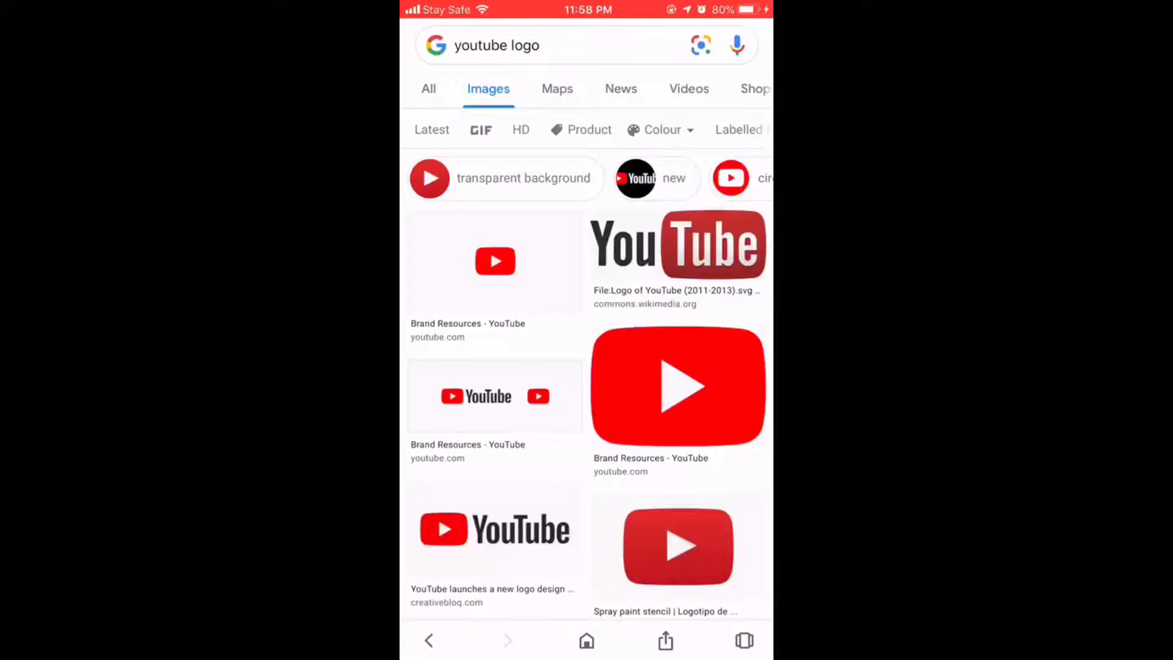
click(494, 498)
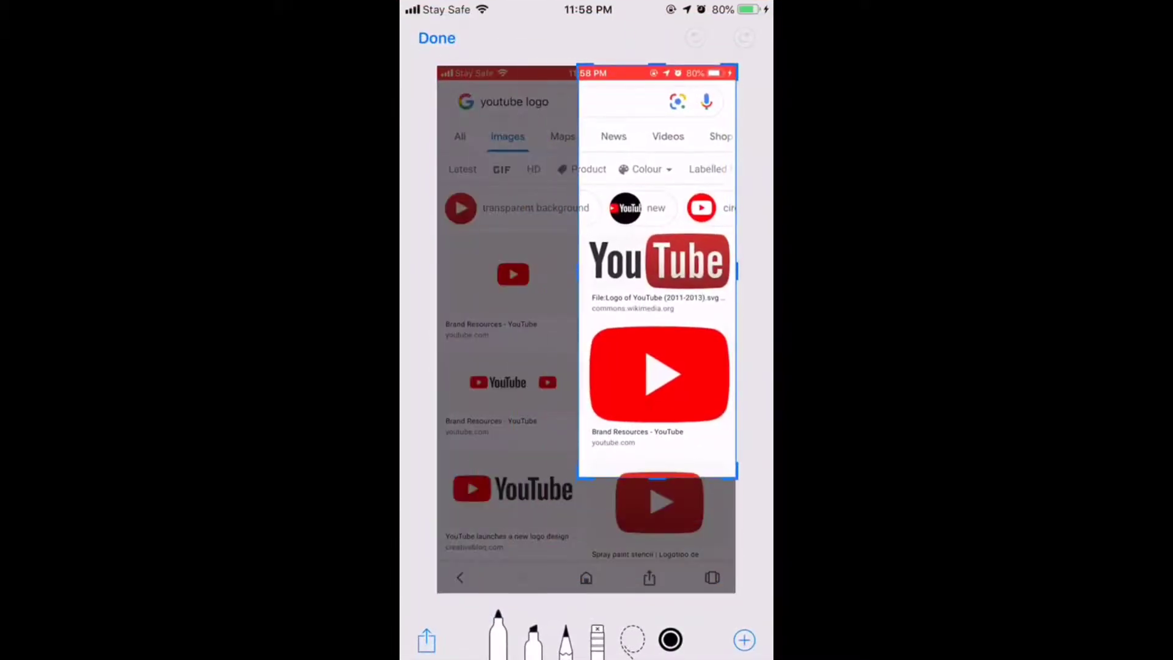
Crop the screenshot to the red YouTube play-button logo, undoing a stray stroke
drag(657, 478, 656, 419)
drag(657, 64, 657, 328)
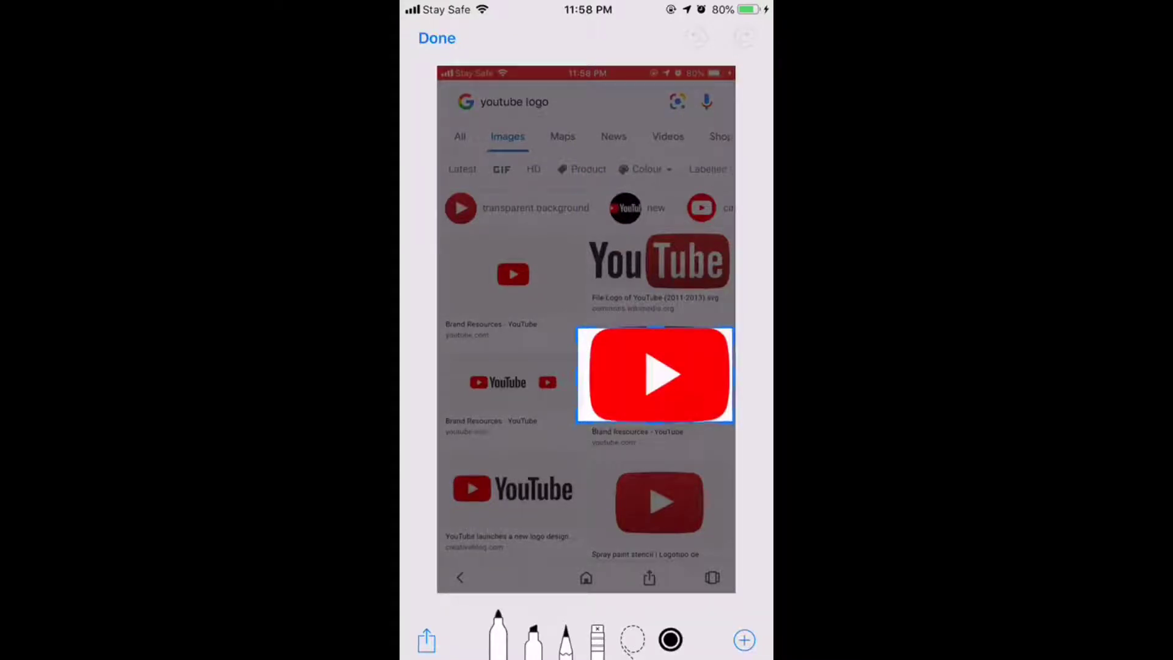
drag(577, 375, 592, 375)
drag(519, 372, 635, 394)
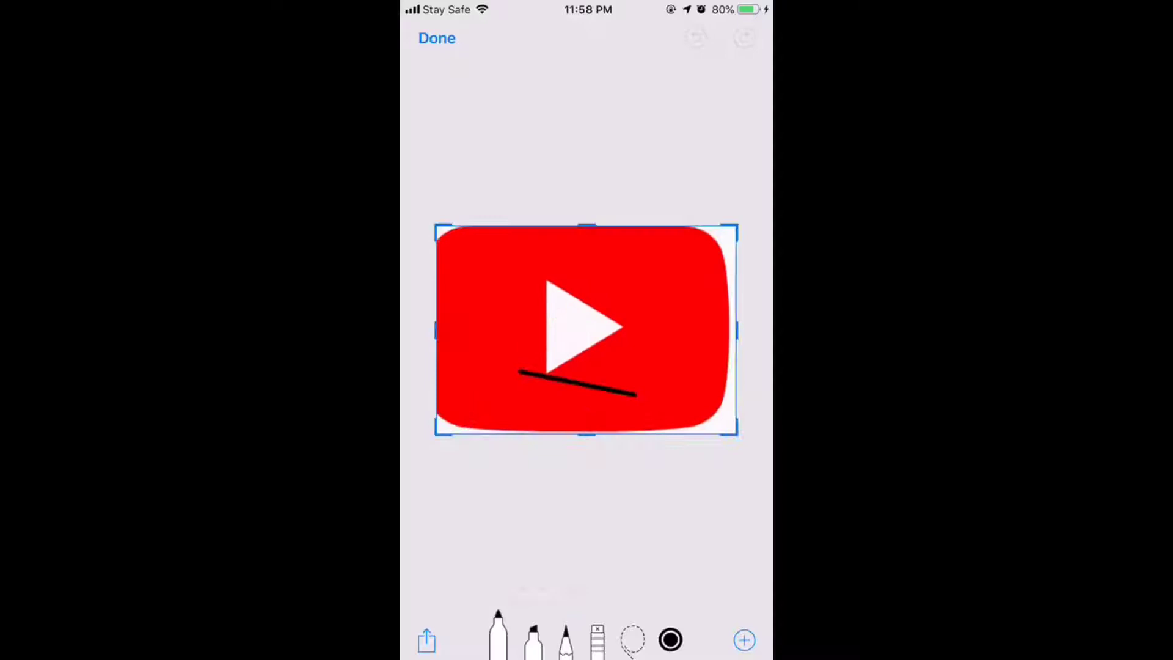
click(696, 38)
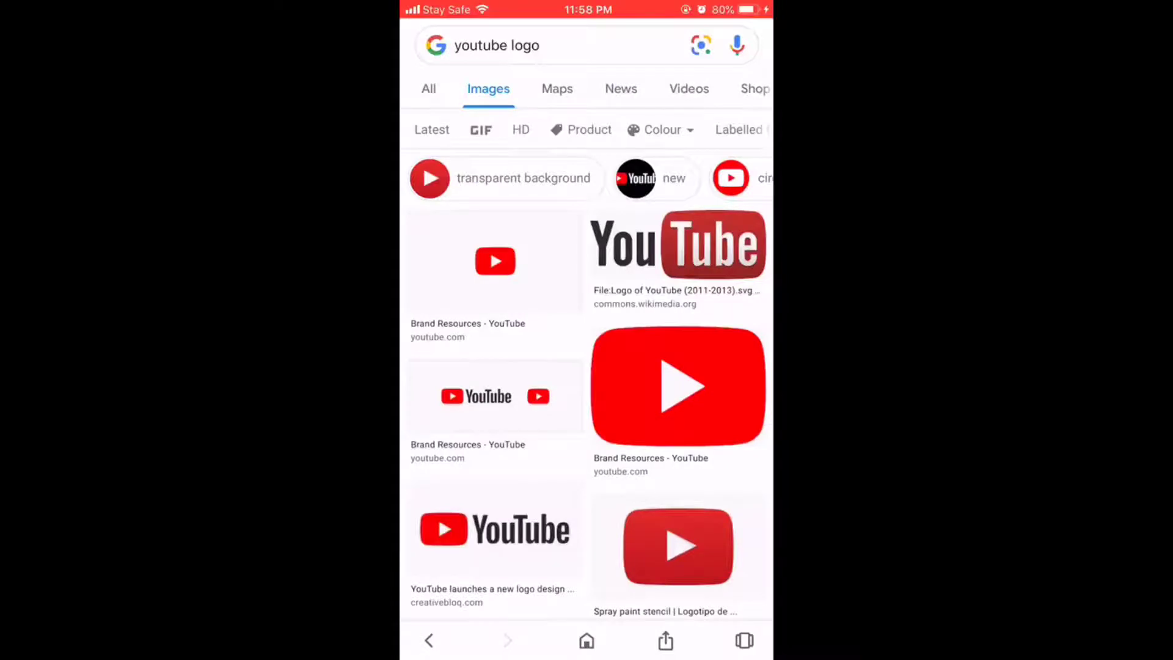
Search Google images for 'snapchat'
click(497, 45)
click(746, 45)
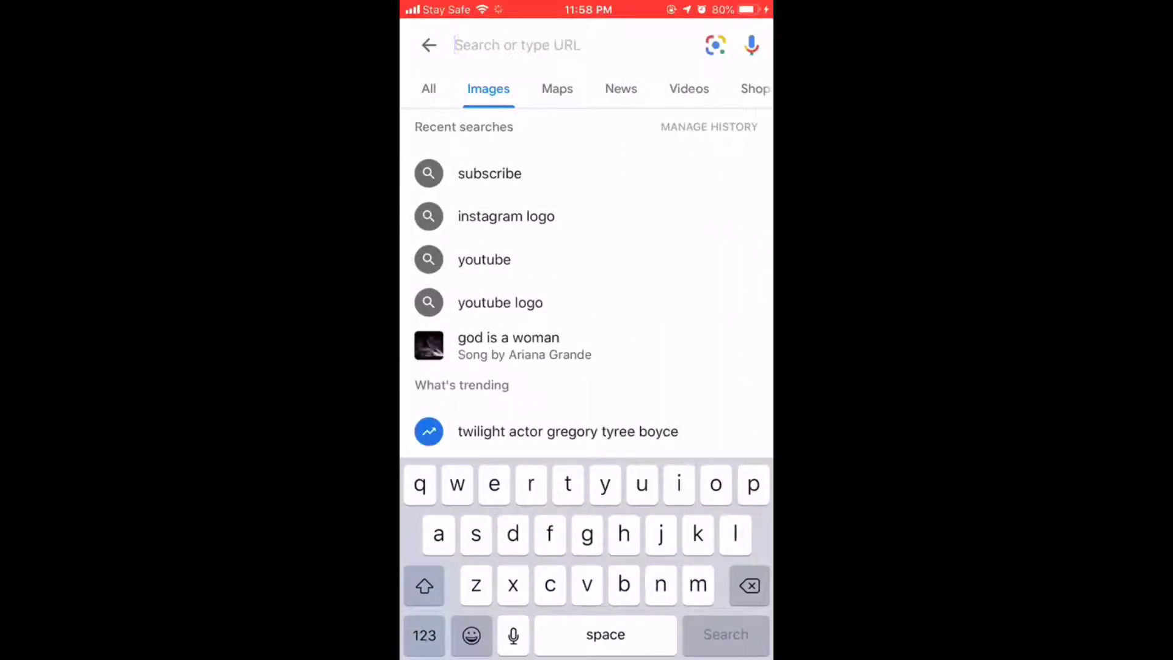
text(sna)
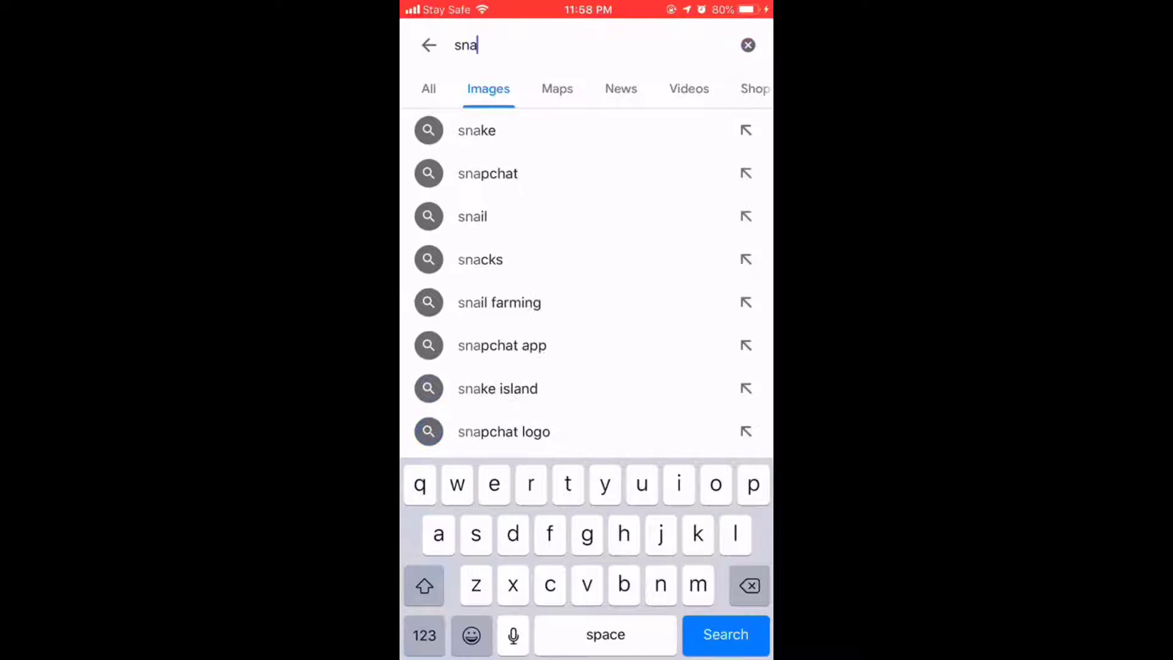
text(pchat)
key(Return)
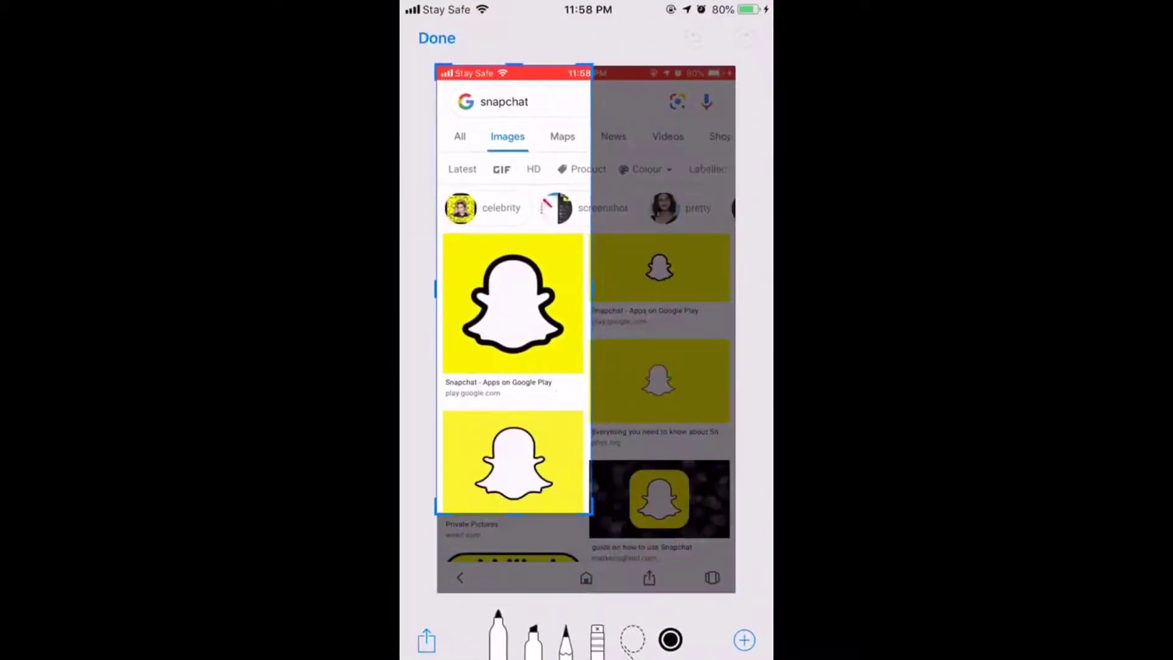
Crop a screenshot to the yellow Snapchat ghost, save it to Photos, and go Home
drag(435, 266, 446, 265)
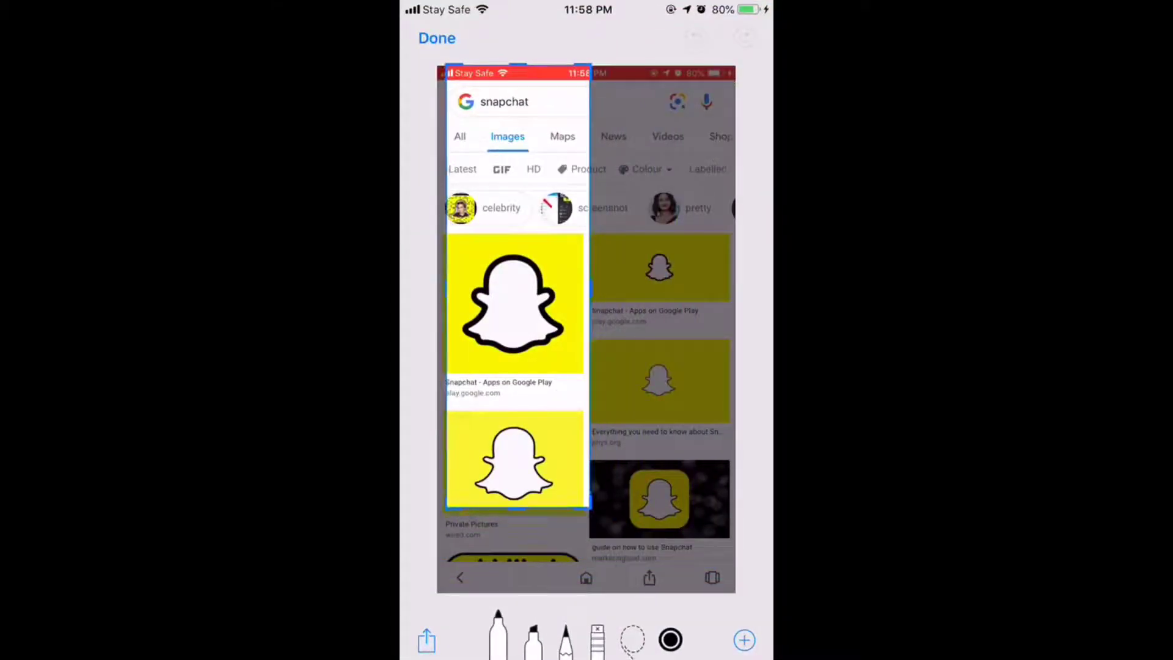
drag(590, 64, 597, 231)
drag(598, 508, 585, 377)
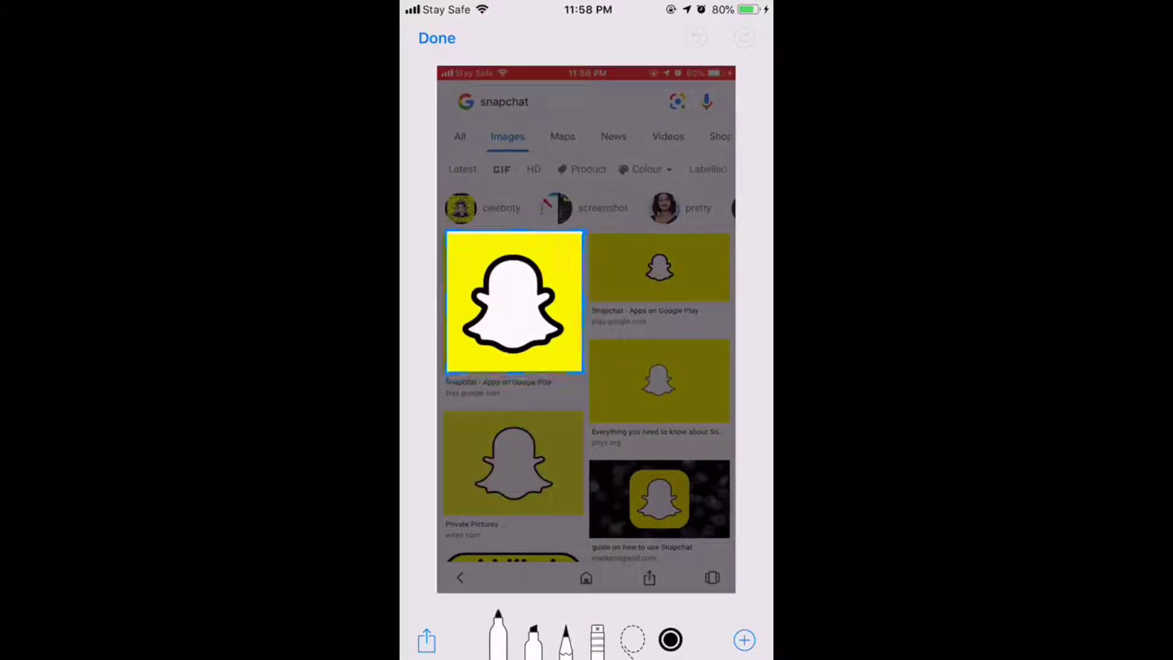
drag(586, 377, 582, 371)
click(437, 38)
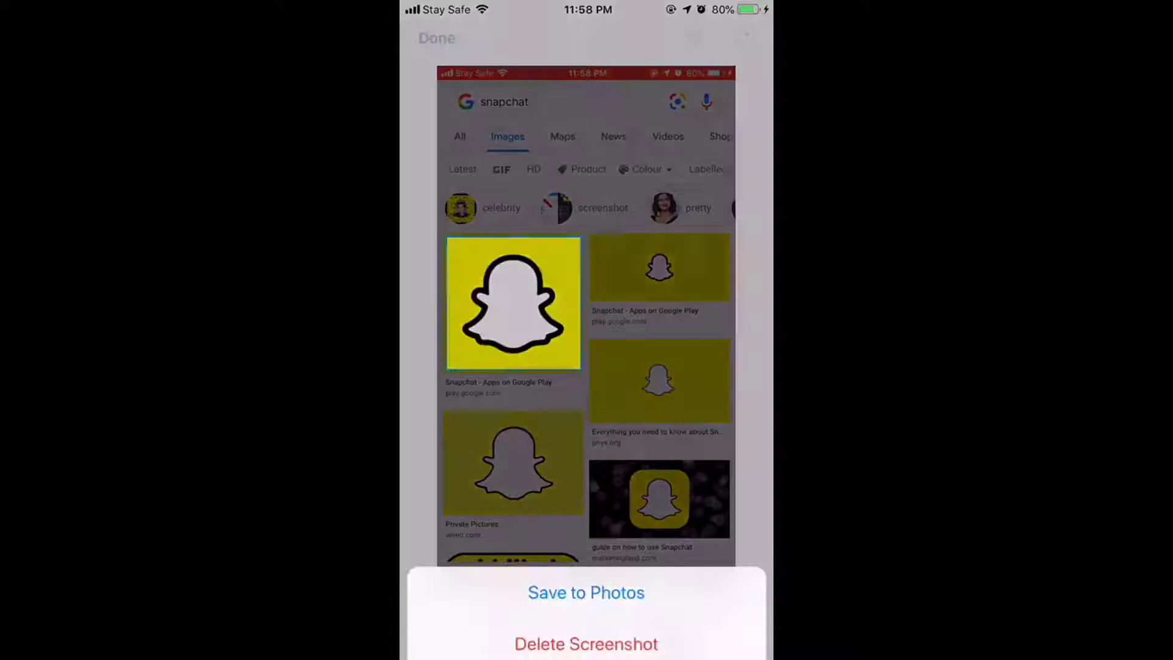
click(587, 518)
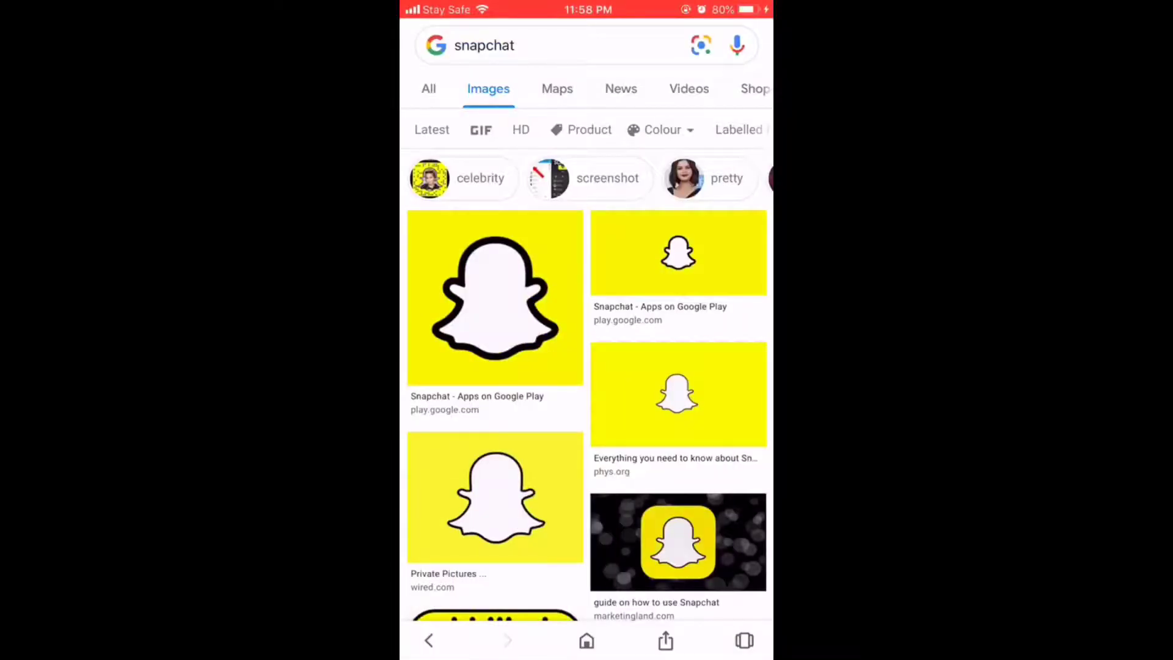
key(super)
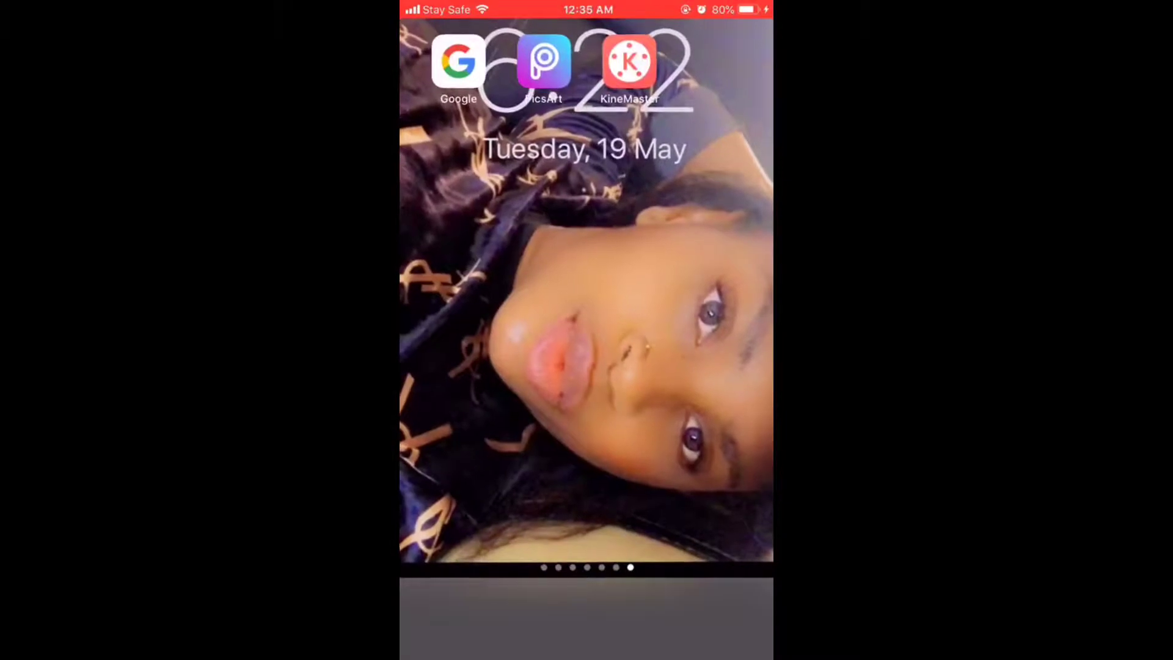
Launch PicsArt, start a new creation, and browse the photos and colour backgrounds
click(544, 61)
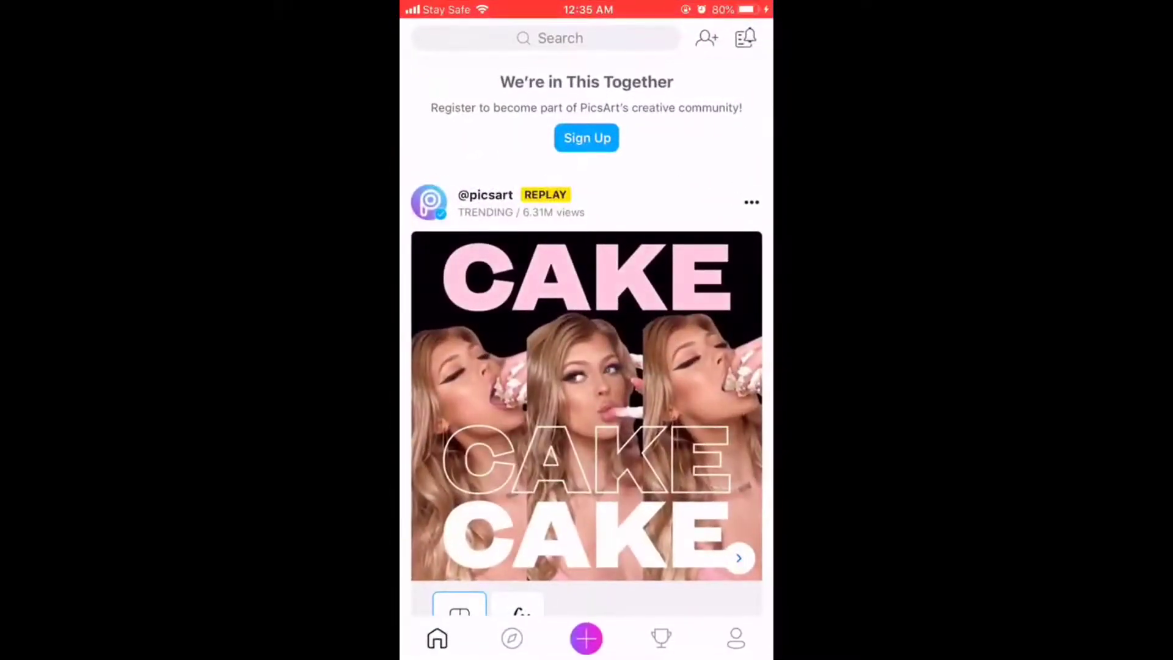
click(586, 639)
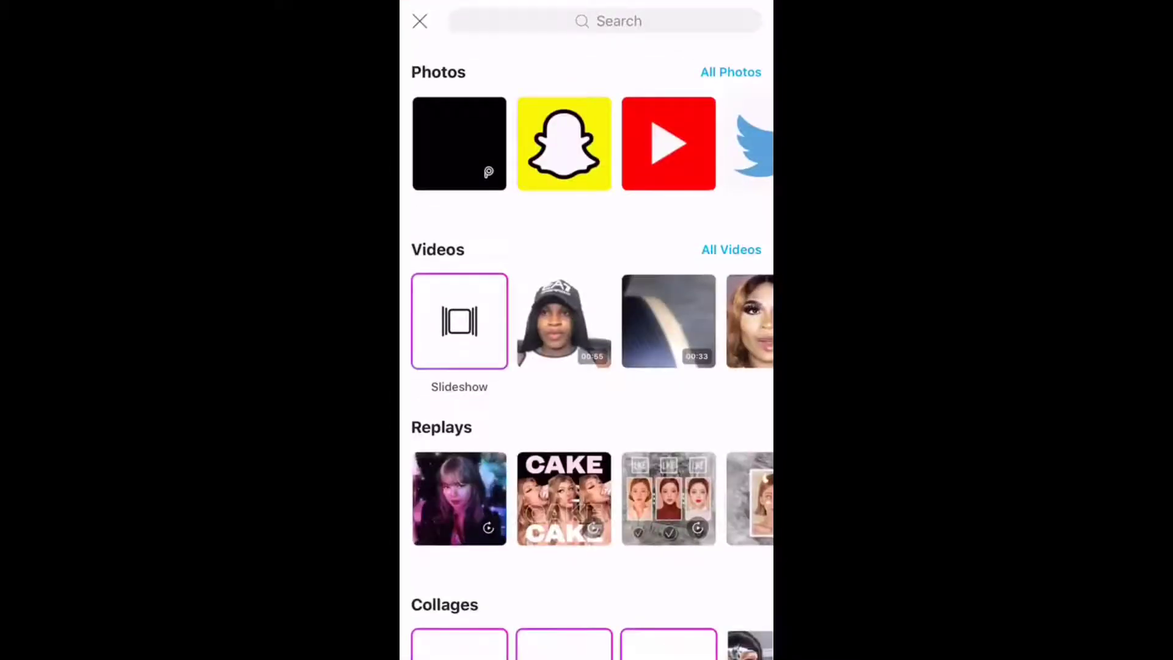
click(731, 71)
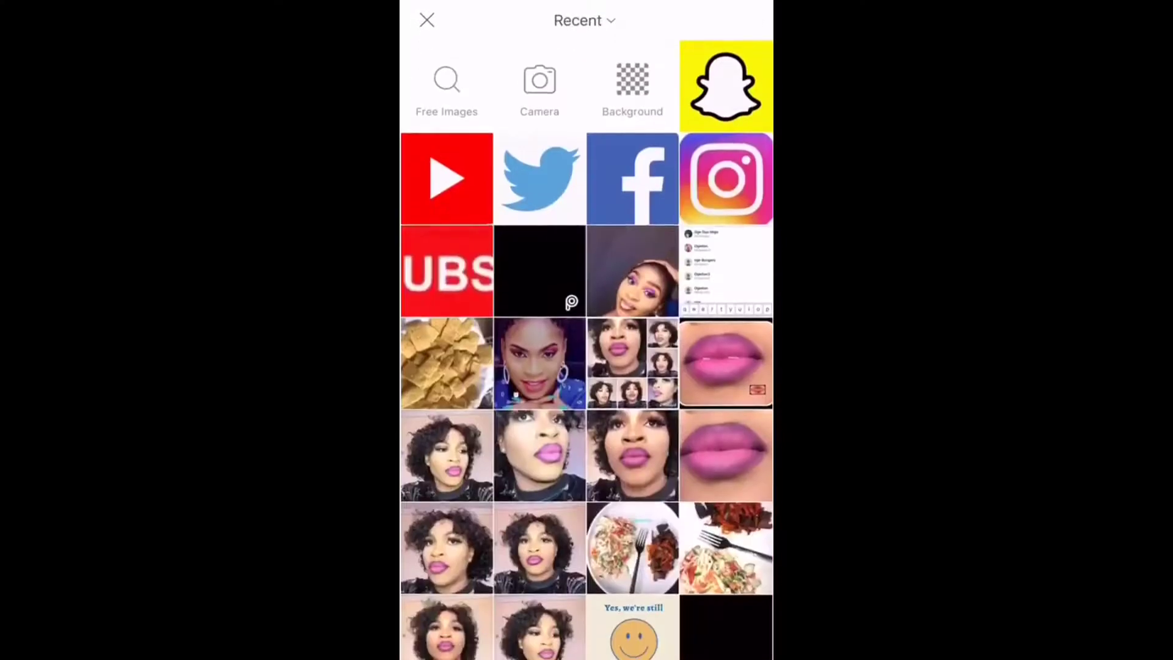
click(427, 20)
scroll(587, 330, down, 8)
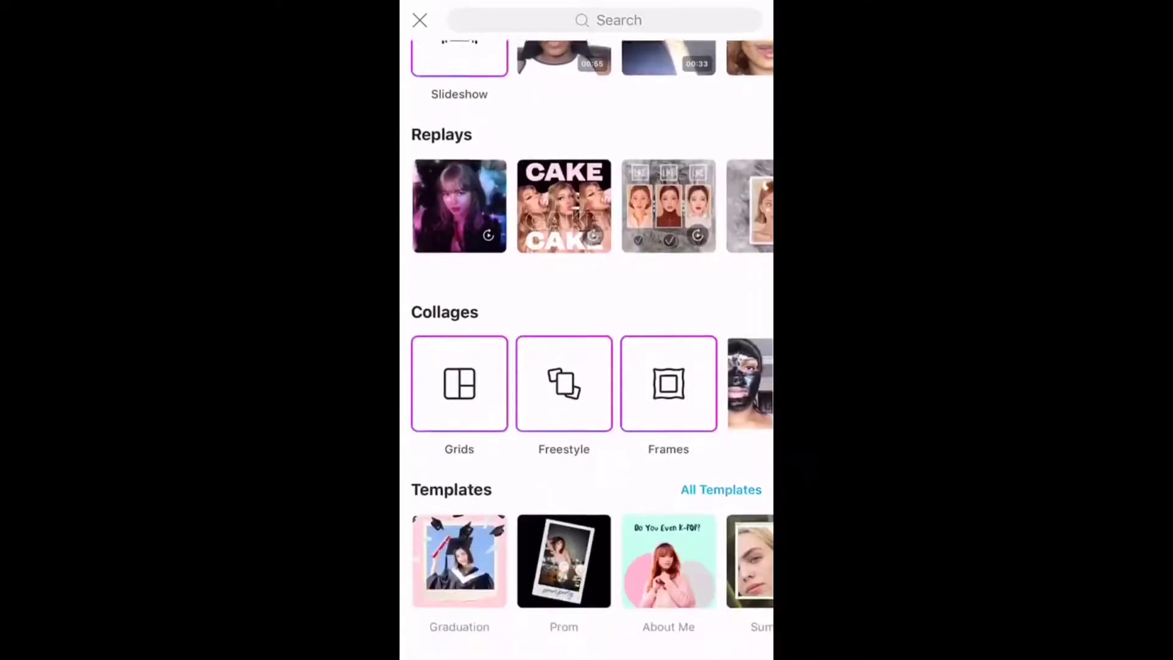
scroll(587, 349, down, 10)
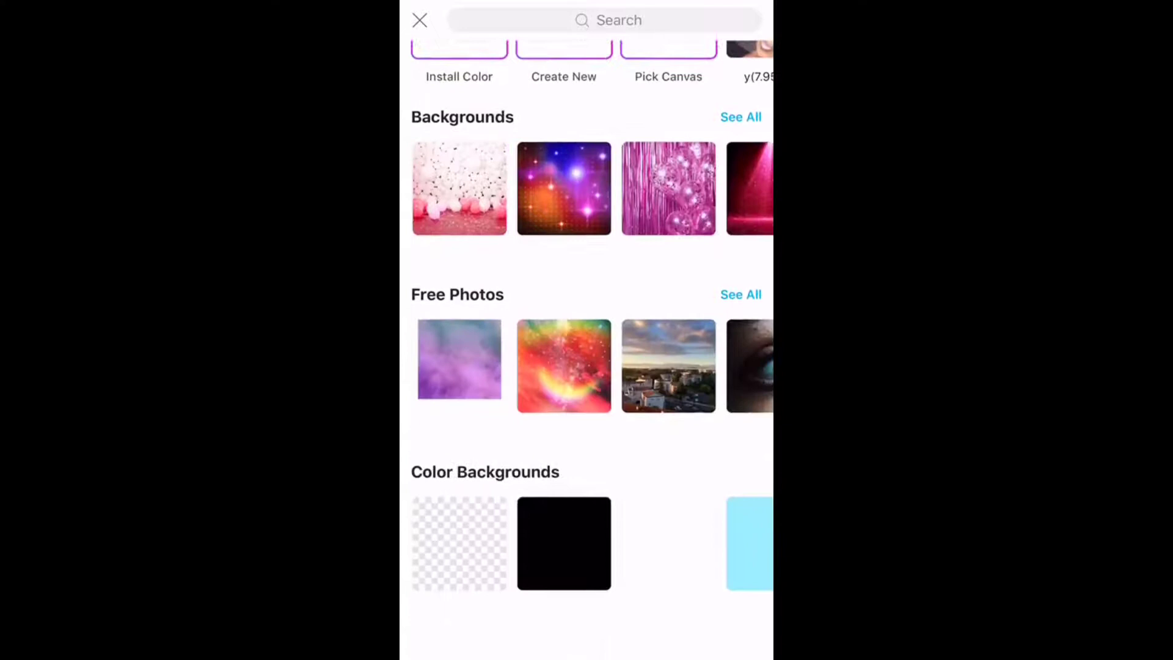
scroll(587, 549, right, 10)
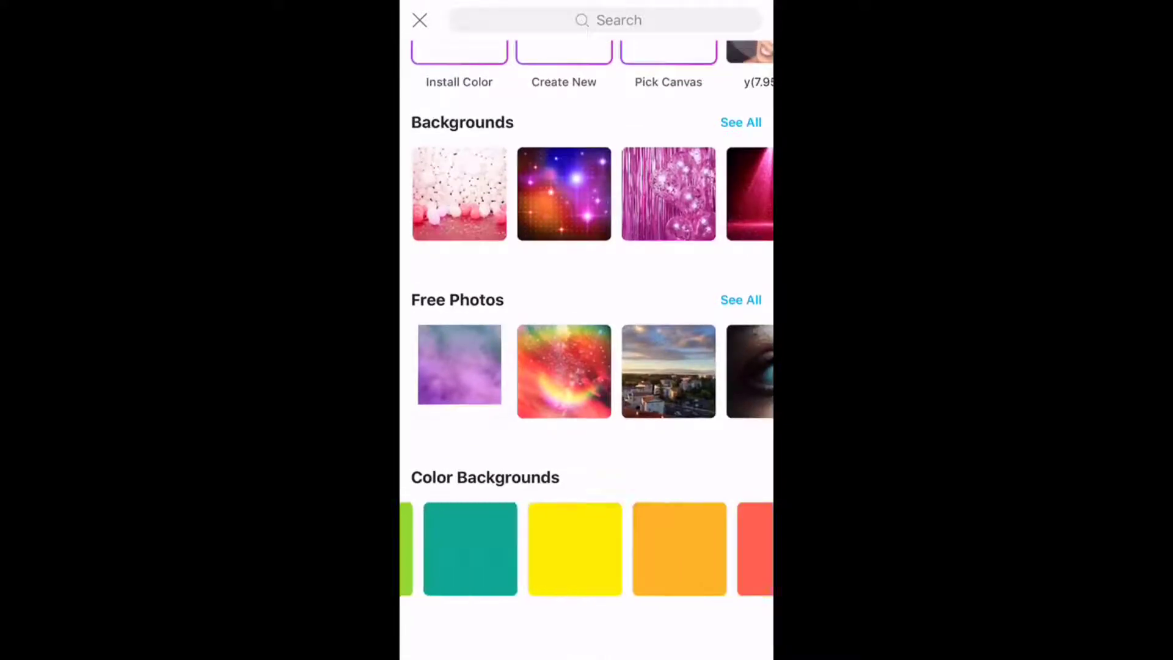
scroll(587, 549, left, 10)
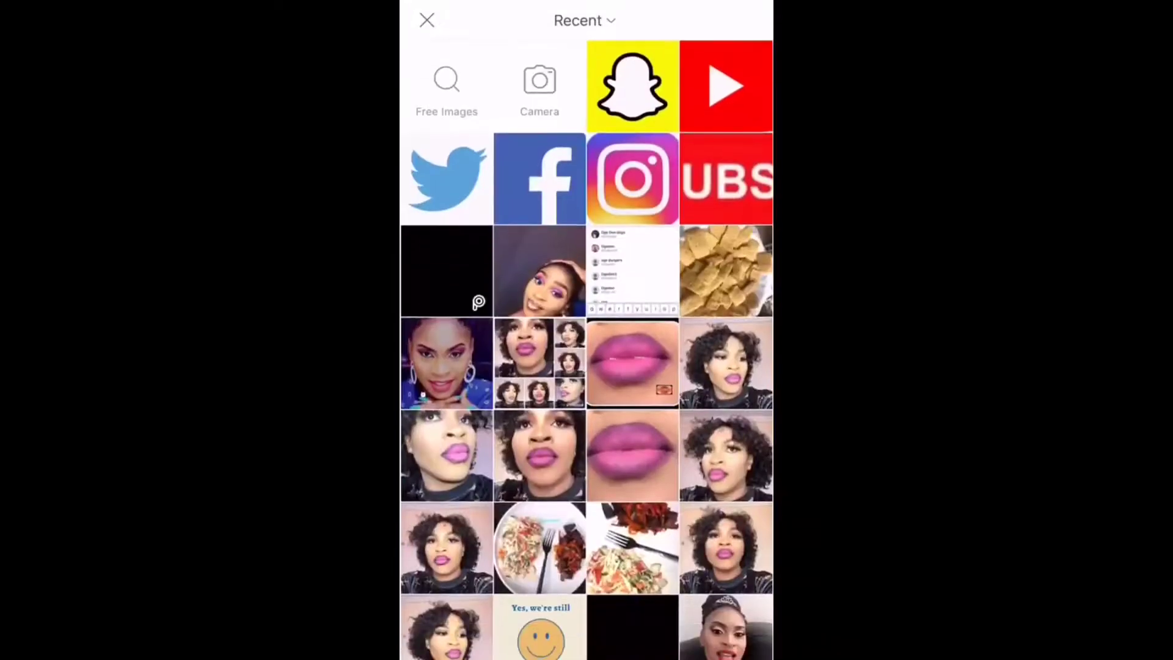
Add the red YouTube logo onto the black canvas and trim its right edge
click(726, 86)
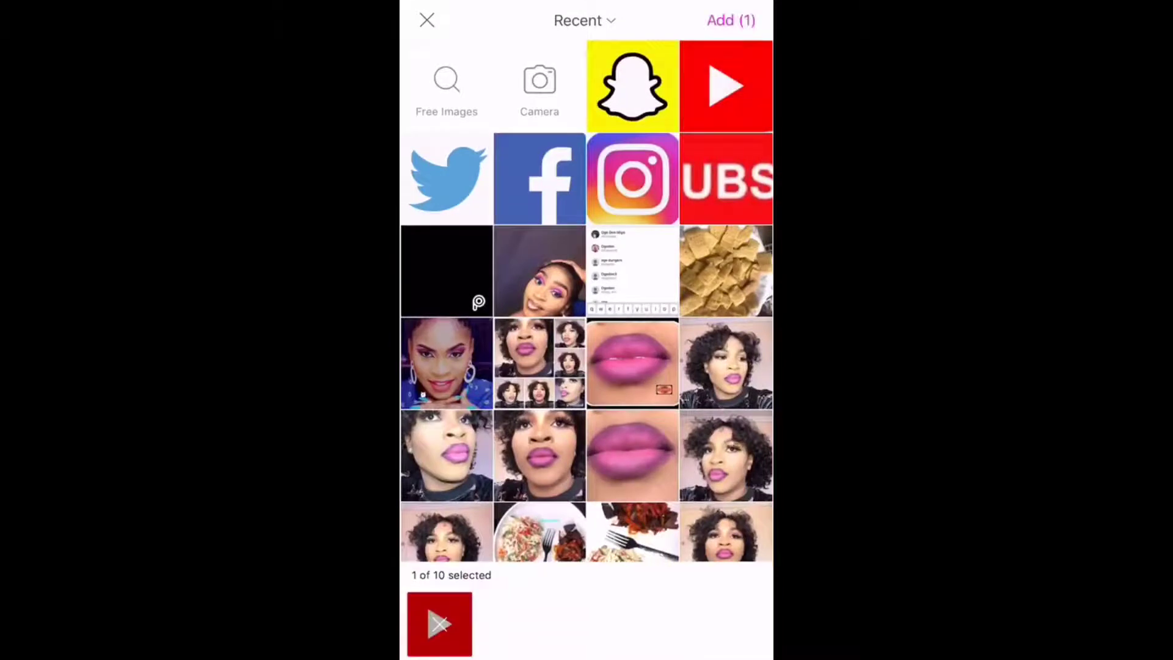
click(731, 19)
scroll(587, 590, right, 1)
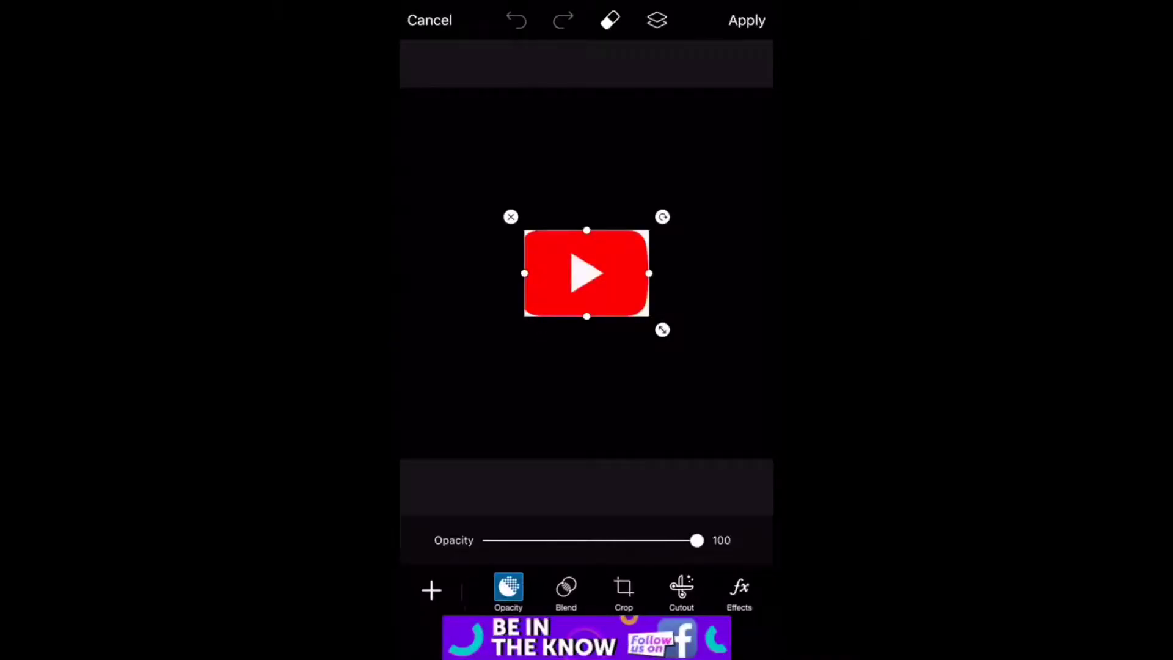
click(623, 590)
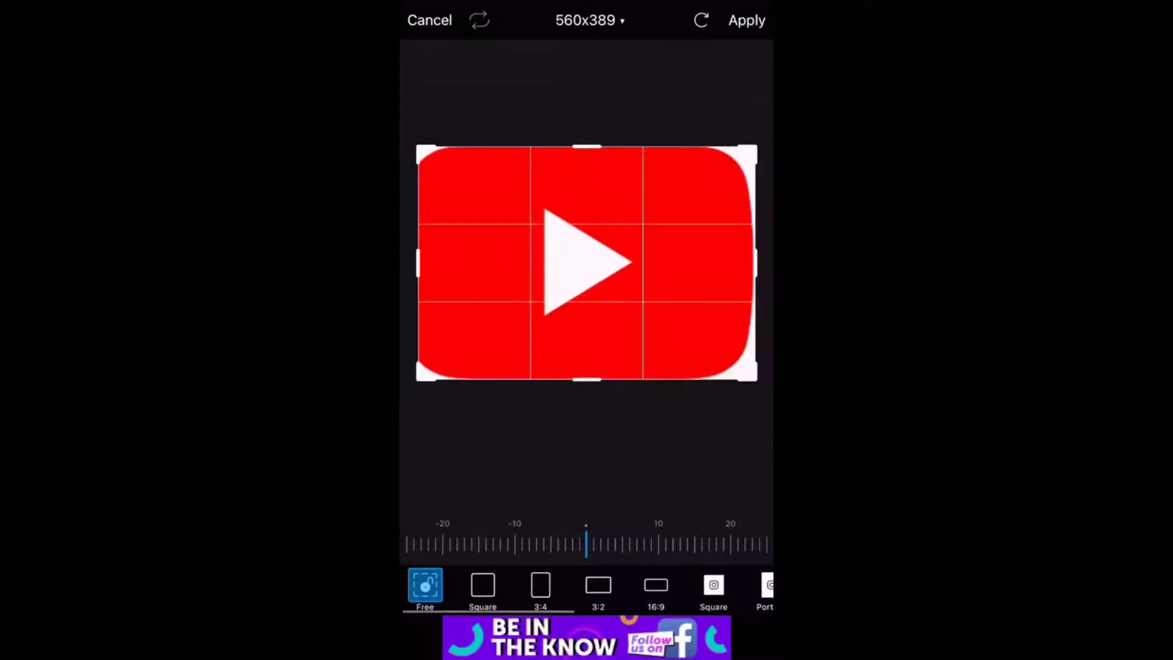
drag(756, 262, 753, 262)
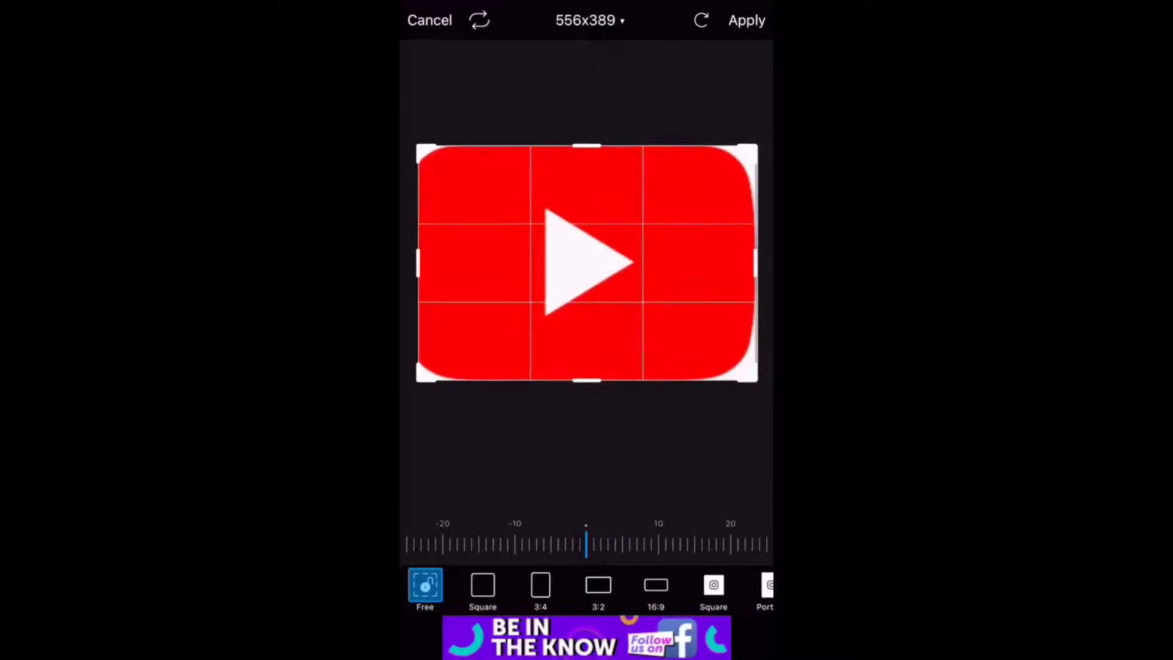
click(747, 20)
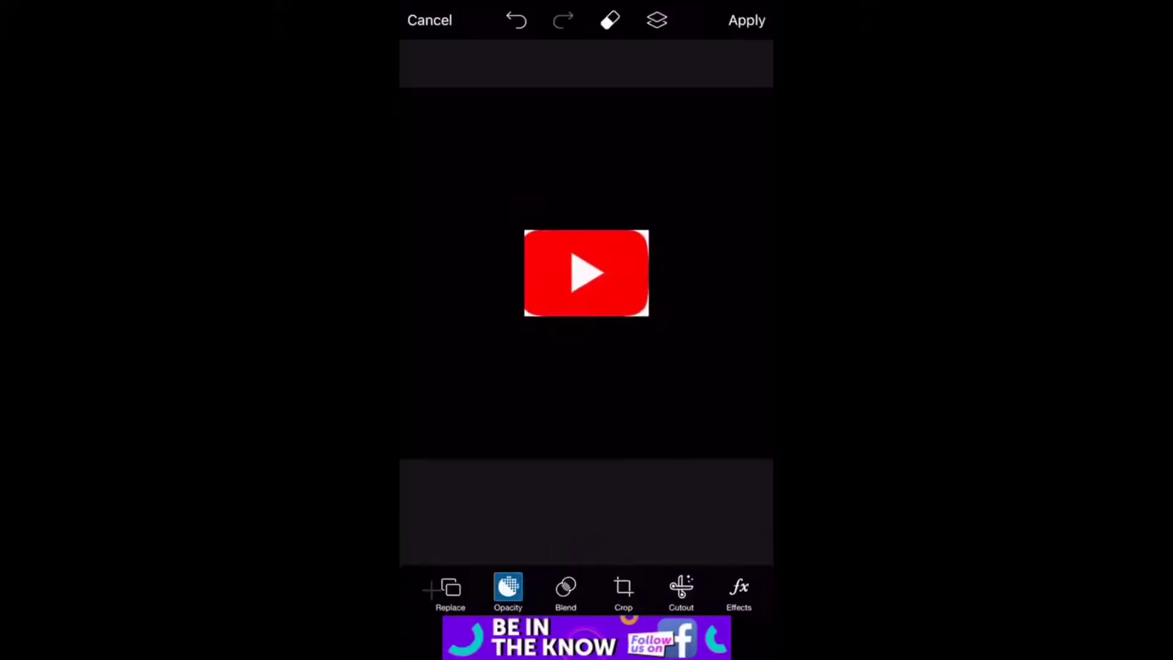
Give the YouTube logo a rounded-corner white border
scroll(587, 590, right, 5)
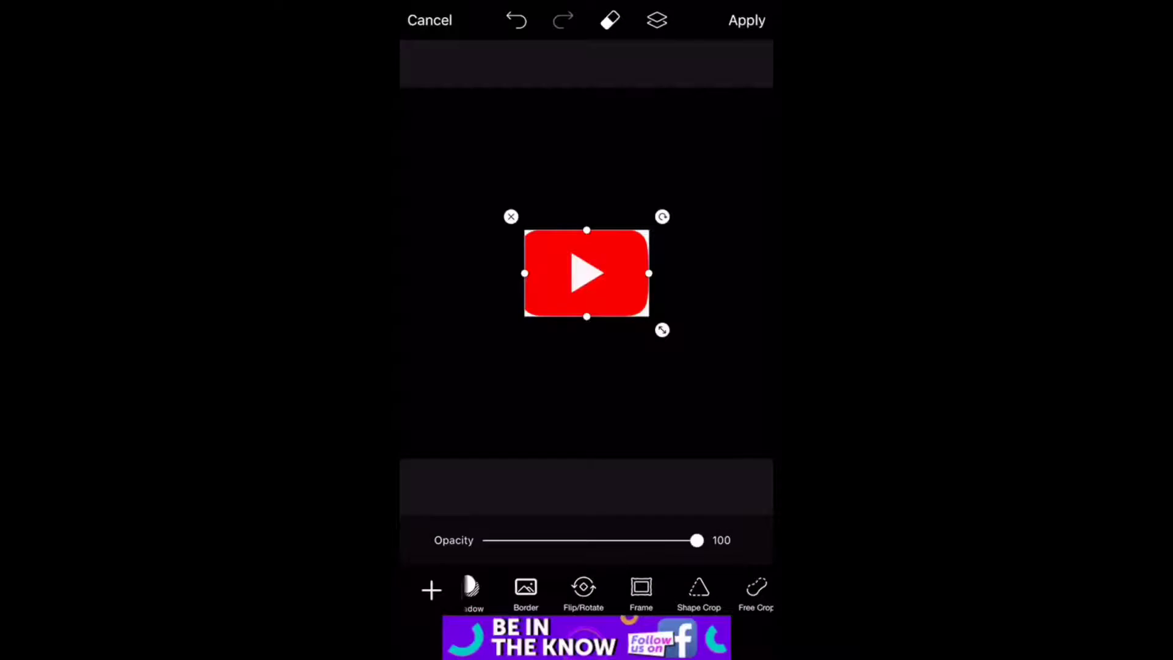
scroll(586, 590, left, 2)
scroll(586, 590, left, 2)
scroll(587, 589, left, 2)
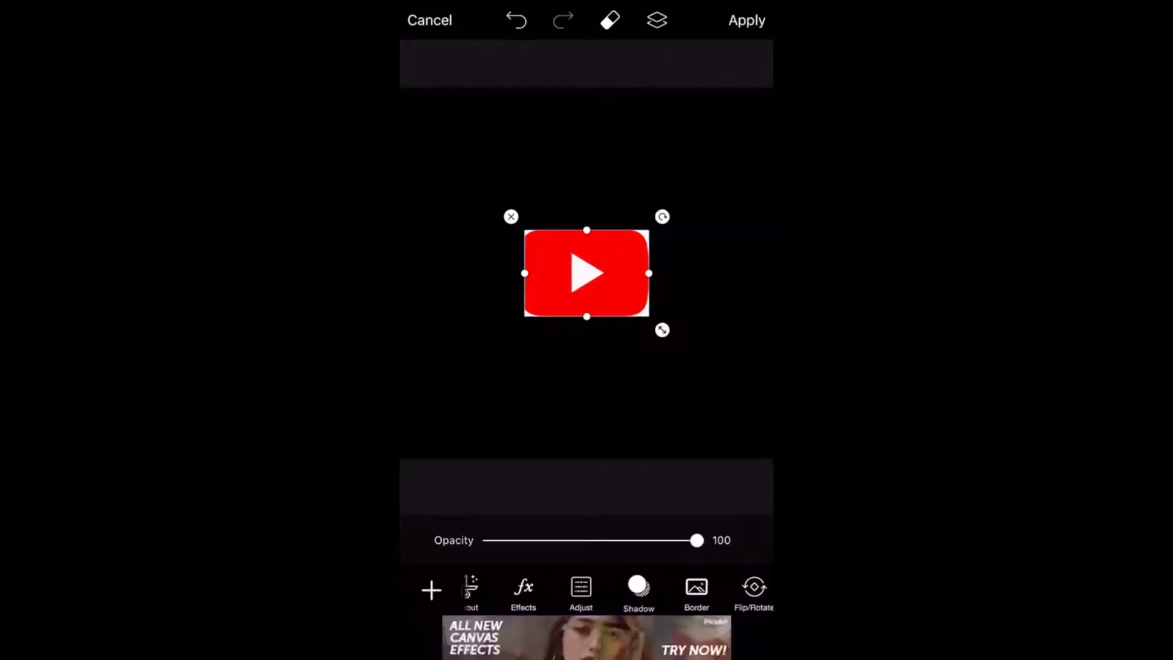
click(697, 590)
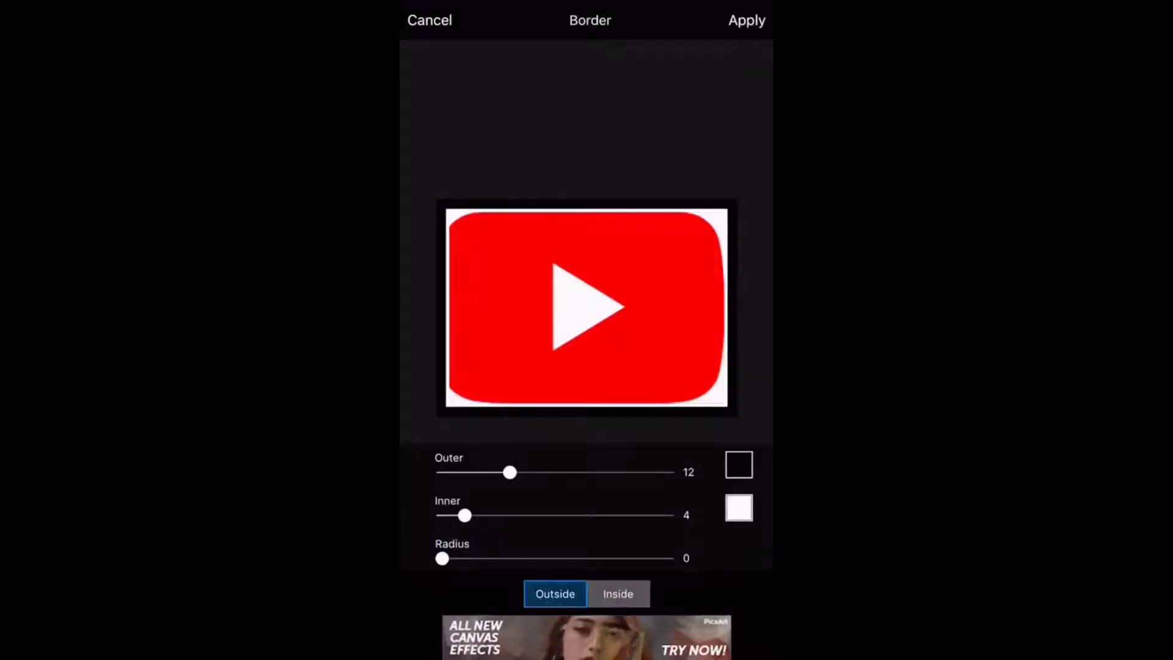
drag(442, 557, 610, 557)
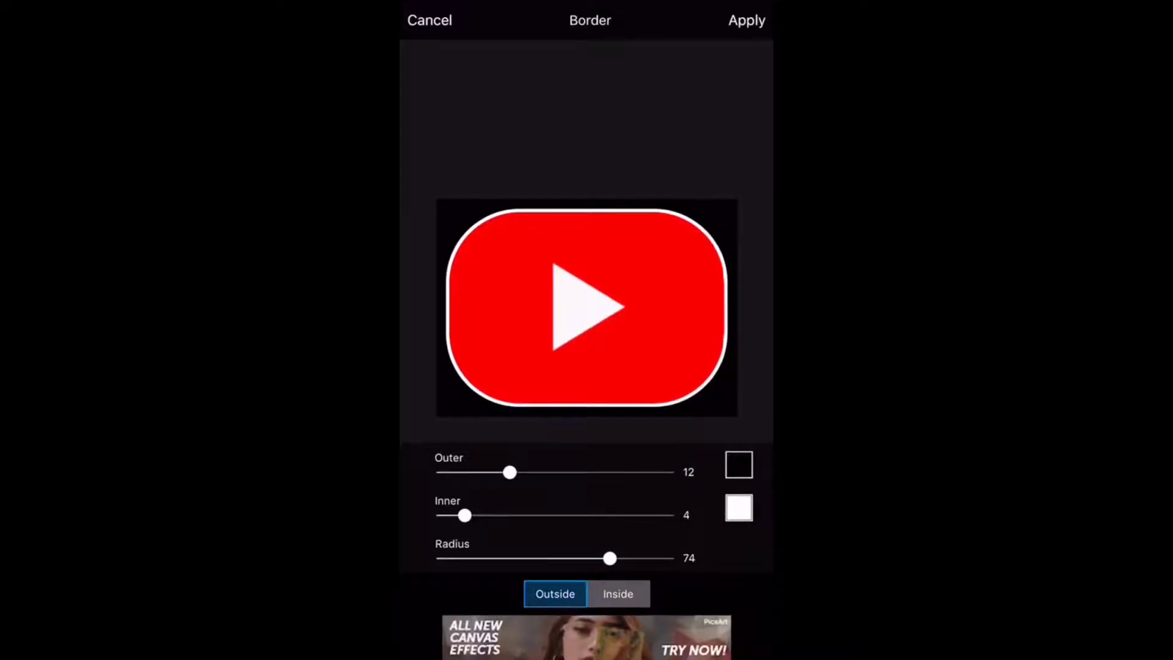
click(746, 20)
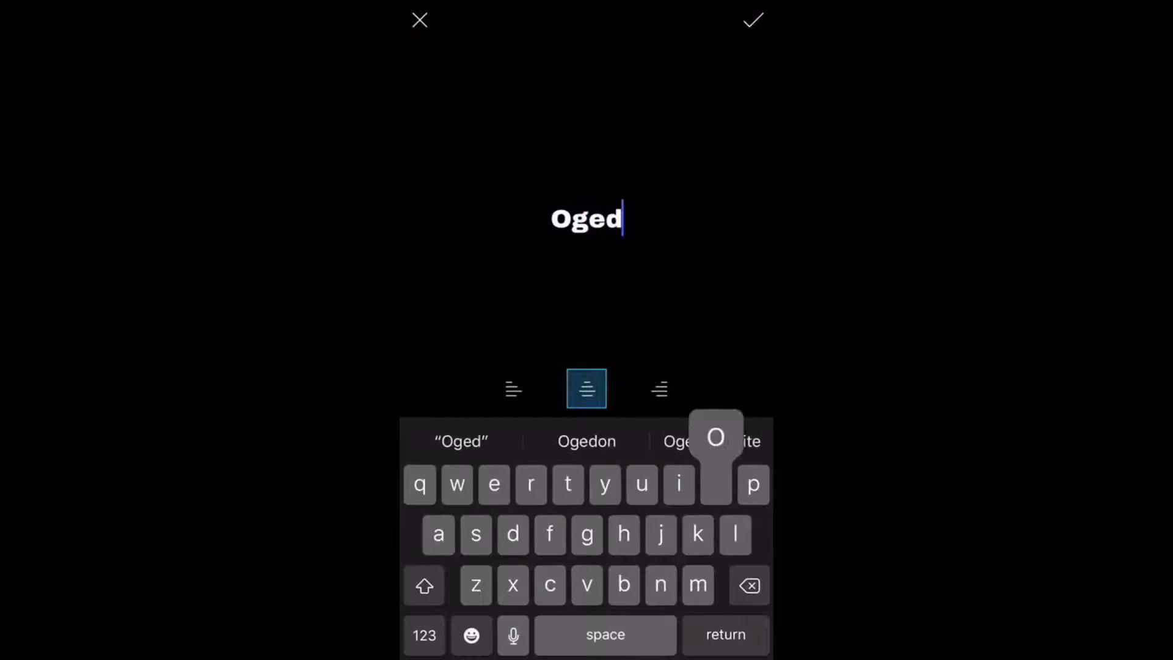
Type the three-line caption 'Ogedon', 'Beauty', 'Secret' and place it on the canvas
text(on)
key(Return)
text(Beaut)
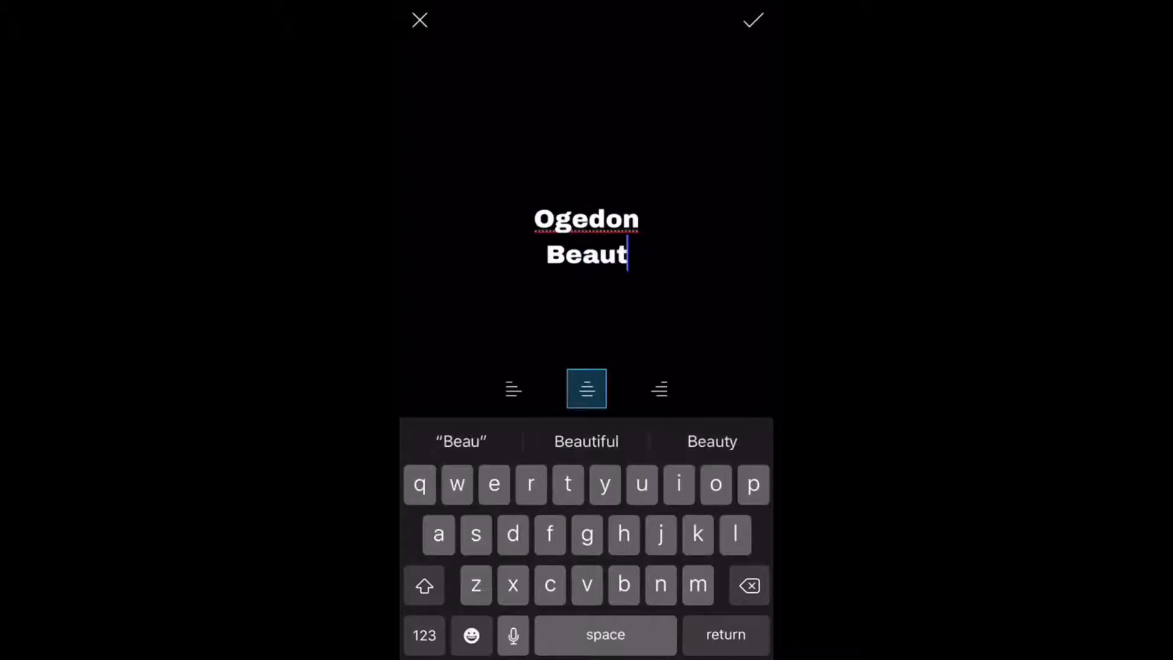
text(y)
key(Return)
text(Se)
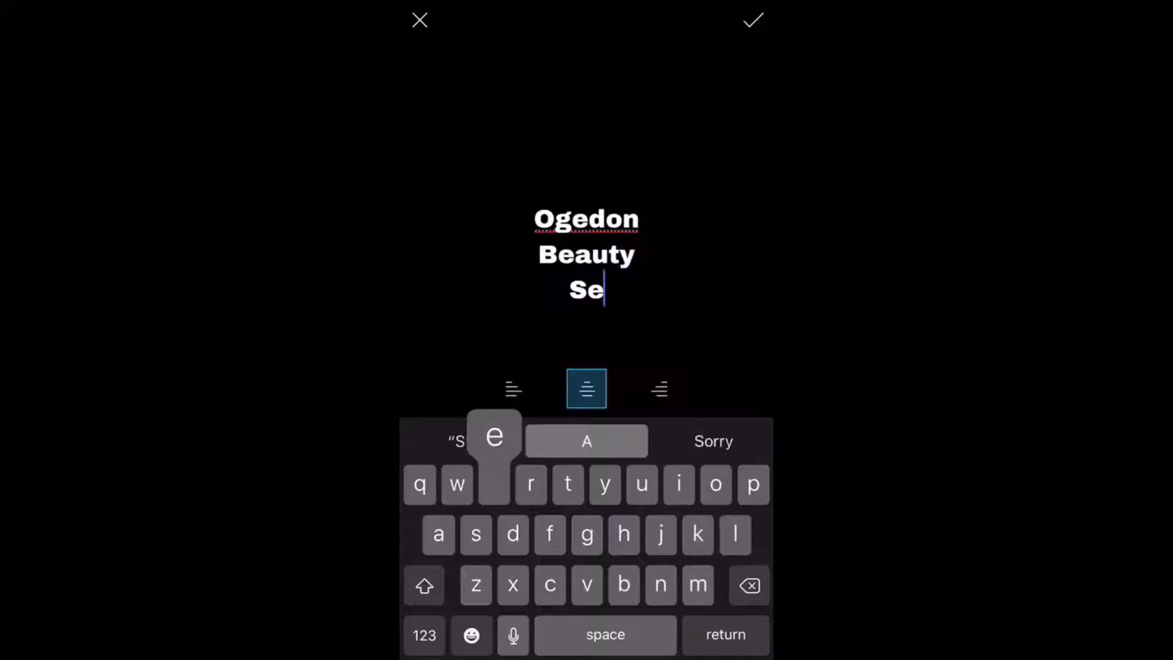
text(cret)
click(754, 20)
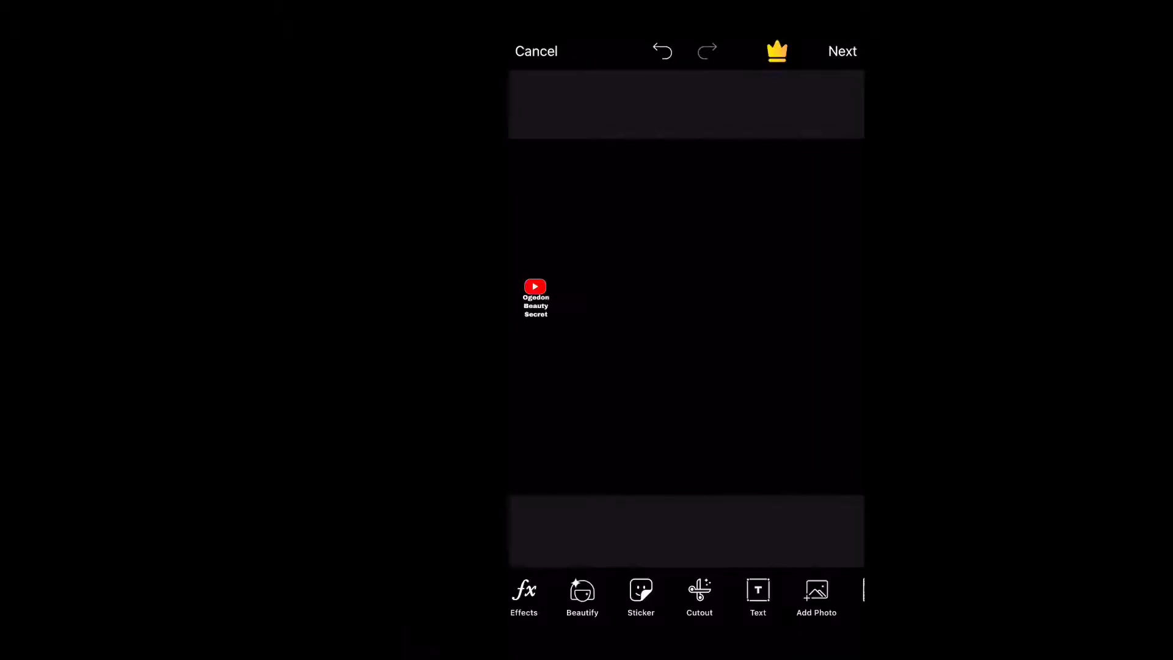
Add the Instagram logo image, round its border corners, and shrink it
click(816, 591)
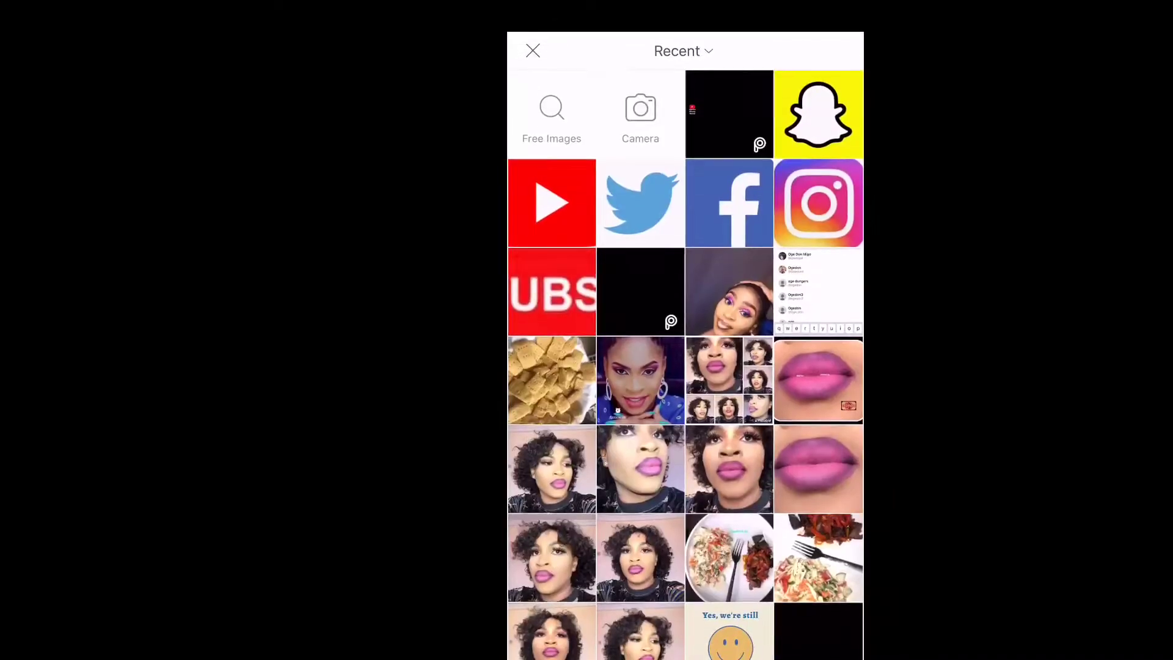
click(818, 203)
click(823, 50)
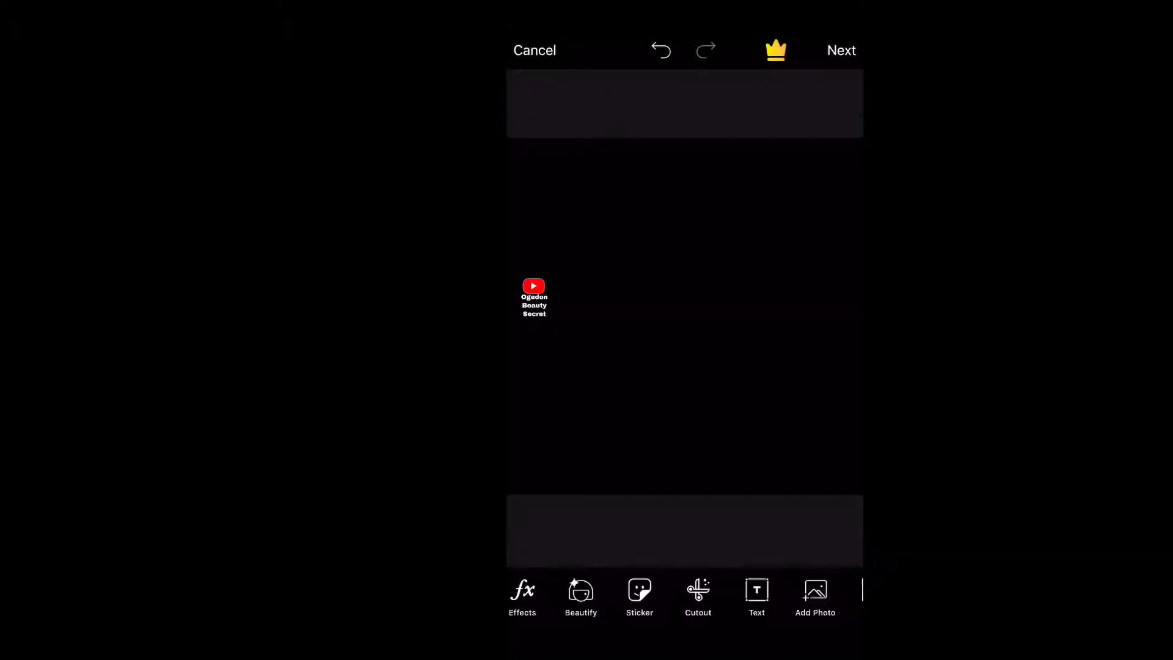
scroll(685, 598, right, 3)
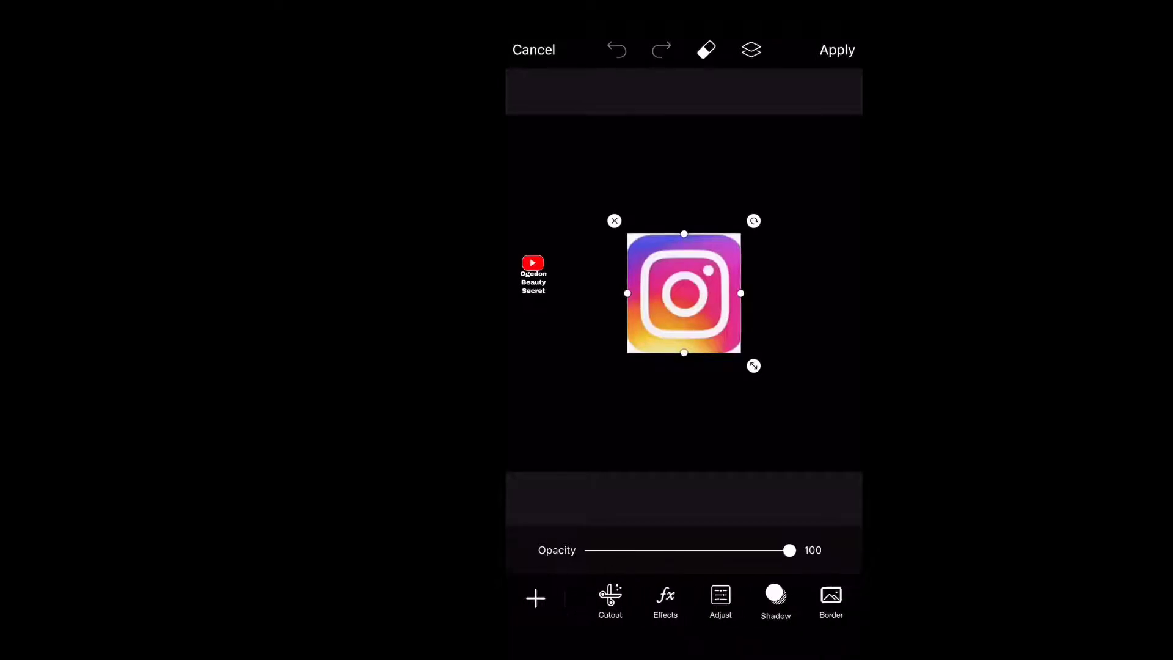
click(831, 599)
drag(540, 567, 663, 567)
click(837, 49)
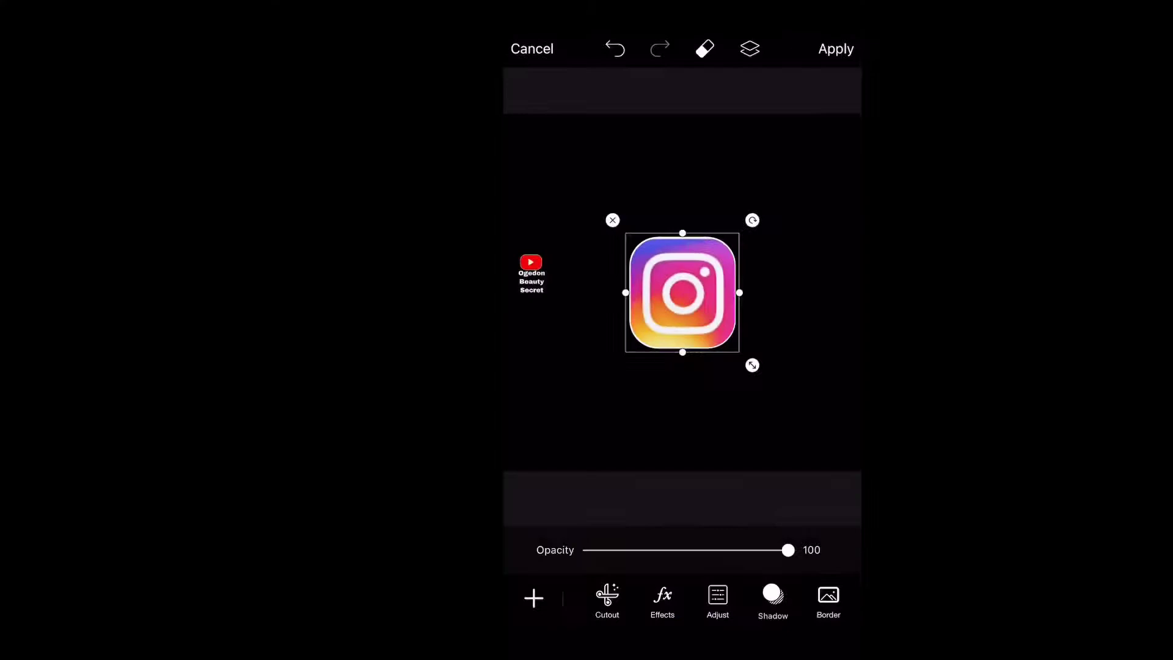
drag(752, 365, 736, 348)
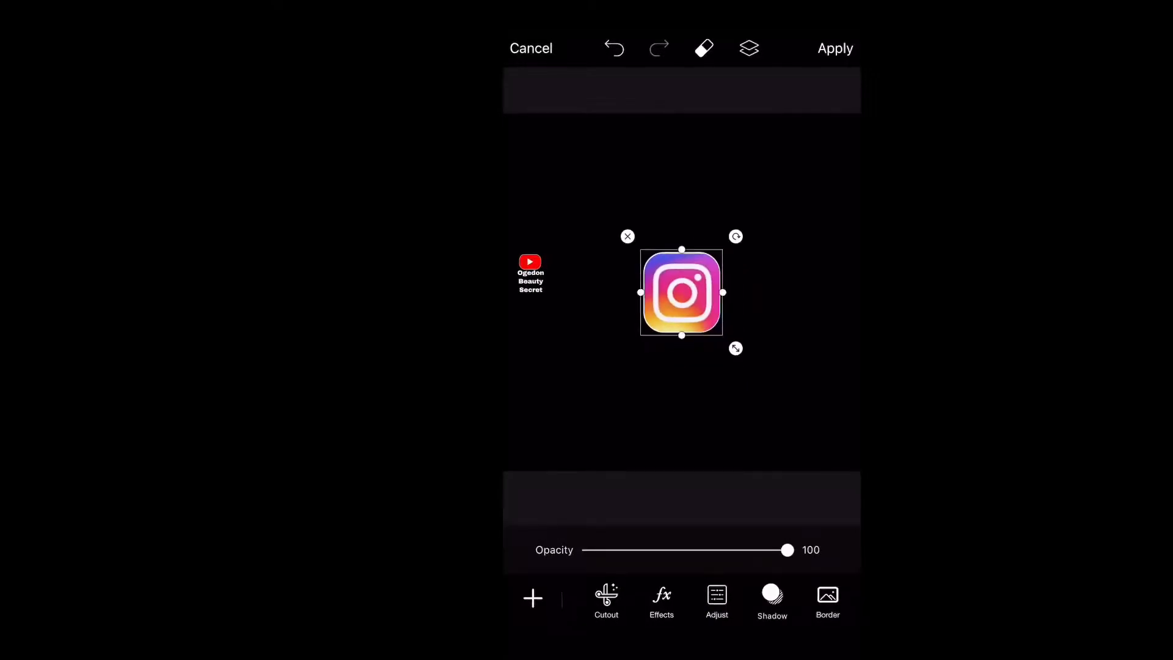
drag(611, 599, 843, 599)
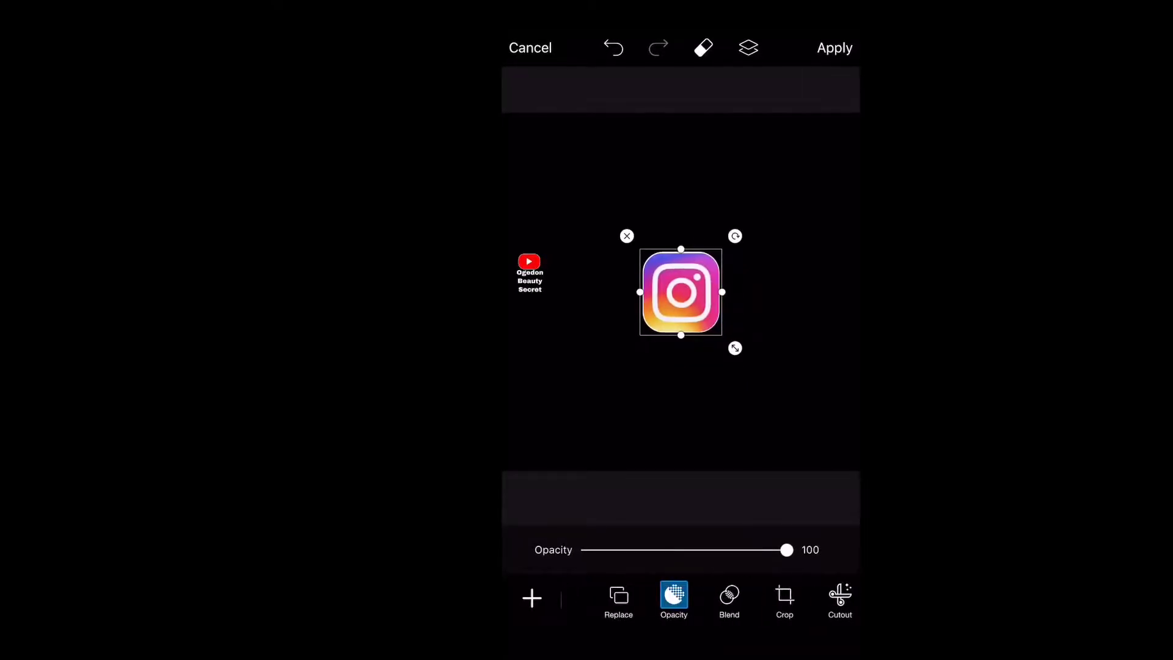
Crop the Instagram logo's top, bottom, left and right edges in slightly
click(764, 597)
drag(680, 112, 680, 124)
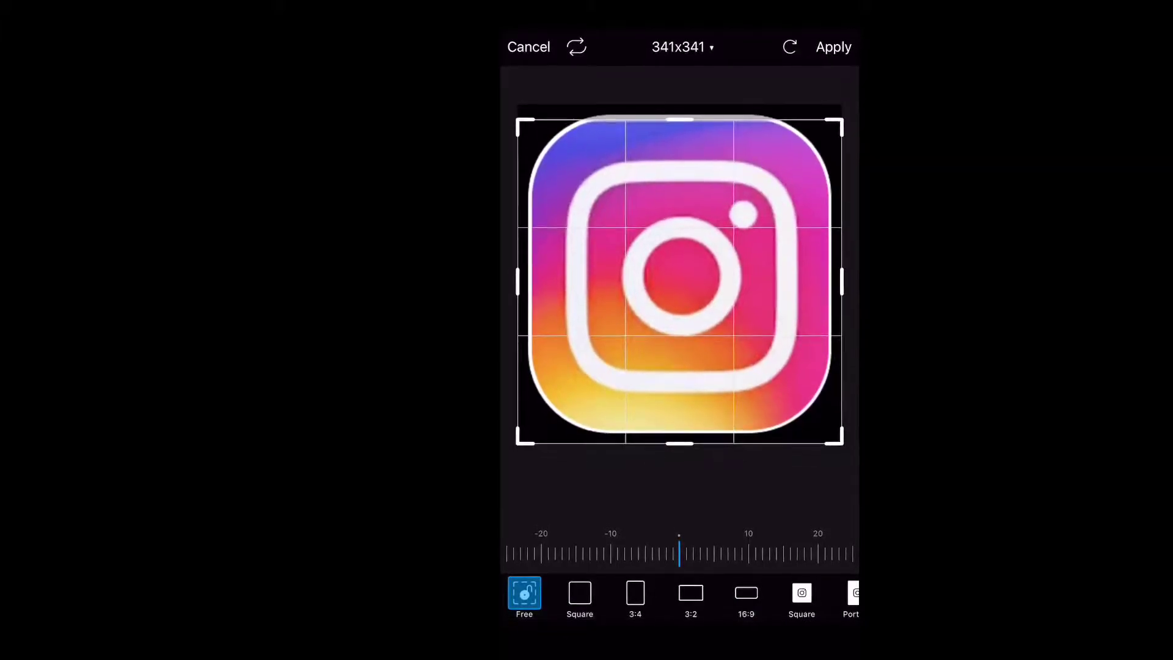
drag(680, 445, 680, 430)
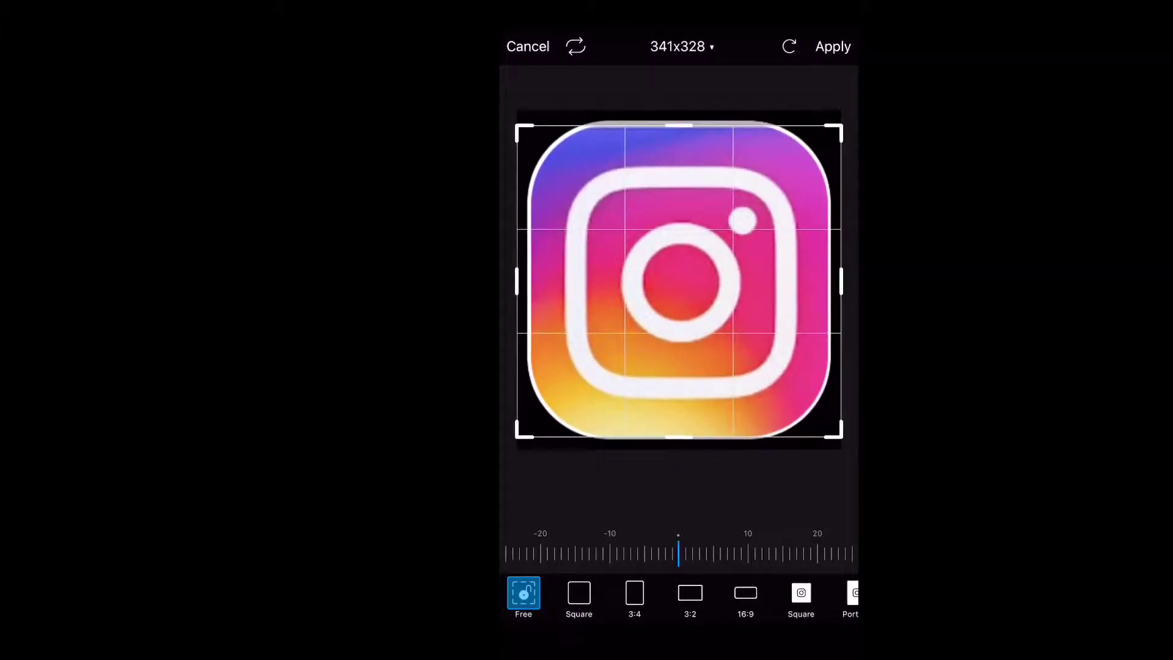
drag(842, 281, 827, 281)
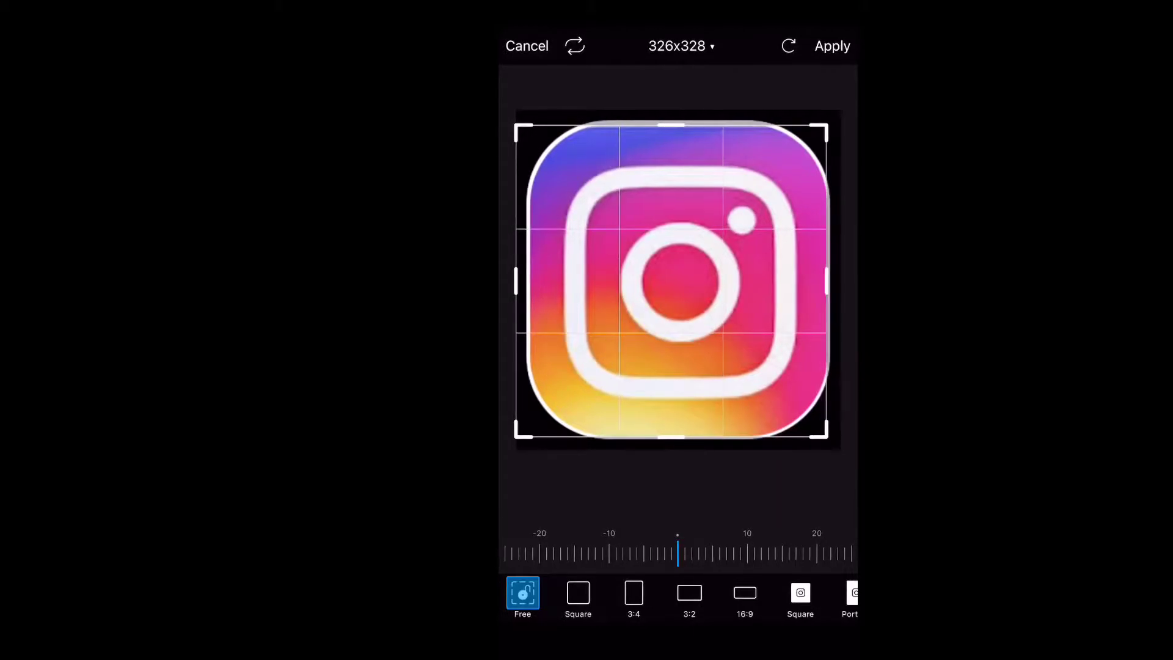
drag(517, 281, 530, 281)
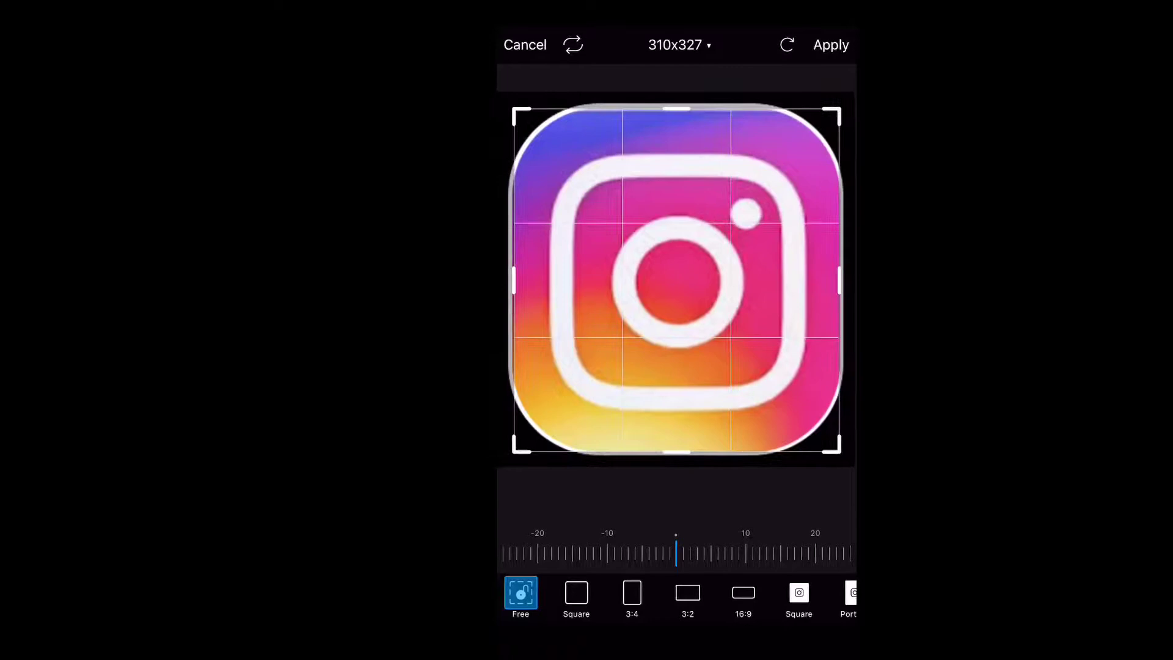
click(831, 44)
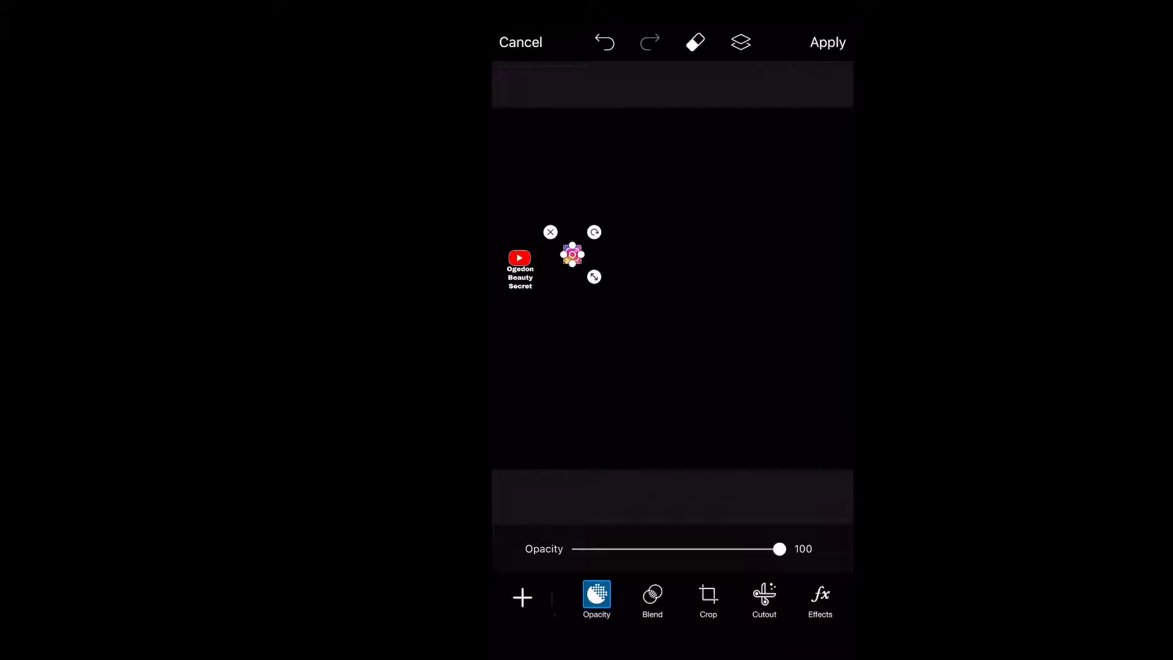
Add a second 'Ogedon Beauty Secret' caption for the Instagram icon
click(672, 367)
click(571, 254)
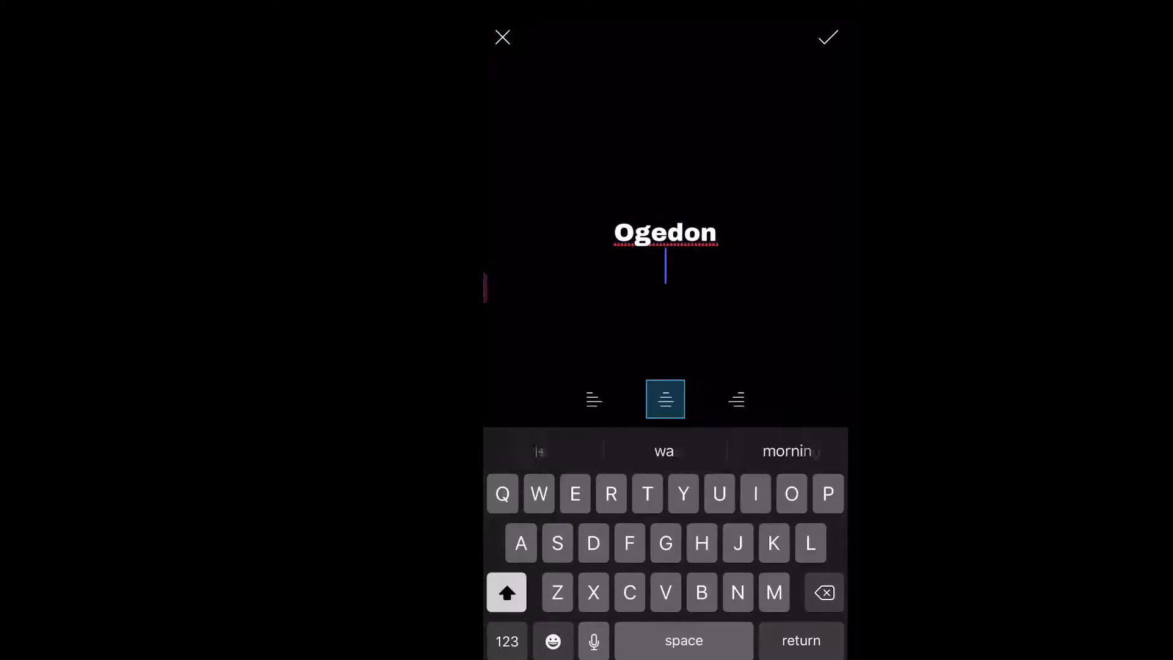
text(Beauty )
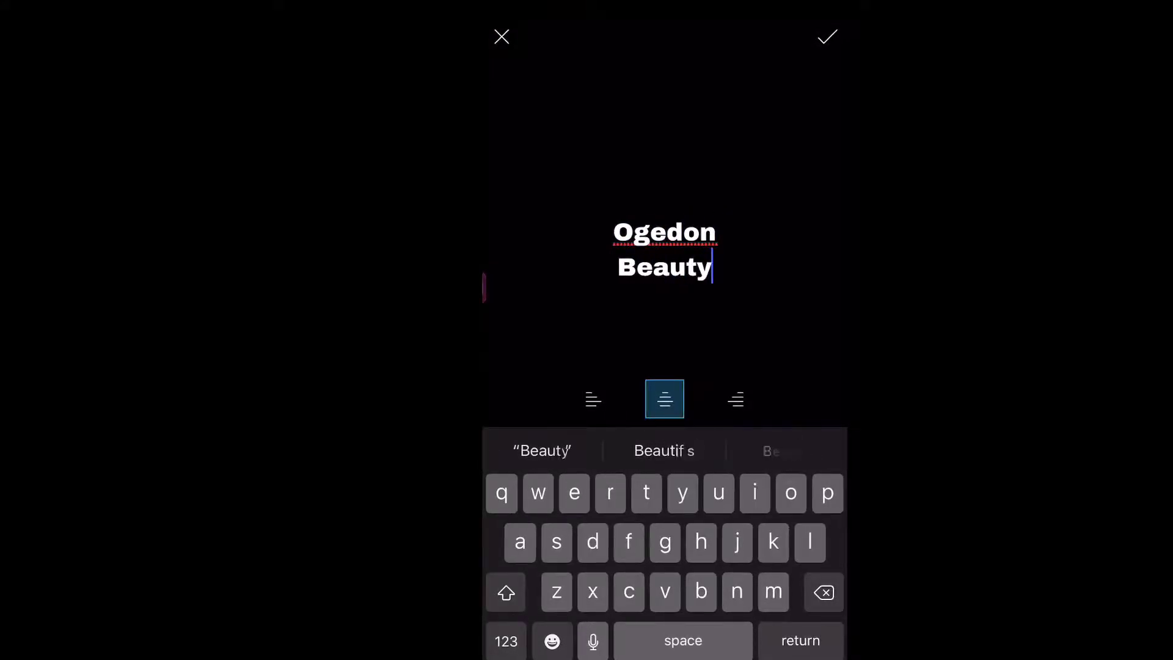
text(Sec)
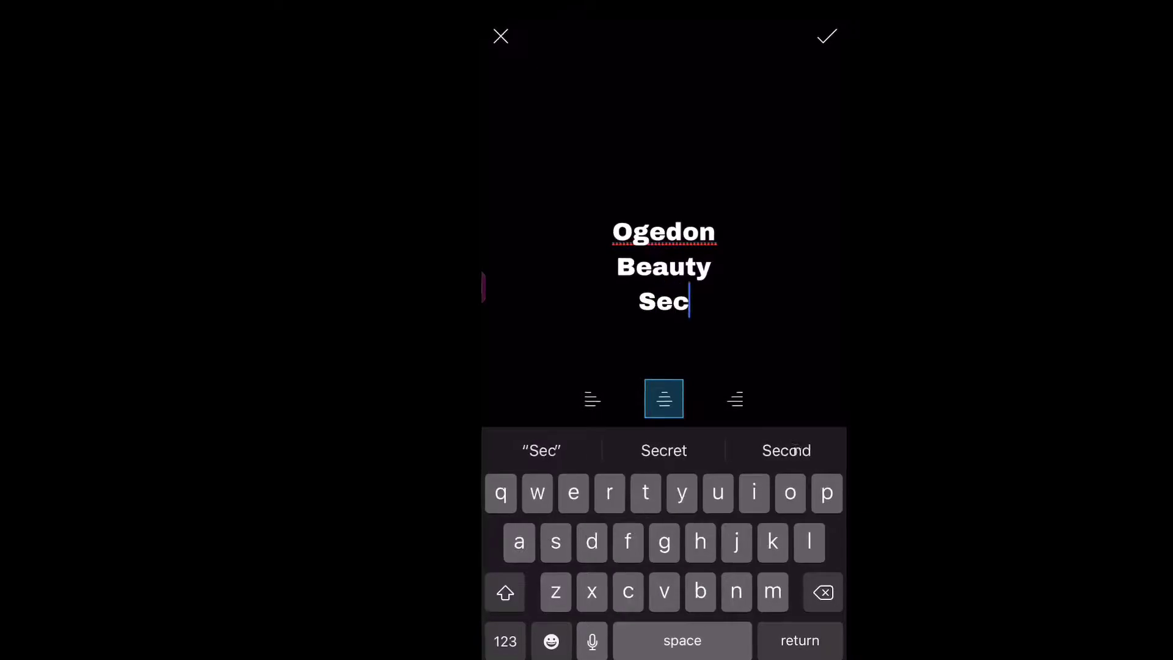
text(ret)
click(826, 35)
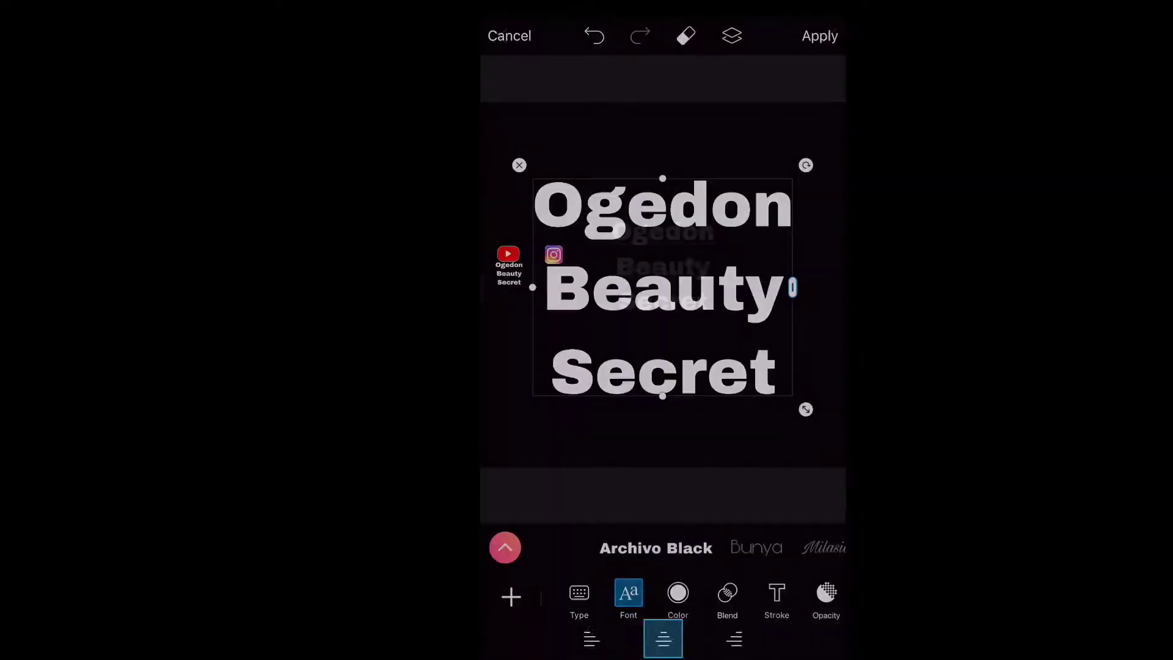
Shrink the new caption and position it beneath the Instagram logo
drag(806, 409, 688, 309)
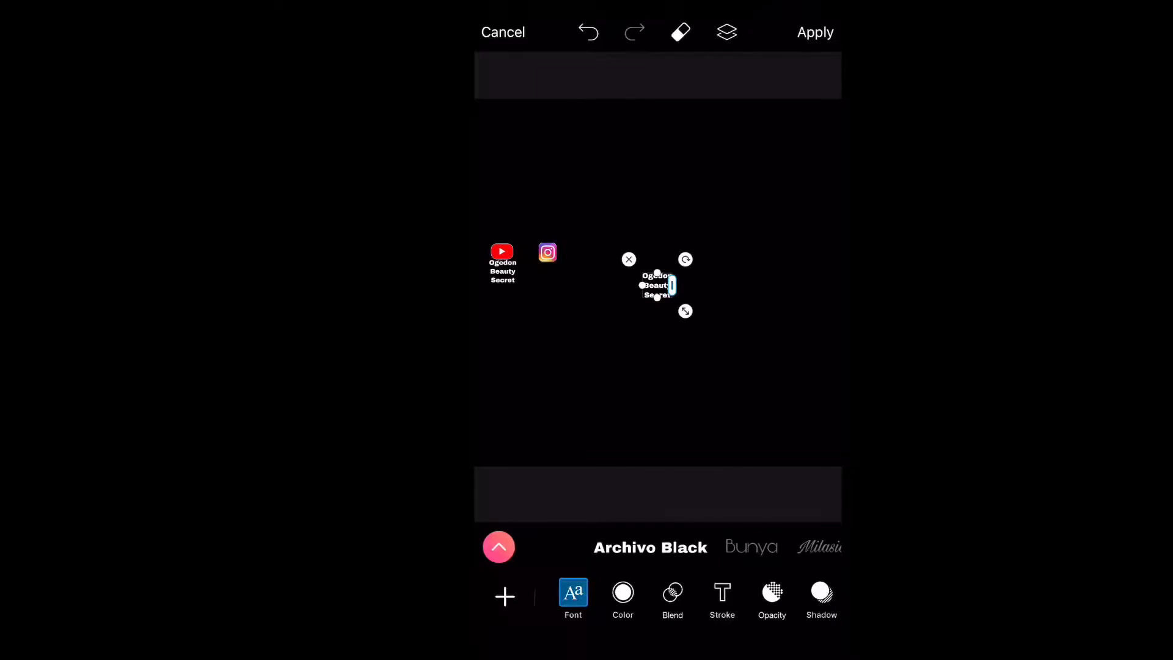
drag(657, 284, 554, 273)
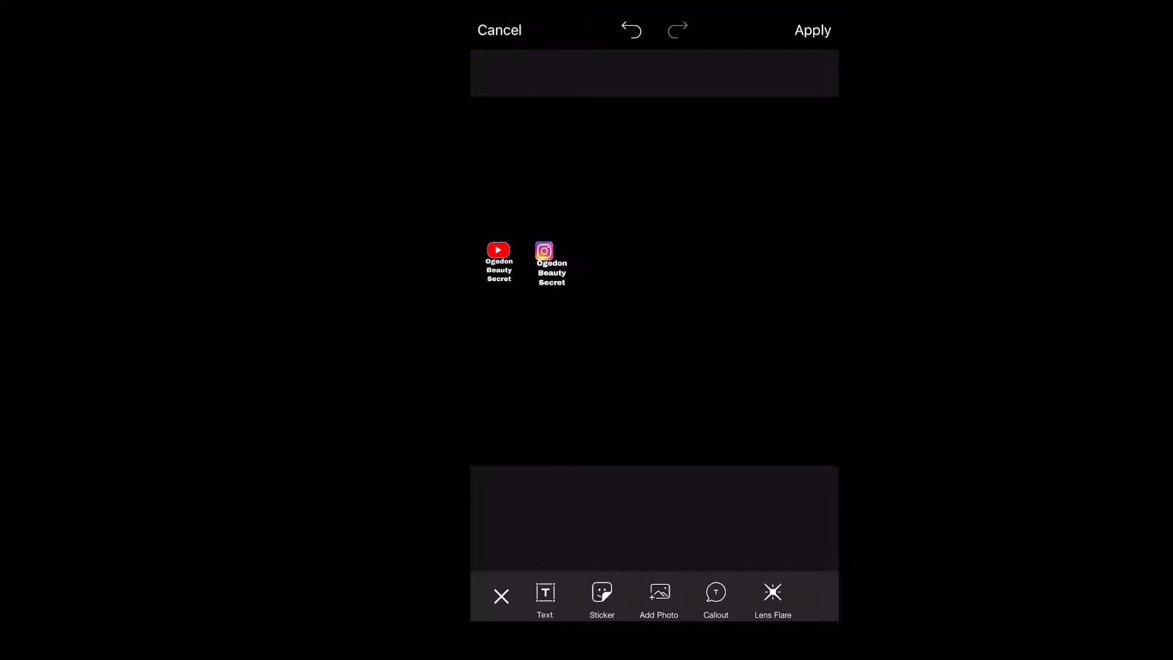
click(552, 273)
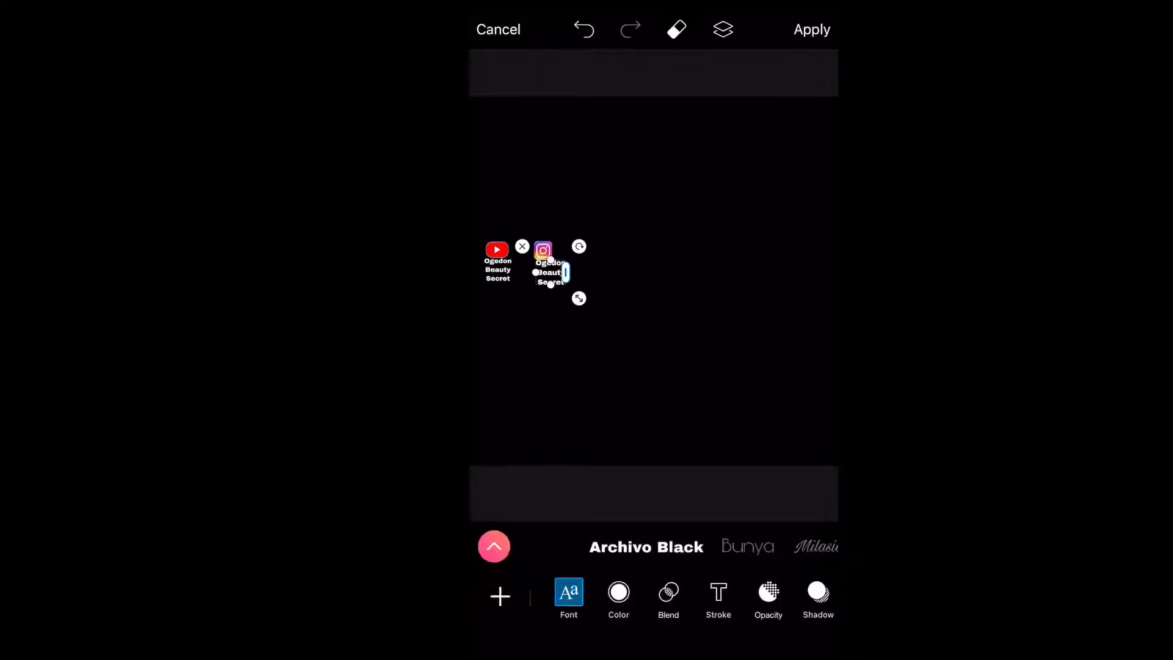
key(Escape)
click(548, 271)
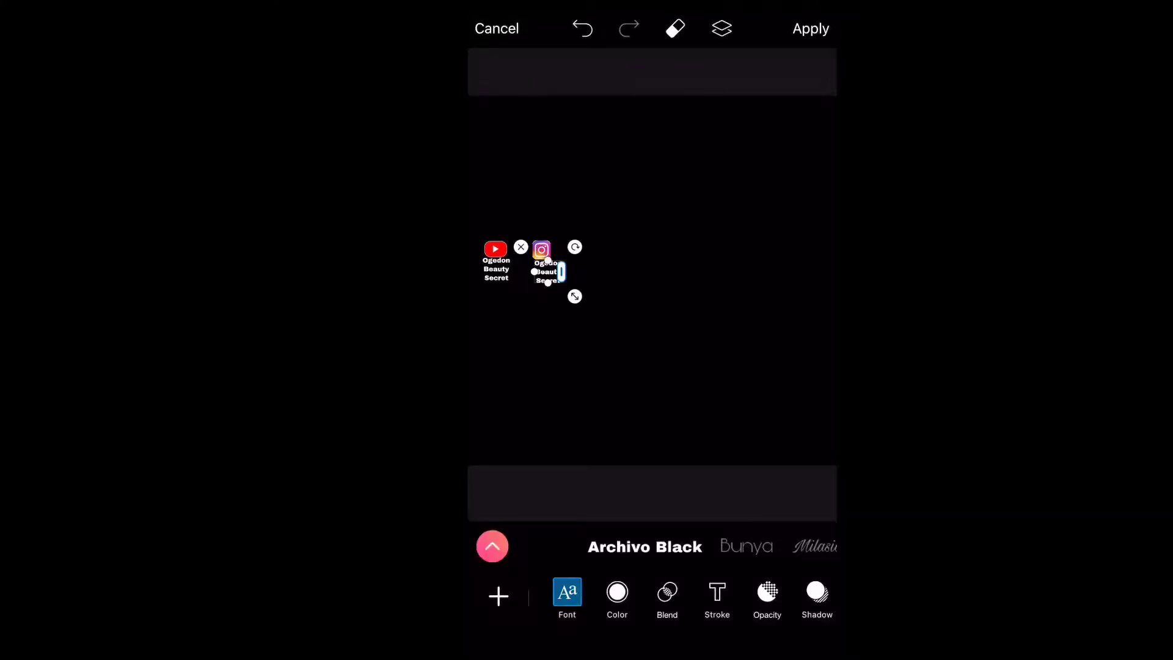
key(Escape)
click(548, 271)
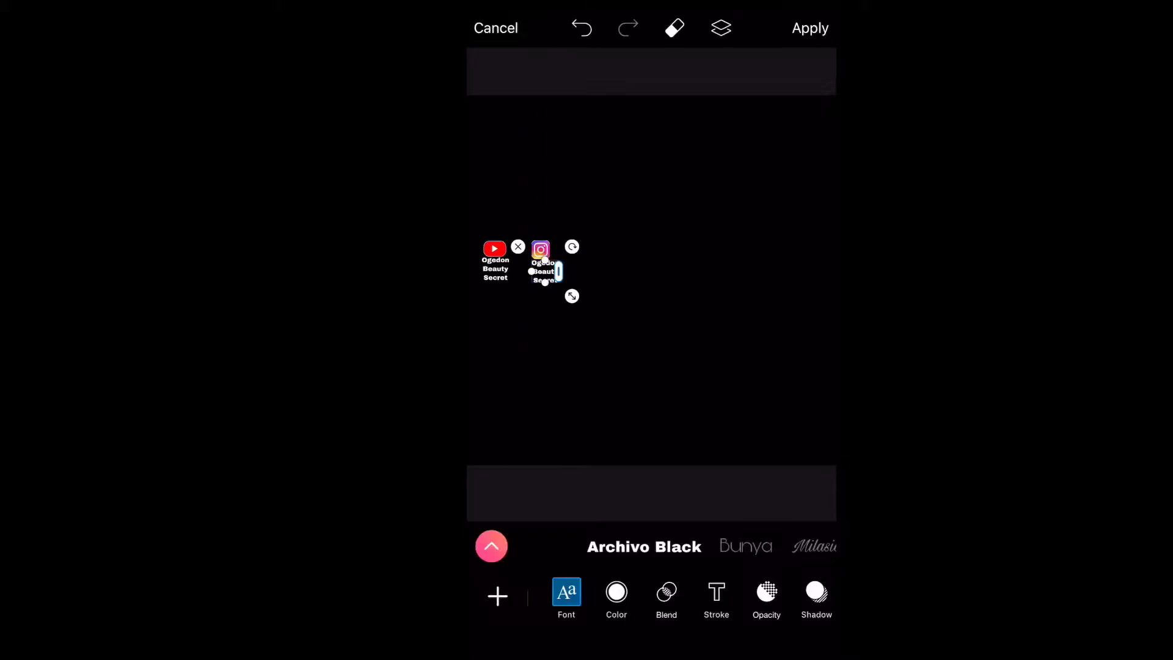
key(Escape)
click(542, 271)
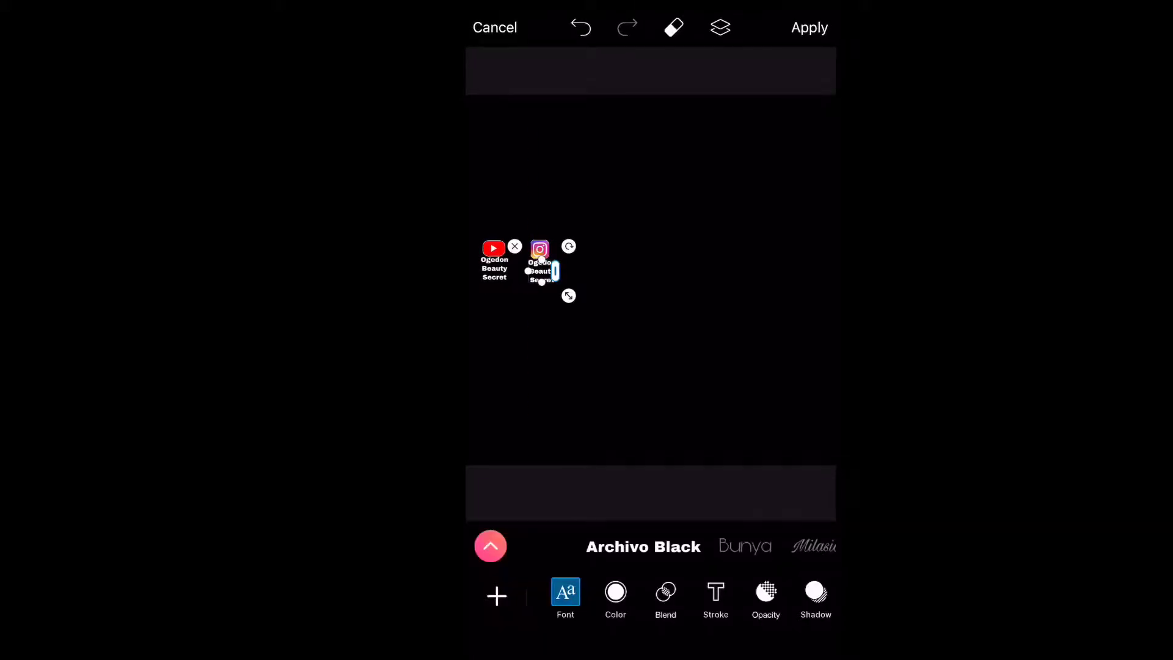
key(Escape)
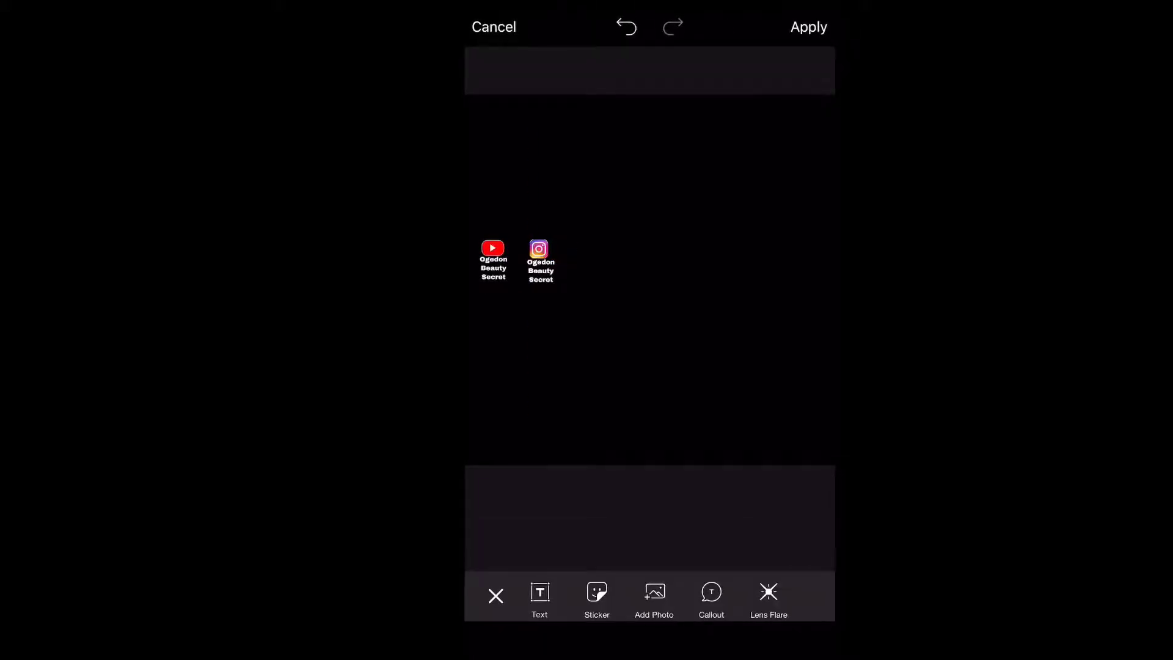
Add the Facebook logo with a radius-40 rounded border, shrunk beside the Instagram icon
click(809, 27)
click(723, 579)
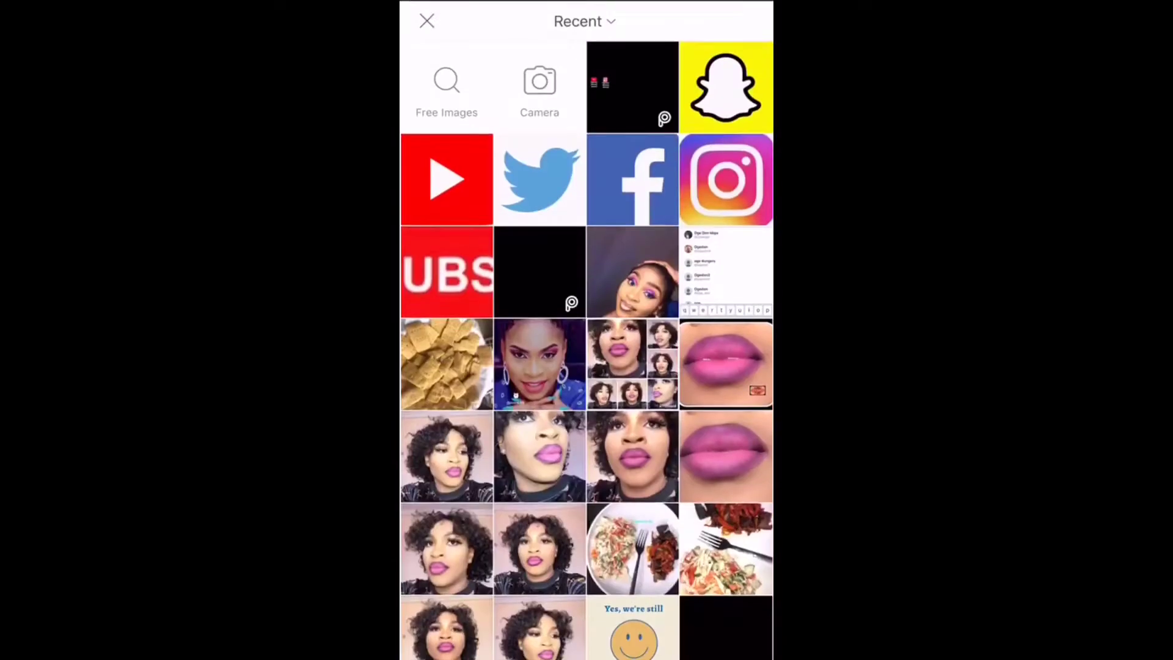
click(632, 178)
click(717, 20)
mouse_move(703, 590)
mouse_down()
mouse_move(446, 590)
mouse_move(448, 558)
mouse_move(534, 557)
mouse_up()
click(705, 589)
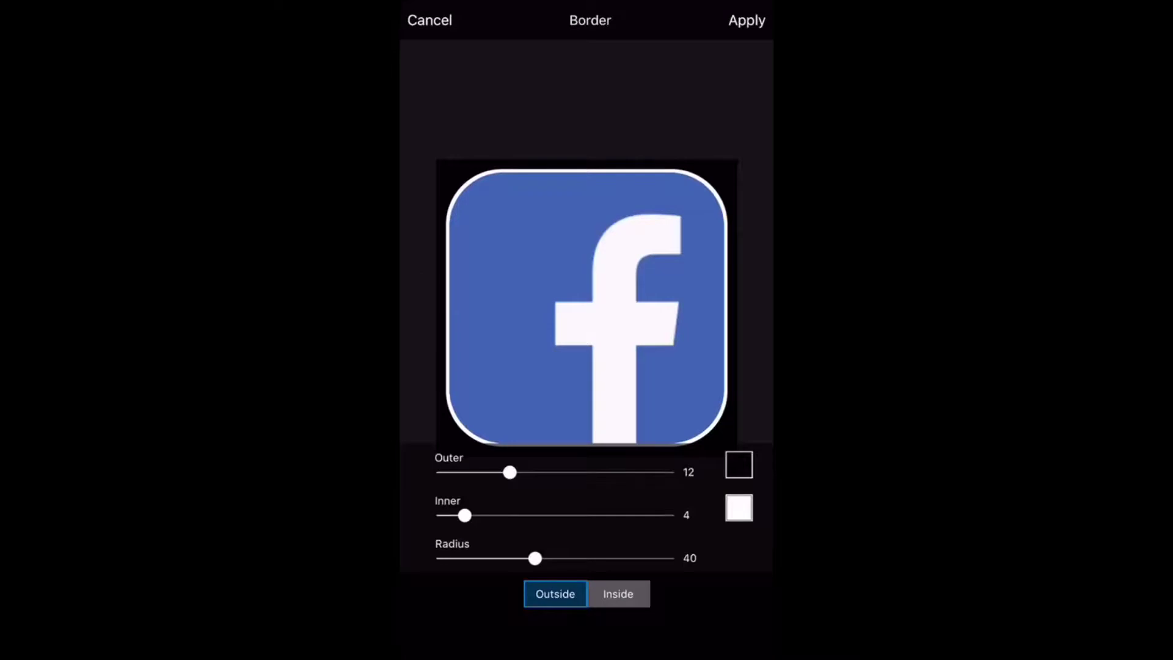
click(746, 19)
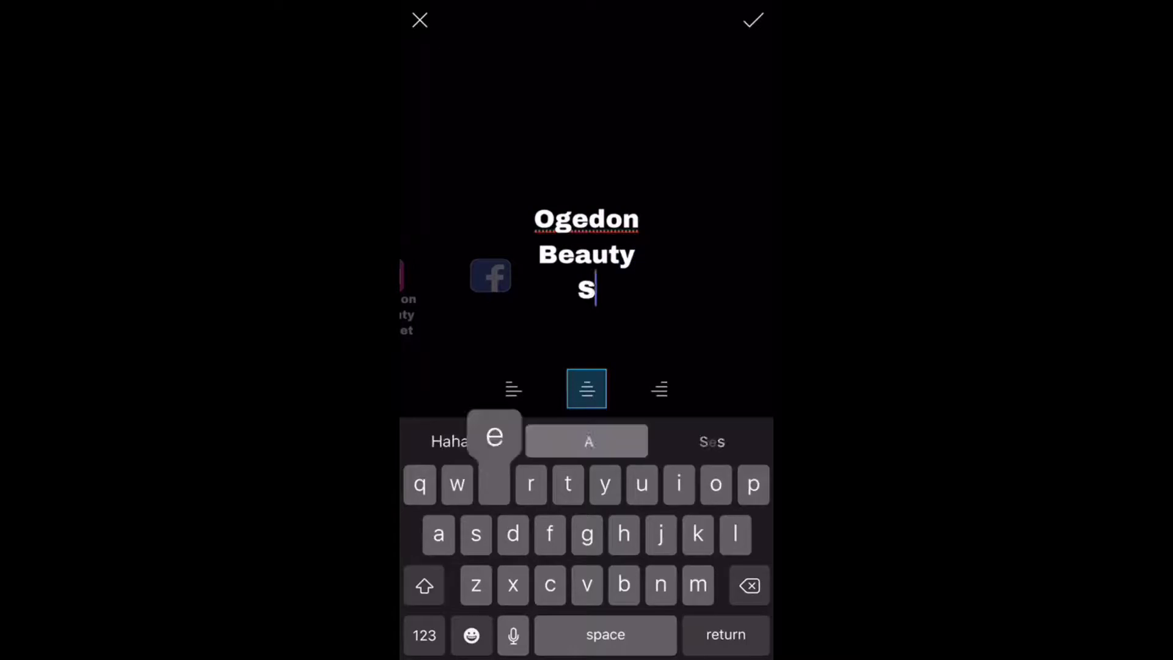
Finish the 'Ogedon Beauty Secret' caption and shrink it under the Facebook logo
text(exret)
click(753, 20)
drag(732, 398, 599, 286)
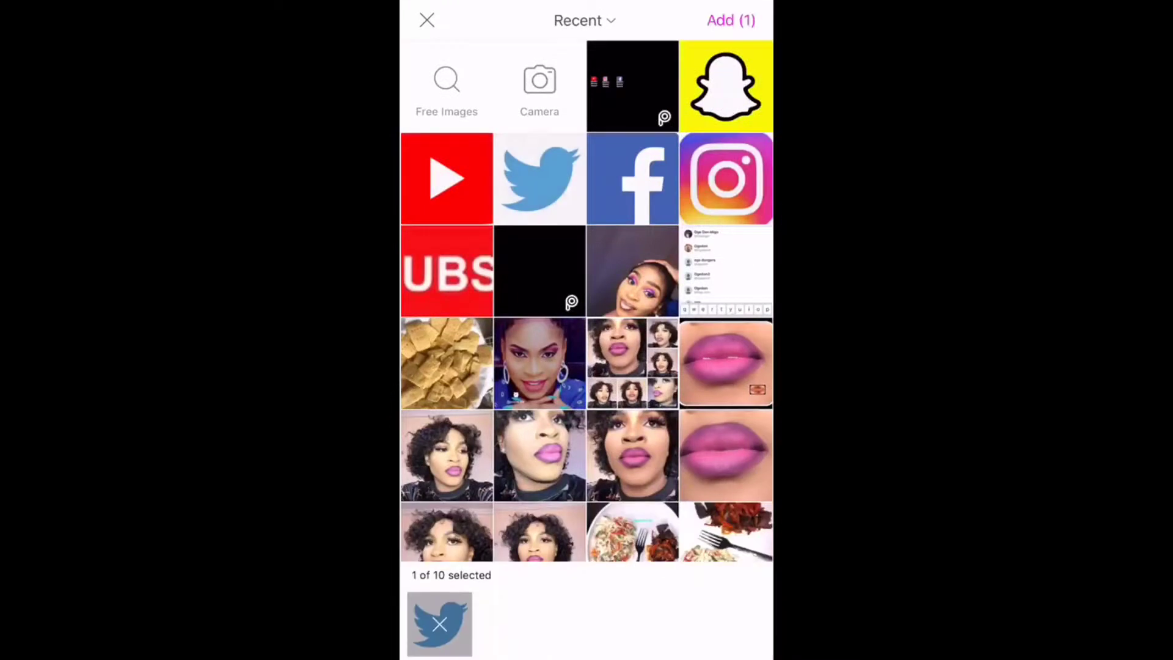
Add the Twitter logo with a radius-53 rounded border, shrunk and aligned in the icon row
click(733, 19)
drag(702, 338, 663, 305)
mouse_move(679, 590)
mouse_down()
mouse_move(495, 590)
mouse_move(561, 558)
mouse_up()
click(640, 588)
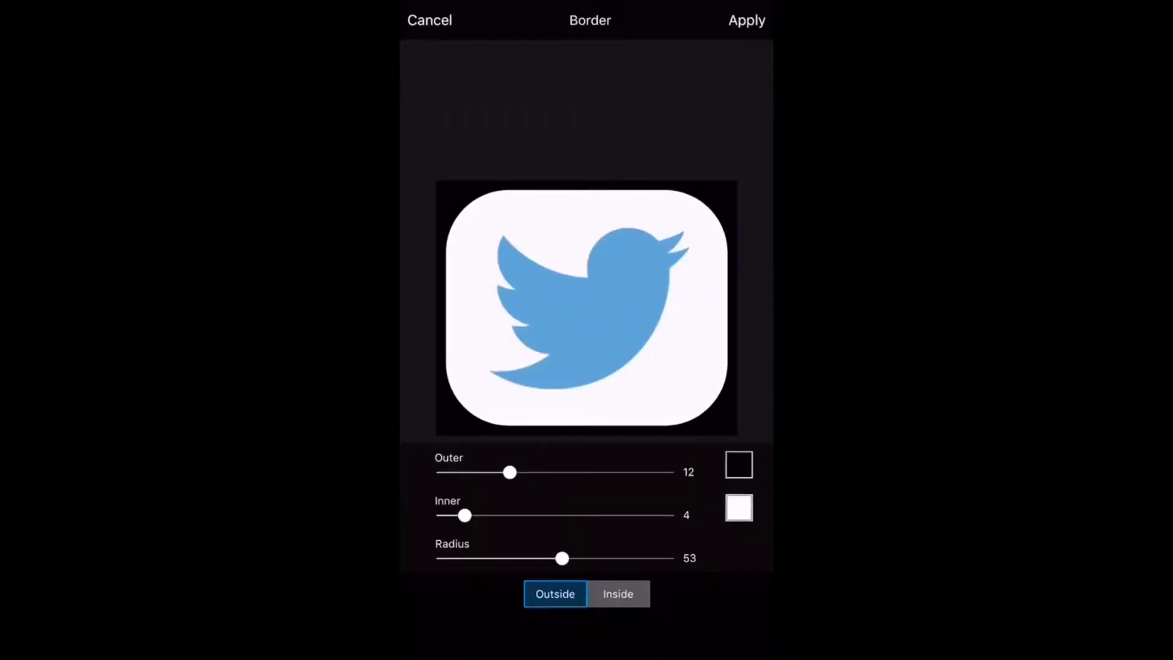
click(746, 20)
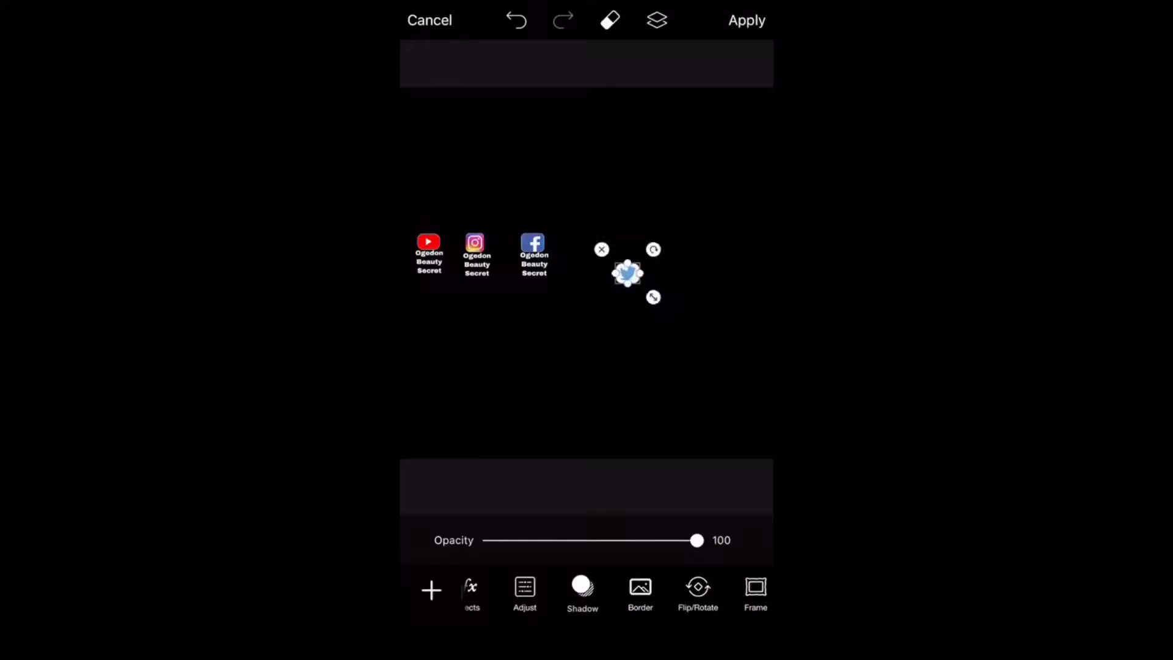
mouse_move(627, 273)
mouse_down()
mouse_move(587, 243)
mouse_move(607, 248)
mouse_move(597, 246)
mouse_up()
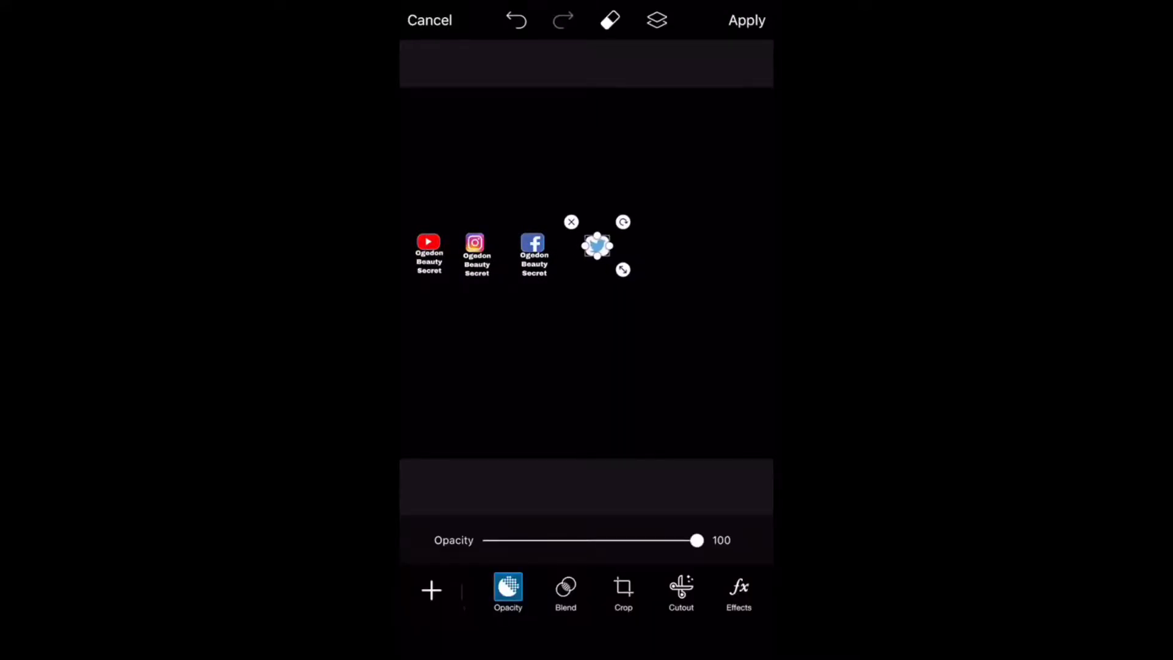
key(Escape)
click(597, 246)
drag(597, 245, 598, 244)
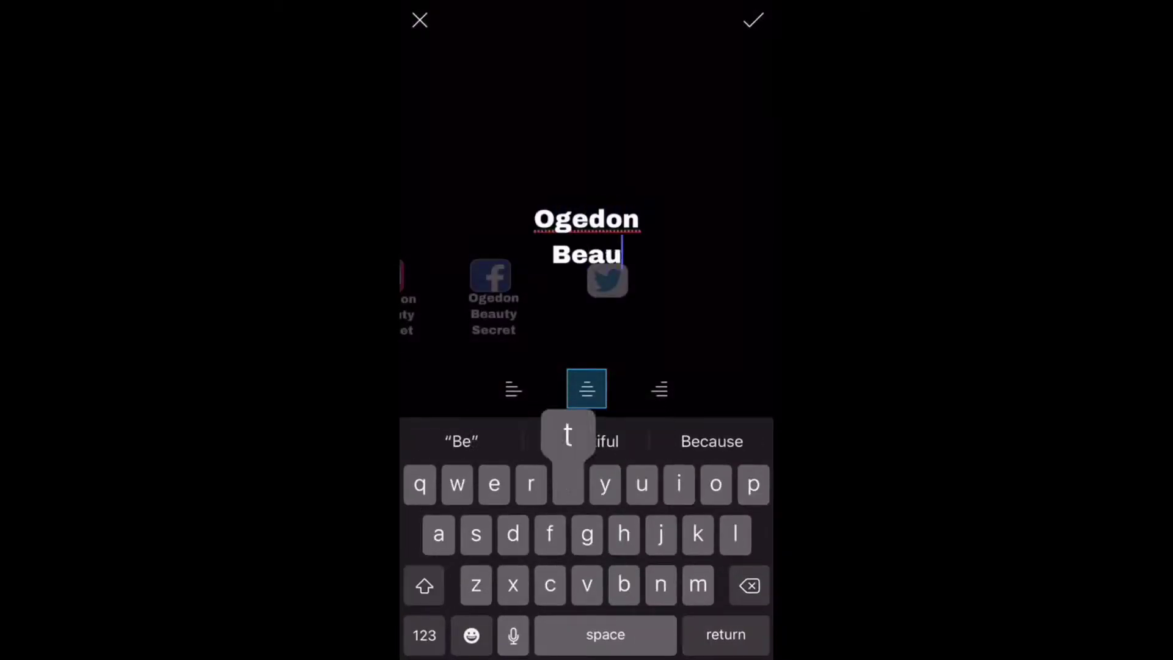
Add a 'Beauty Secret' caption line and shrink it under the Twitter logo
text(ty)
key(Return)
text(Secret)
click(753, 20)
mouse_move(731, 398)
mouse_down()
mouse_move(614, 302)
mouse_move(601, 267)
mouse_up()
click(587, 367)
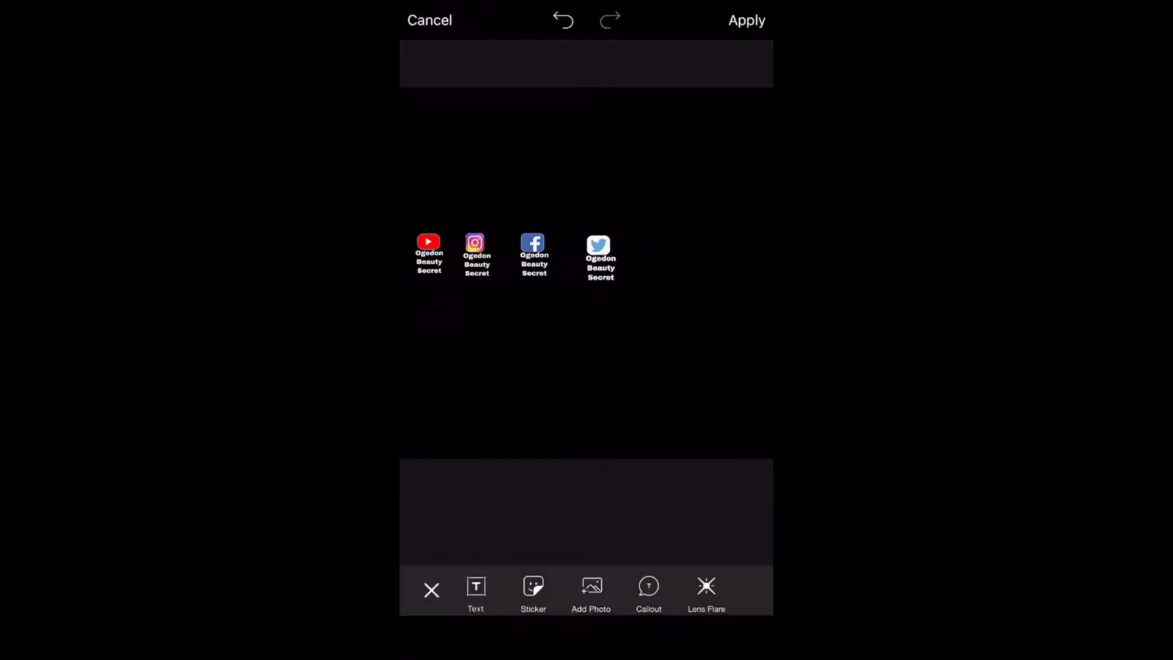
Add the Snapchat logo with a border, shrunk beside the Twitter icon
click(747, 20)
click(723, 586)
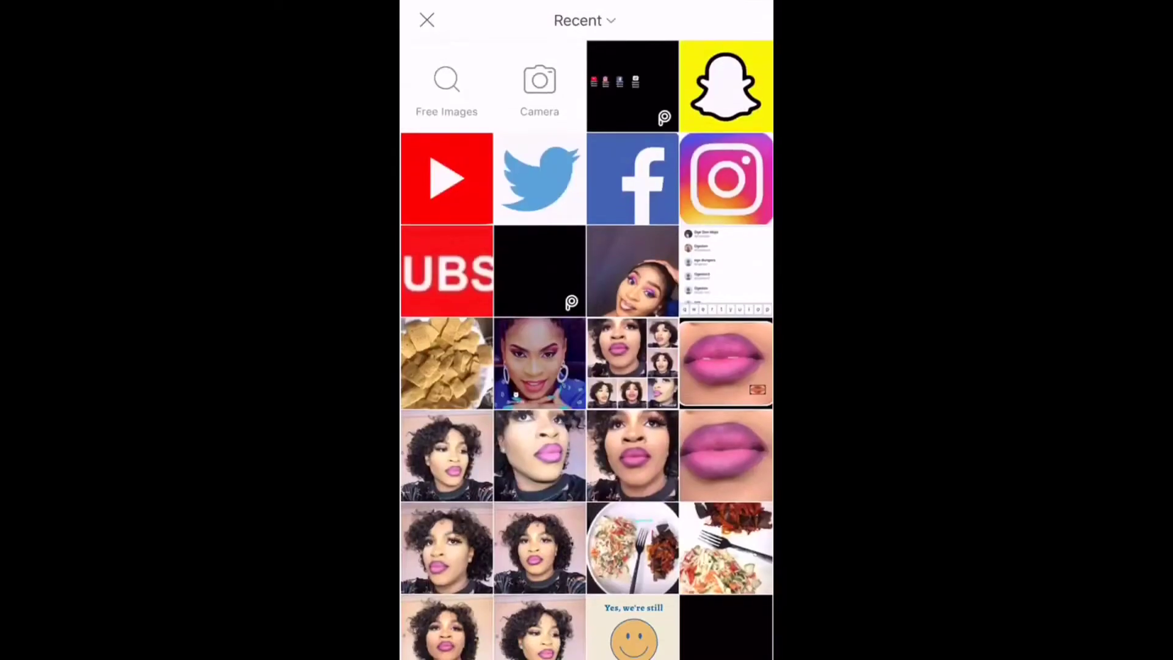
click(726, 86)
click(731, 18)
mouse_move(660, 346)
mouse_down()
mouse_move(614, 300)
mouse_move(678, 243)
mouse_up()
drag(703, 590, 543, 590)
click(752, 587)
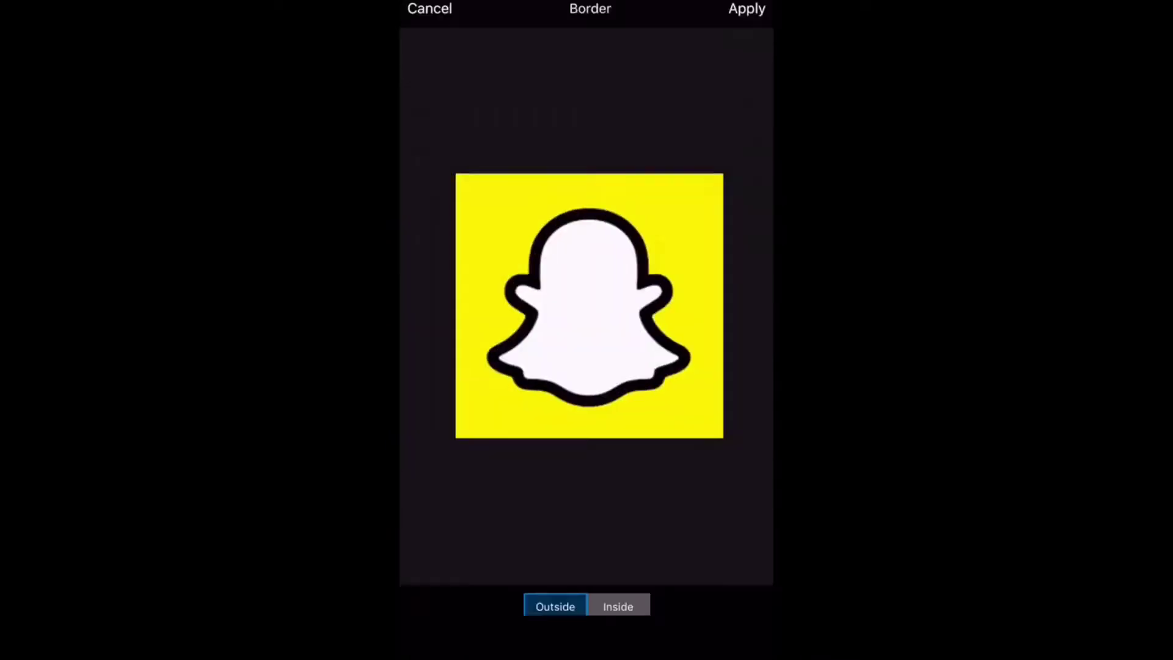
click(747, 20)
click(587, 378)
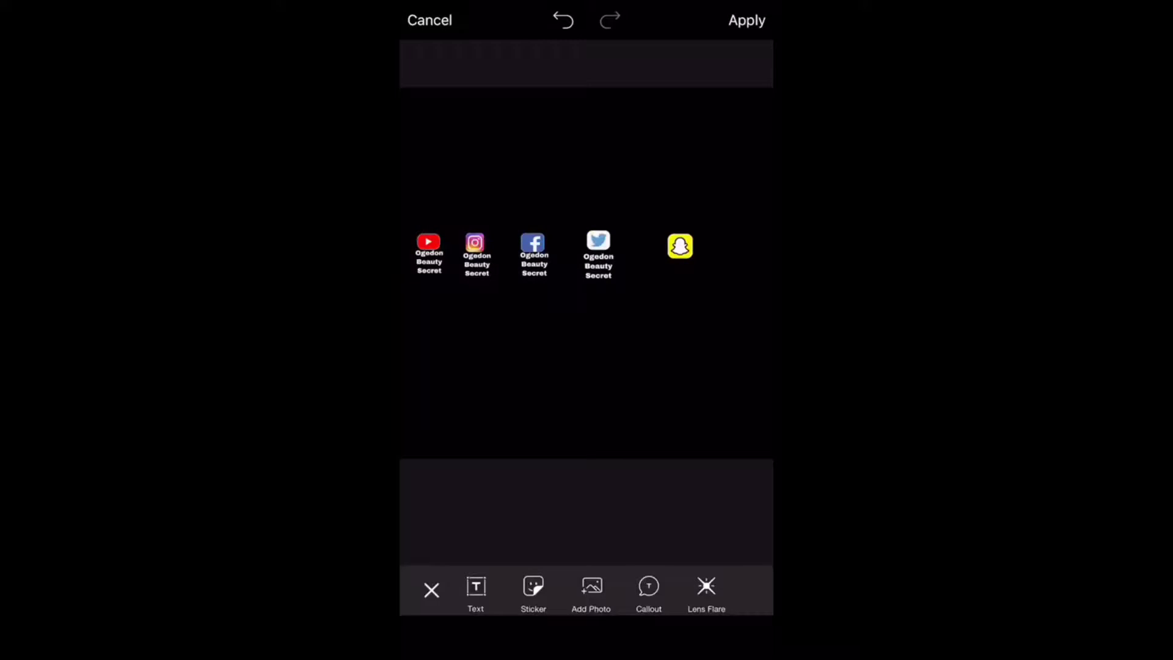
Nudge the Snapchat logo right and up into line with the icon row
mouse_move(642, 250)
mouse_down()
mouse_move(675, 246)
mouse_move(663, 246)
mouse_up()
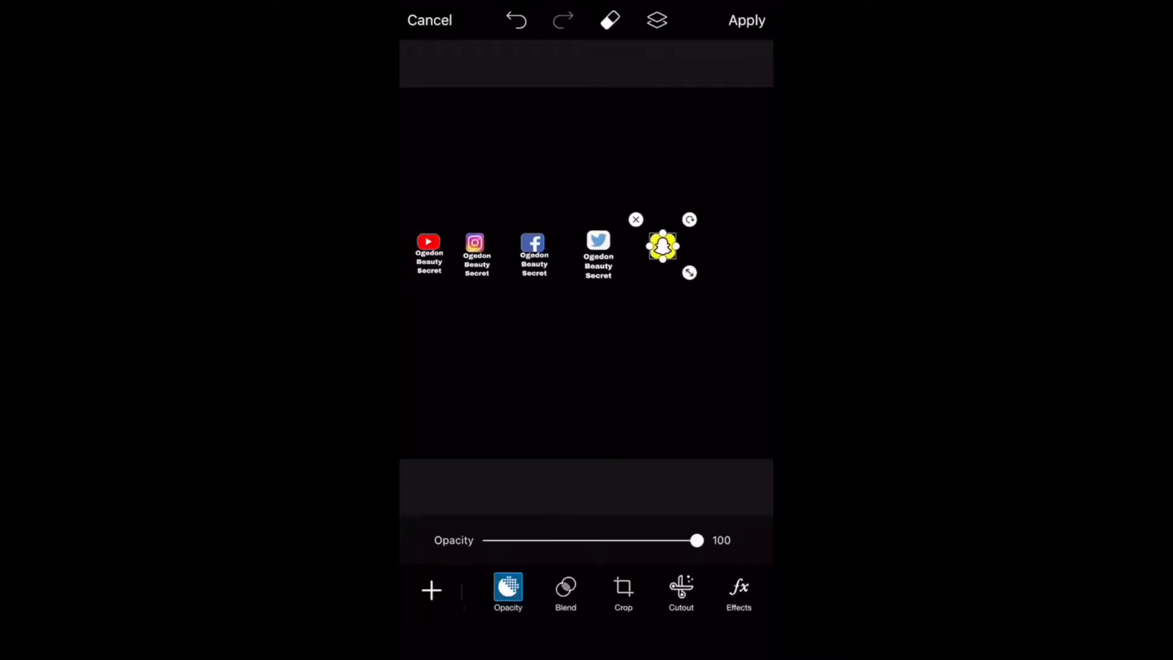
key(Escape)
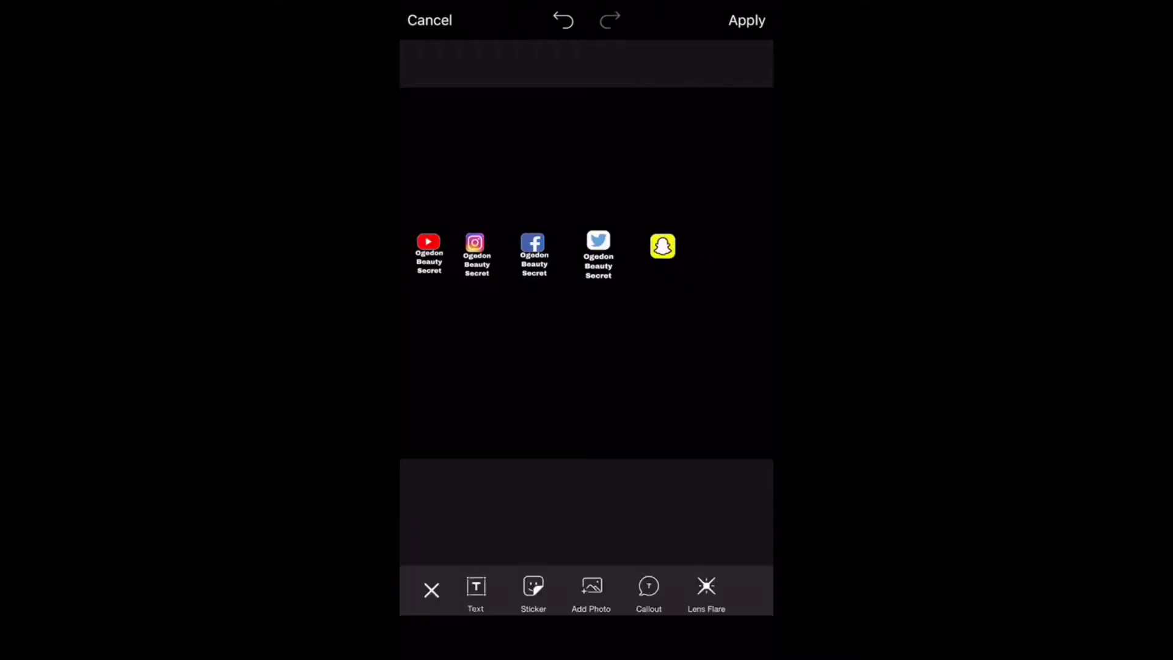
click(663, 246)
drag(662, 246, 660, 239)
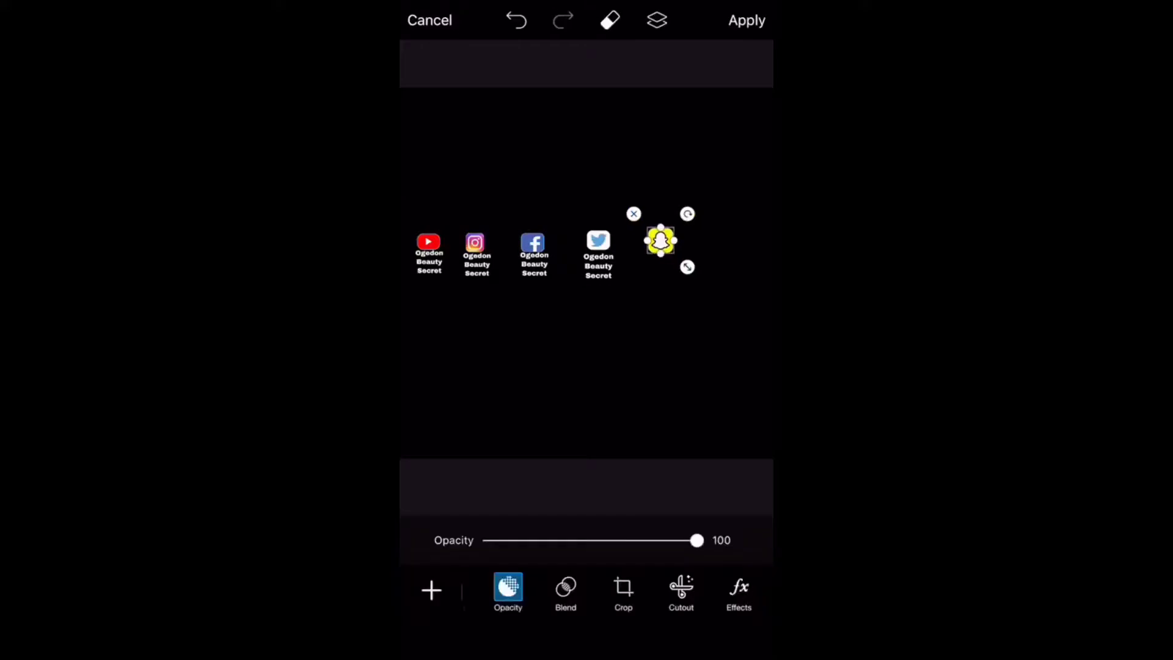
key(Escape)
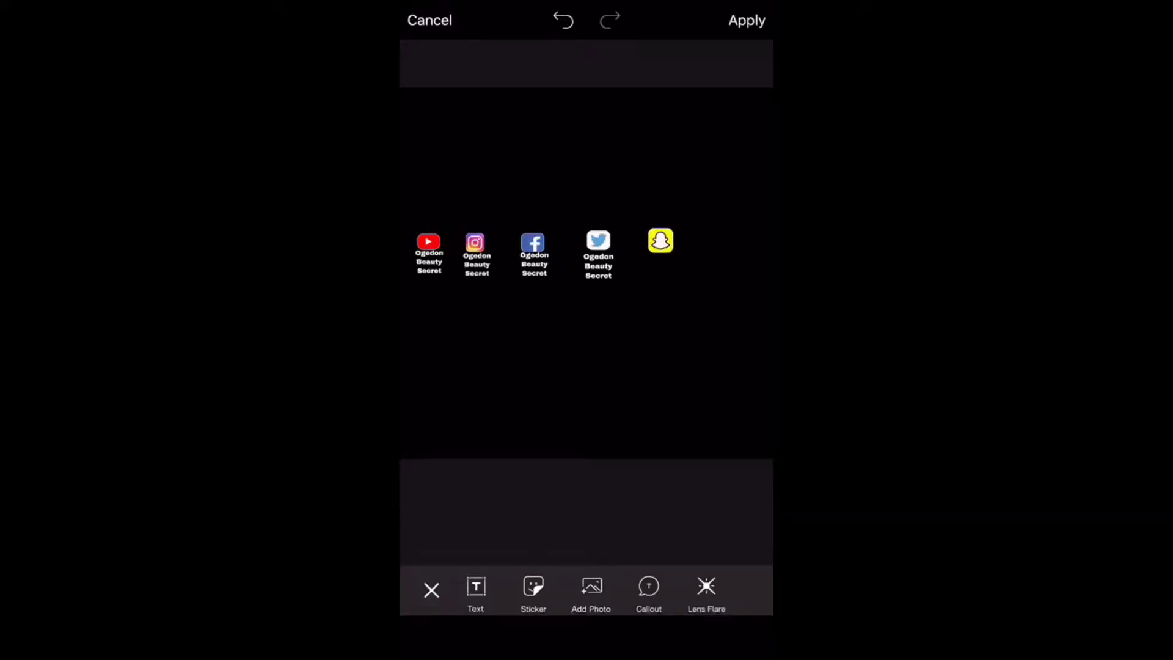
click(661, 240)
key(Escape)
click(660, 240)
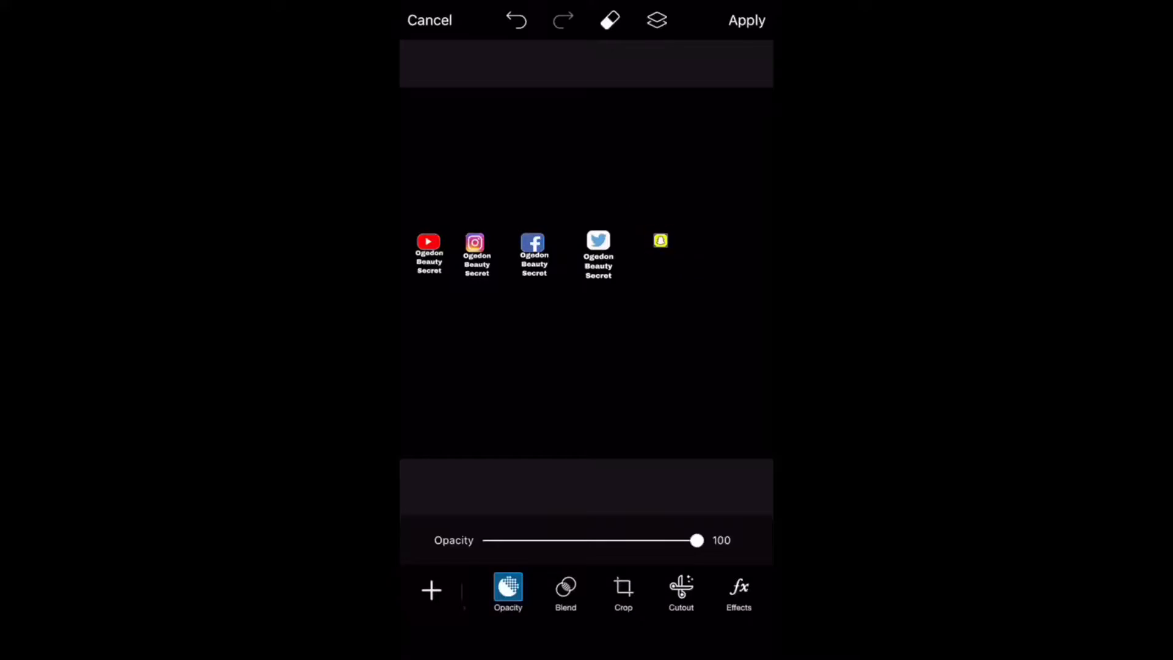
key(Escape)
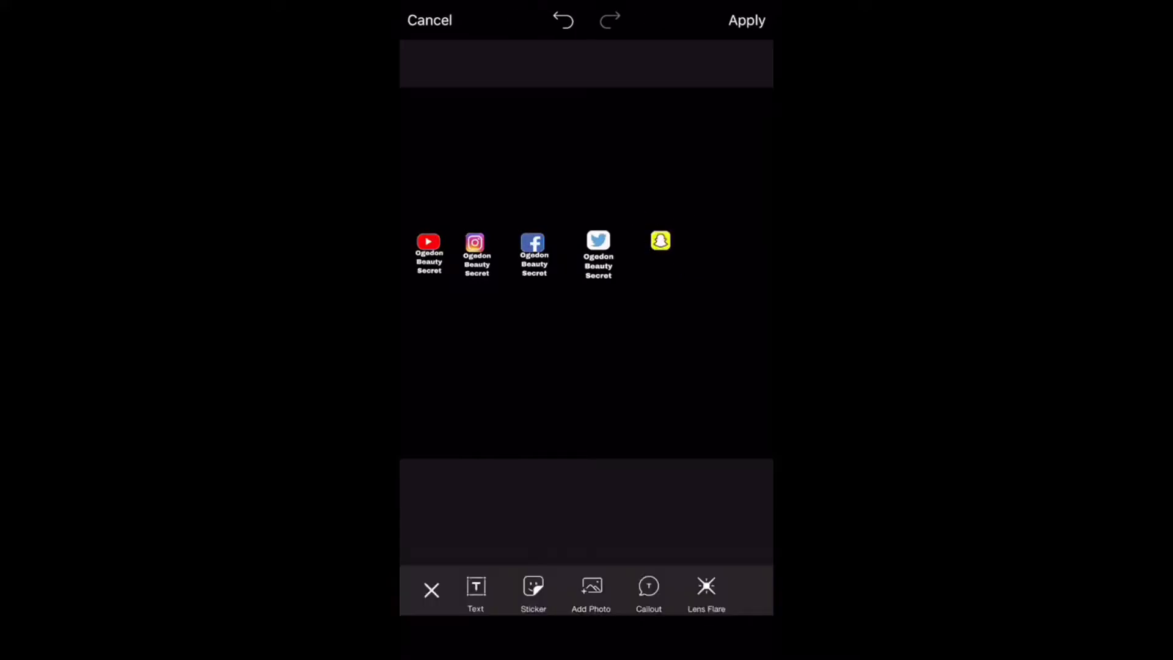
click(660, 240)
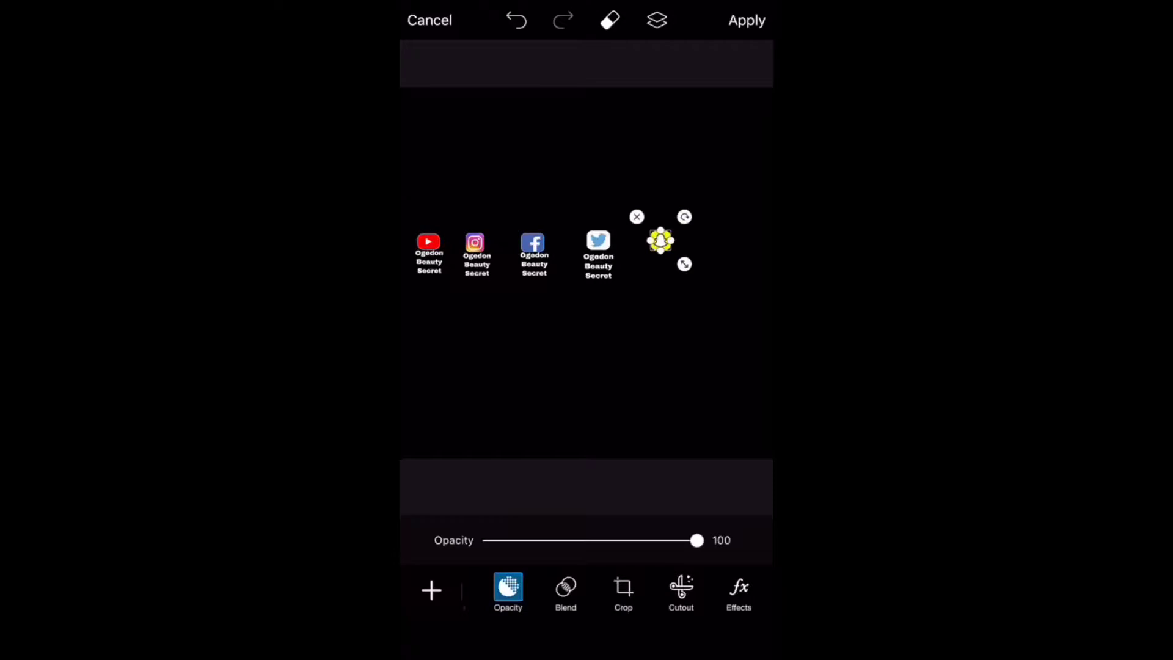
key(Escape)
Caption the Snapchat logo 'Ogedon White ❤️', shrunk and placed beneath it
click(477, 587)
text(Ogefo)
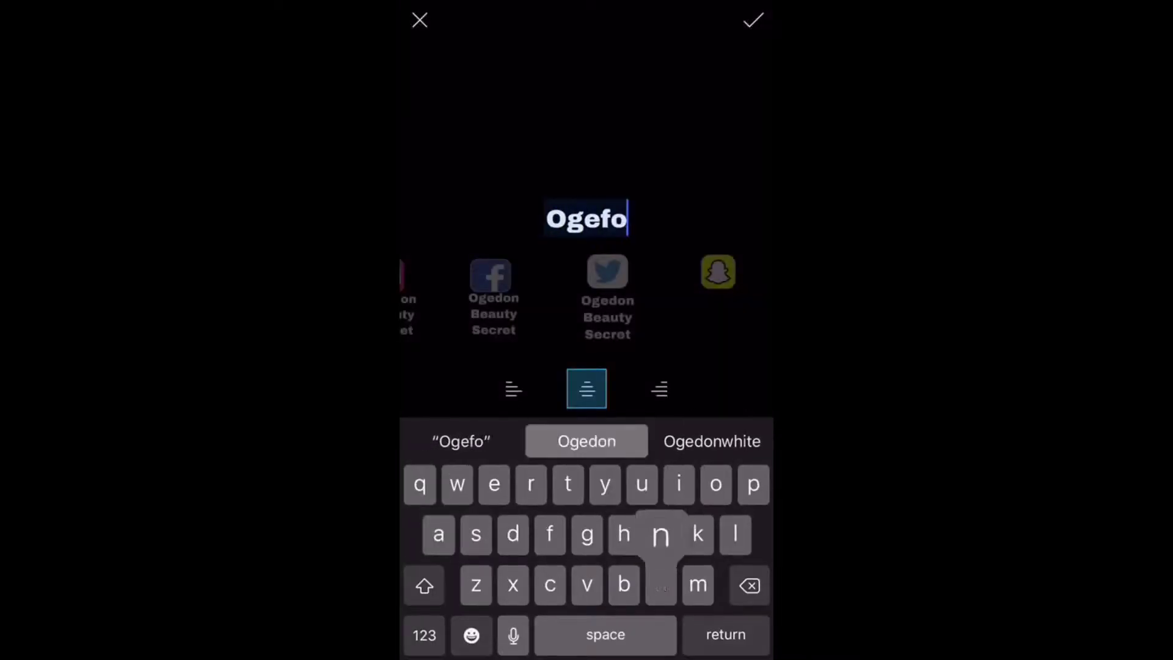
text(n)
key(Return)
text(White)
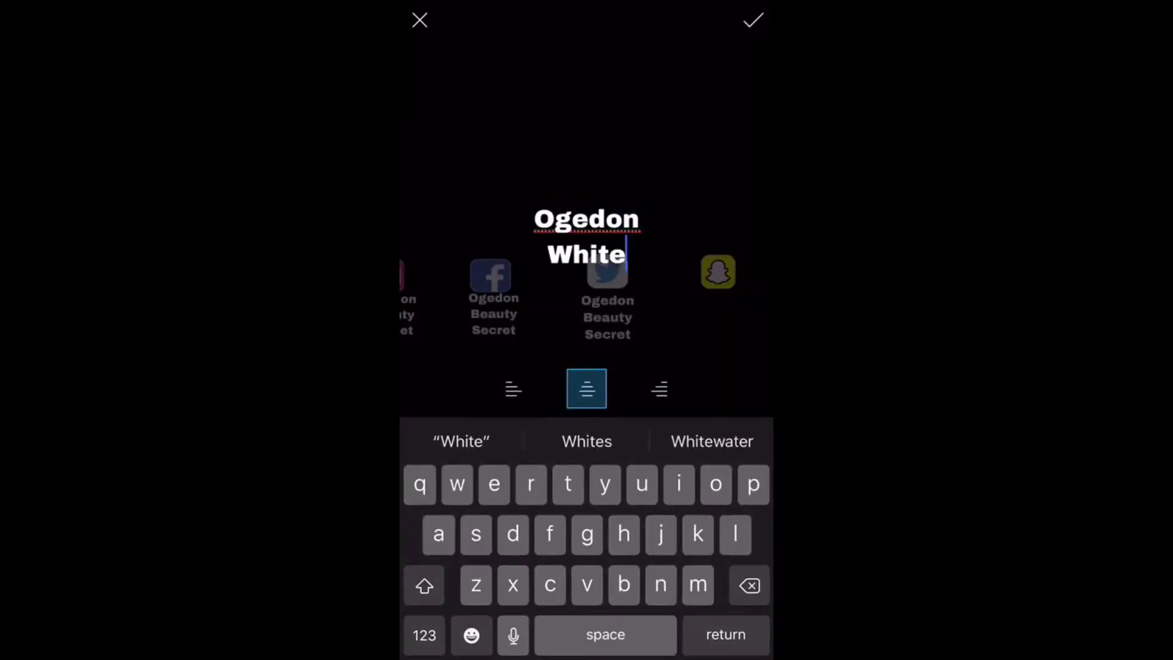
click(471, 636)
text(❤️)
click(754, 20)
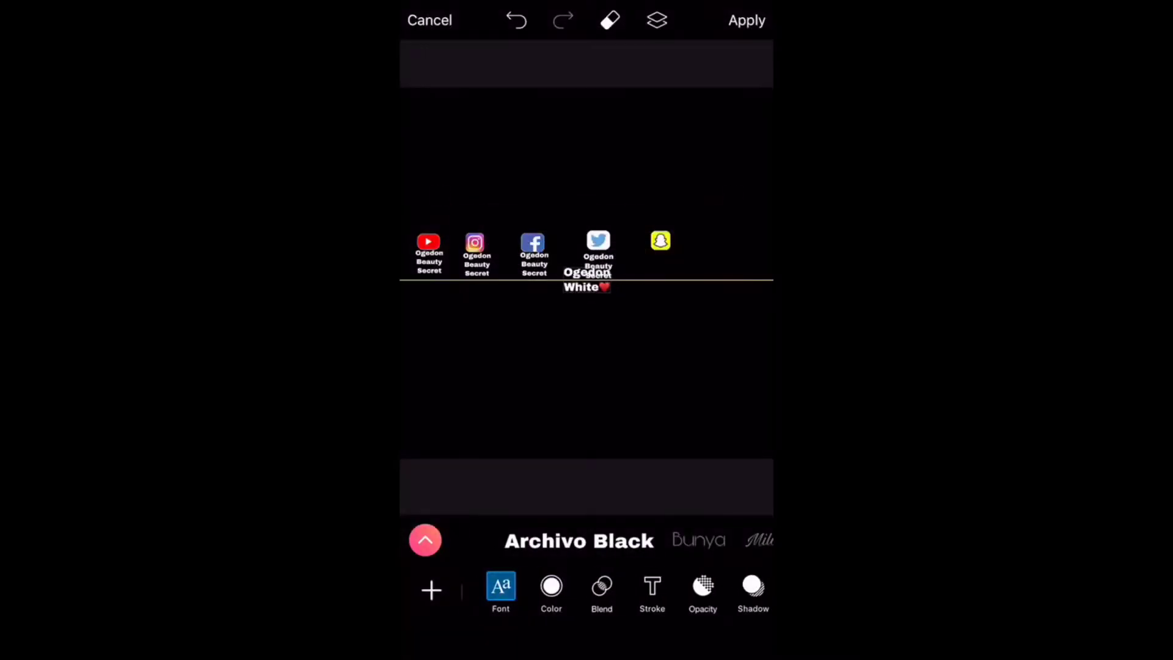
drag(587, 279, 666, 268)
click(587, 379)
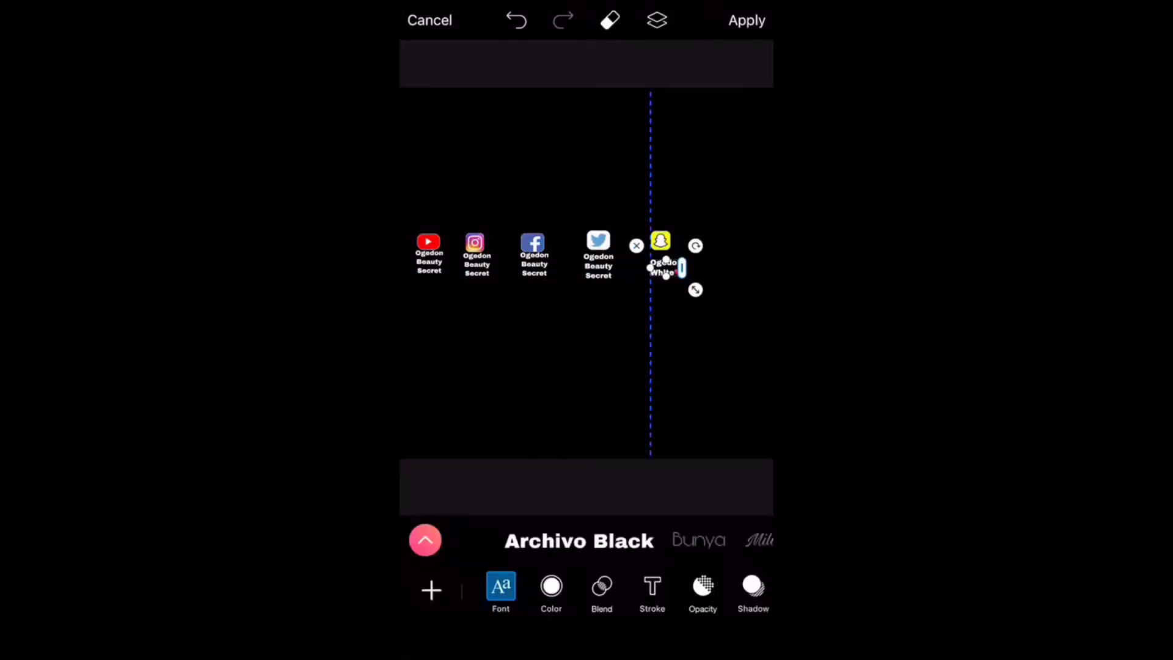
click(587, 379)
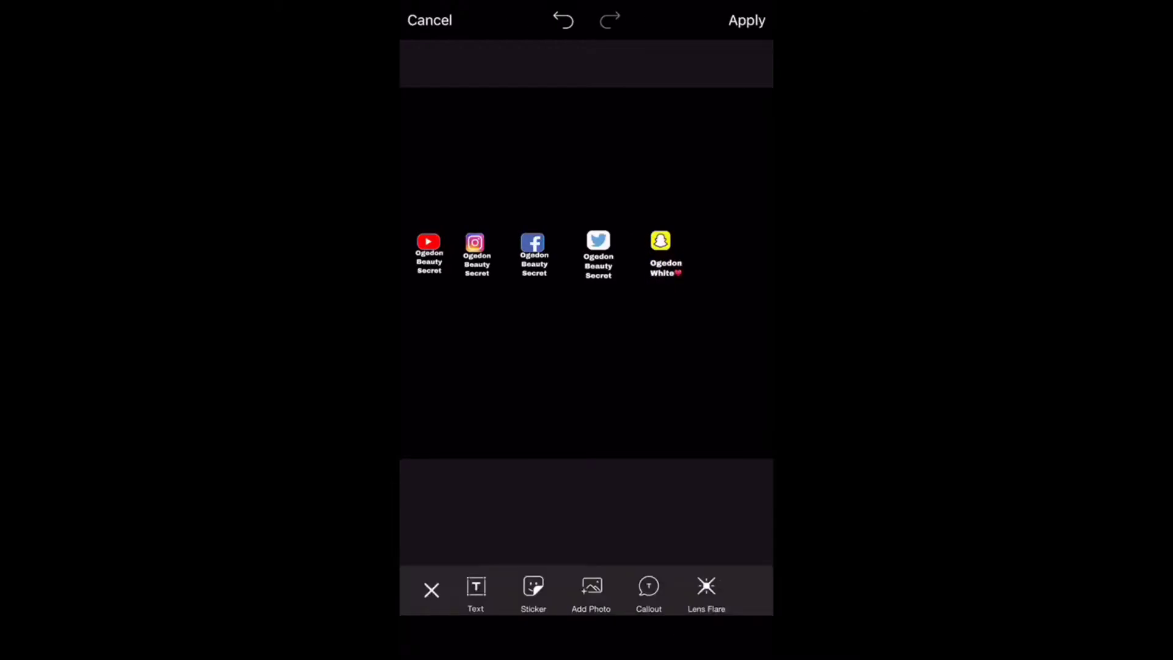
Place the red SUBSCRIBE image below the icons, stretched wider and squashed thinner
click(747, 20)
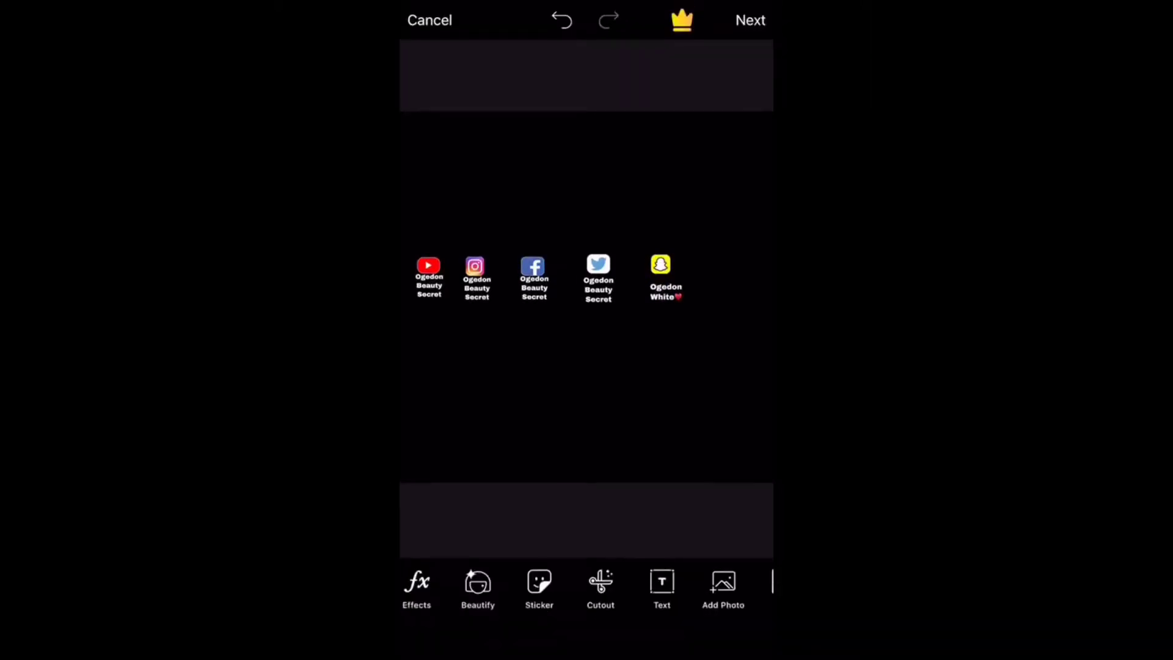
click(723, 586)
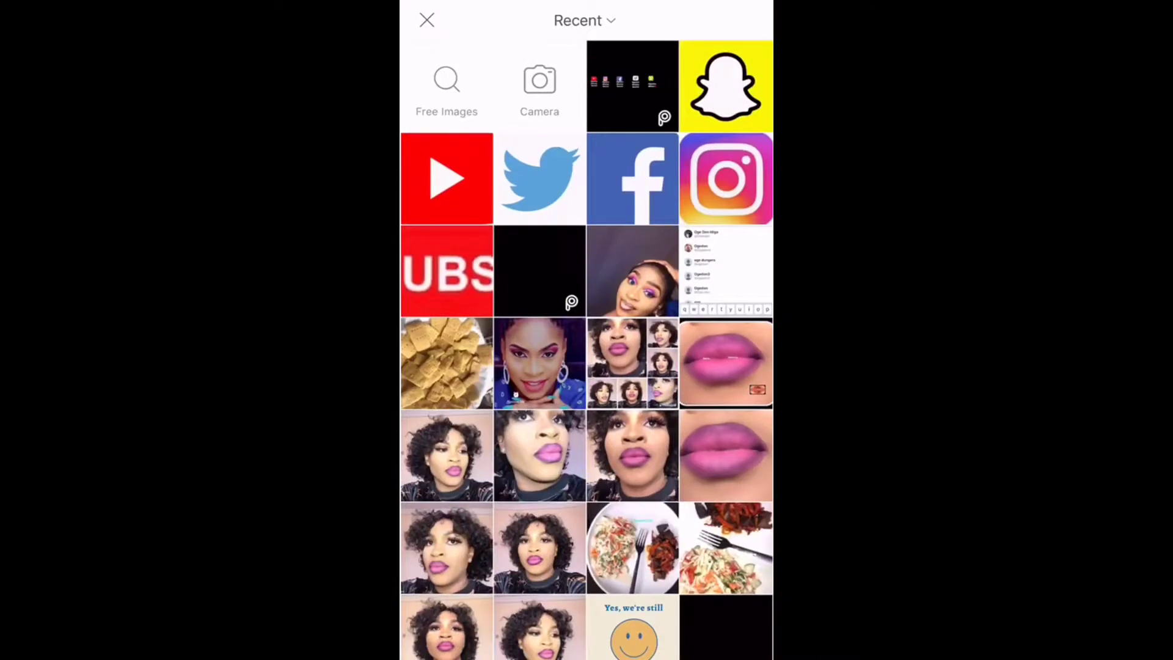
scroll(586, 348, down, 3)
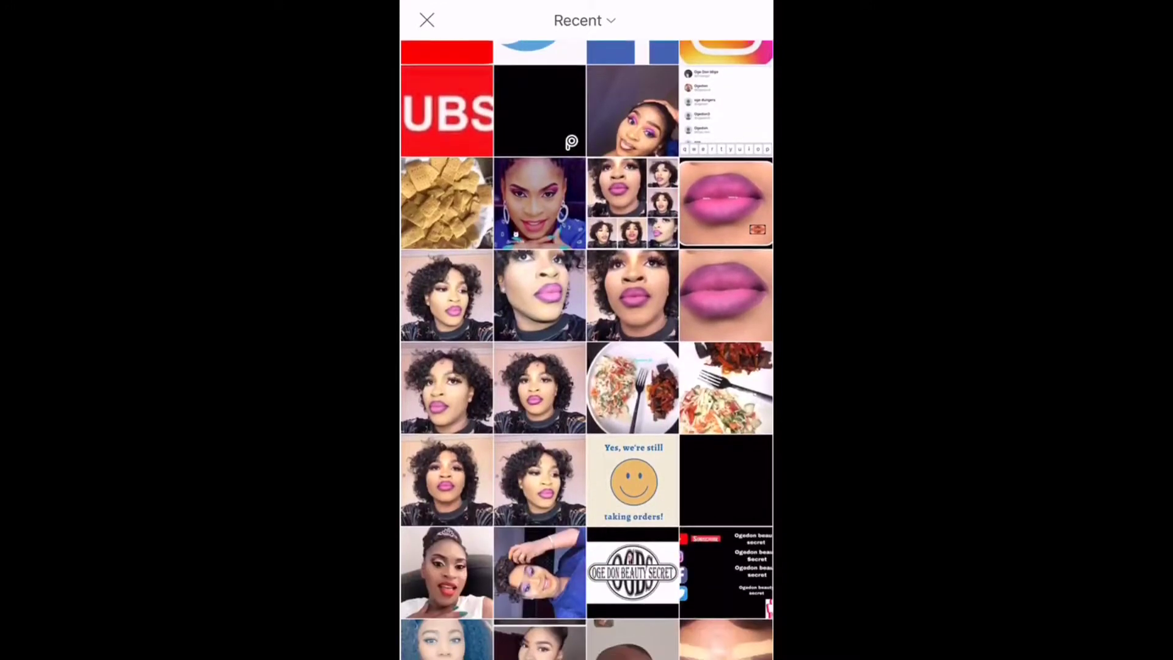
scroll(586, 348, up, 2)
click(447, 212)
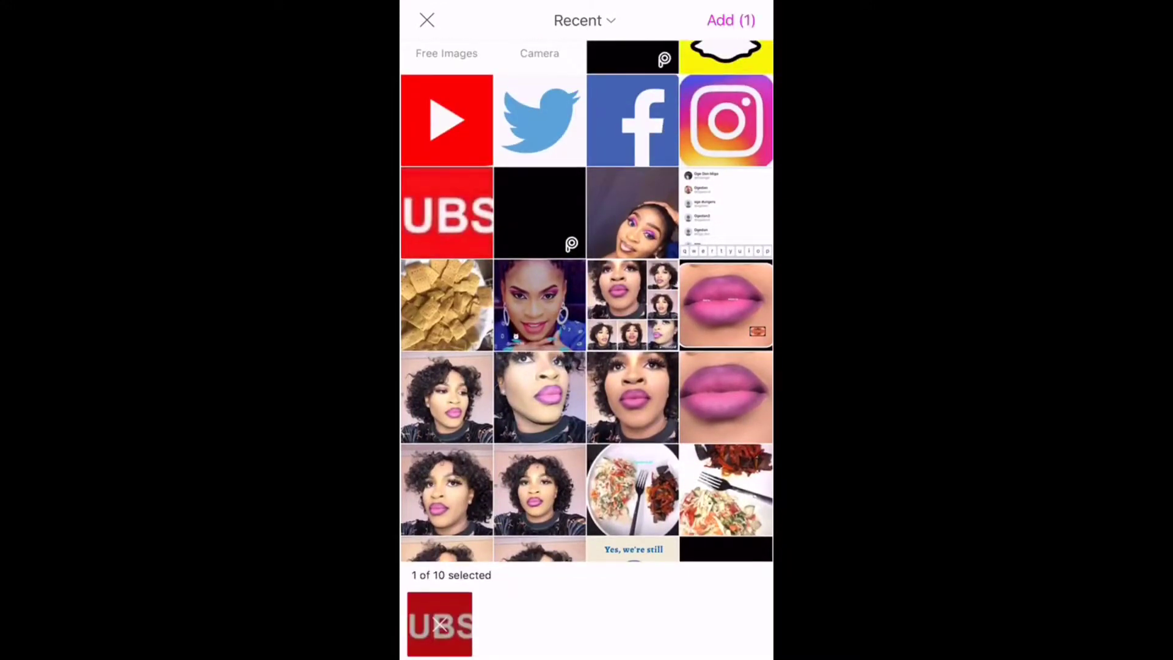
click(731, 20)
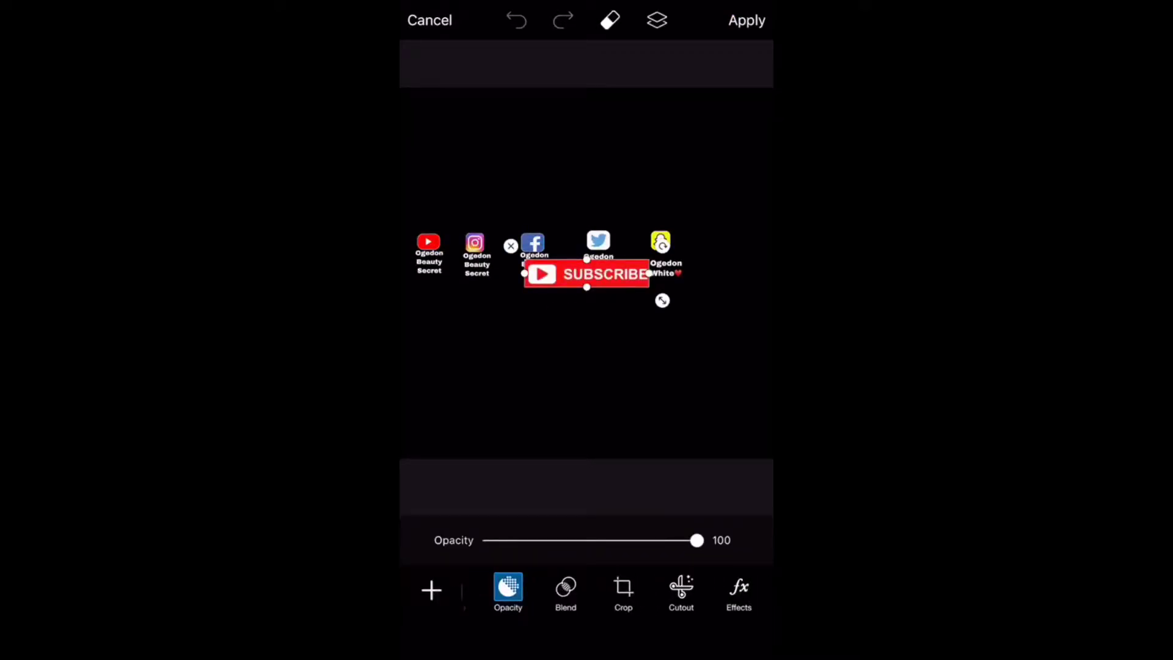
mouse_move(587, 273)
mouse_down()
mouse_move(535, 296)
mouse_move(683, 296)
mouse_up()
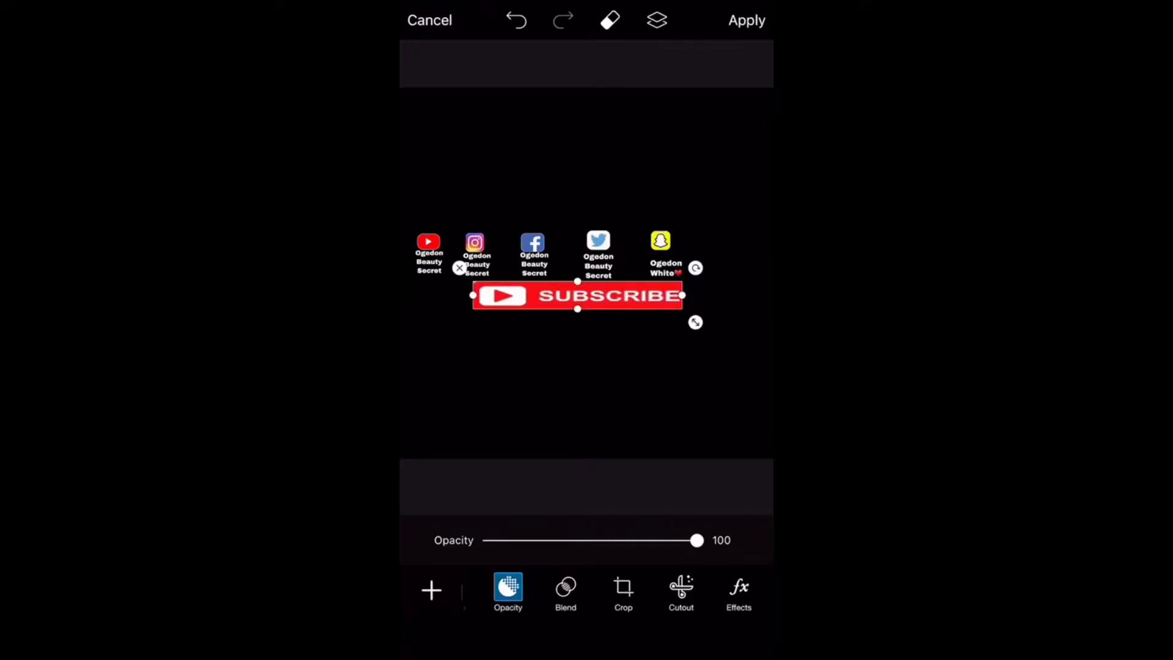
mouse_move(473, 296)
mouse_down()
mouse_move(405, 296)
mouse_move(402, 267)
mouse_up()
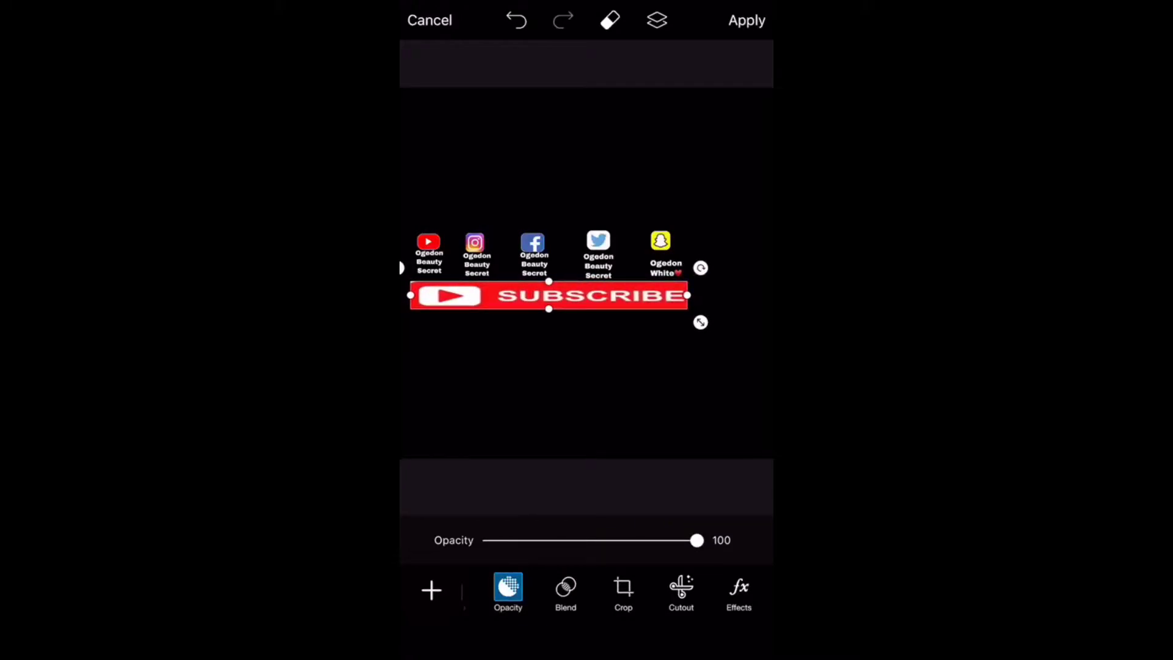
drag(549, 309, 548, 301)
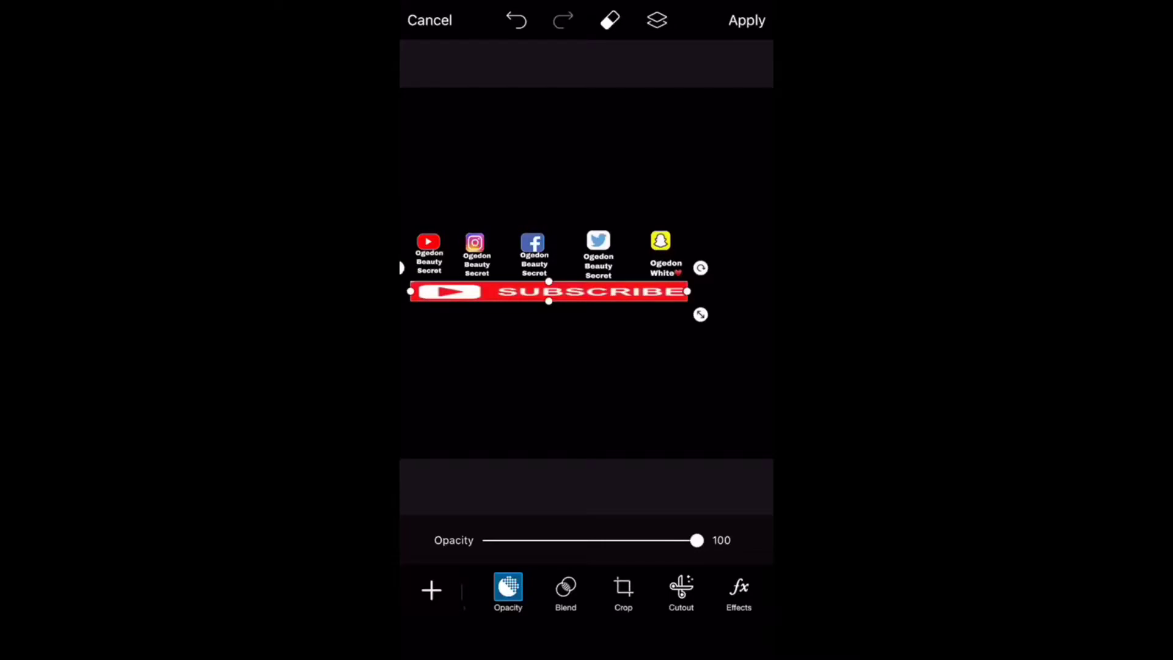
Add the OGDS logo above the social icons and stretch it wide across the row
click(591, 589)
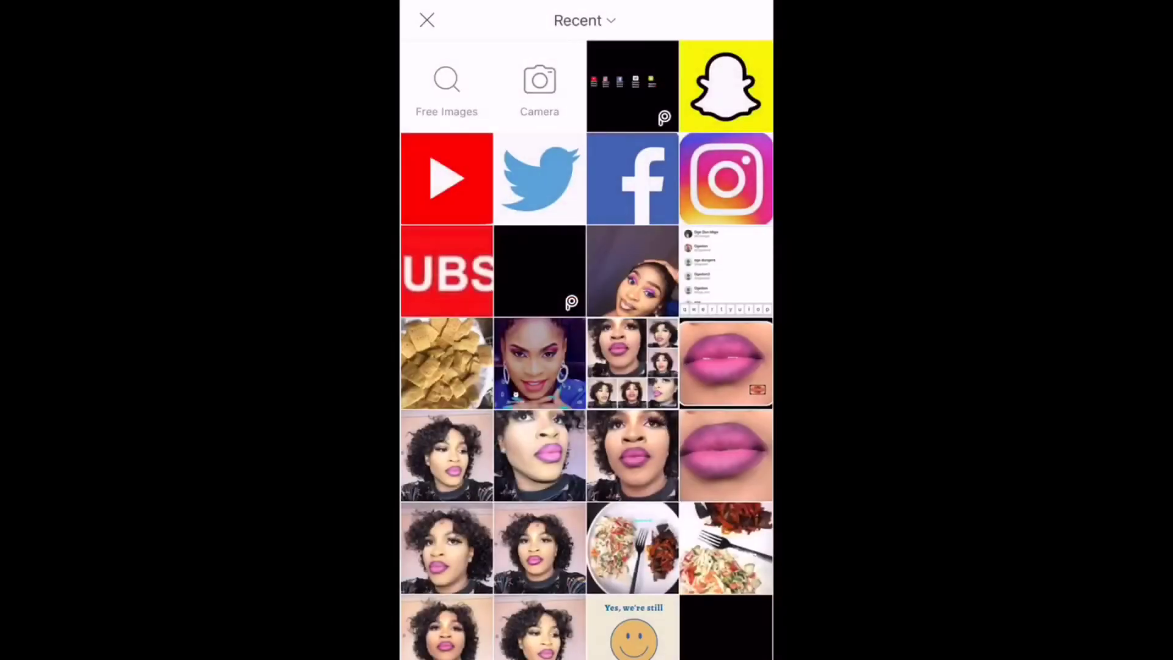
scroll(587, 329, down, 10)
scroll(586, 348, down, 10)
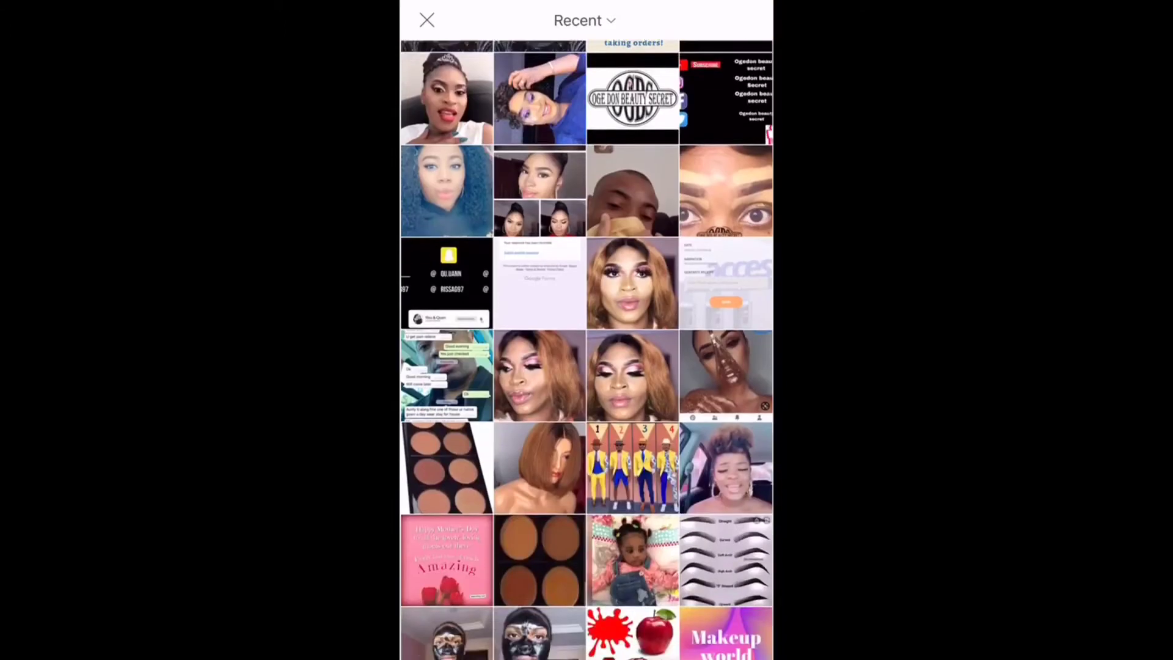
scroll(587, 348, down, 5)
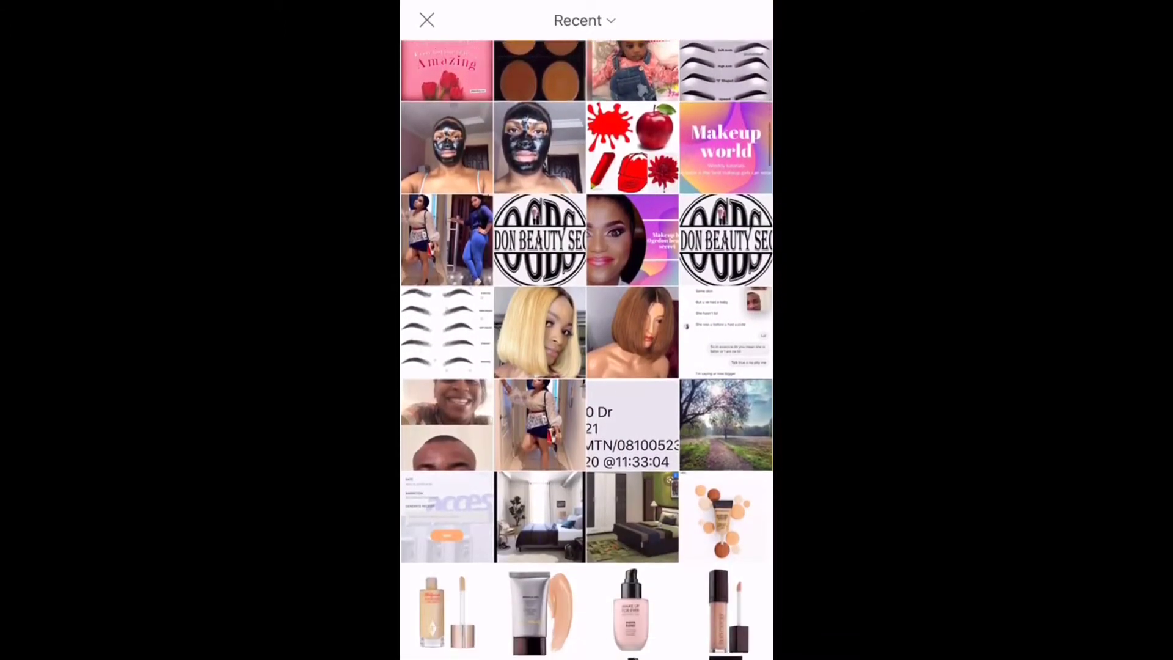
click(726, 190)
click(730, 20)
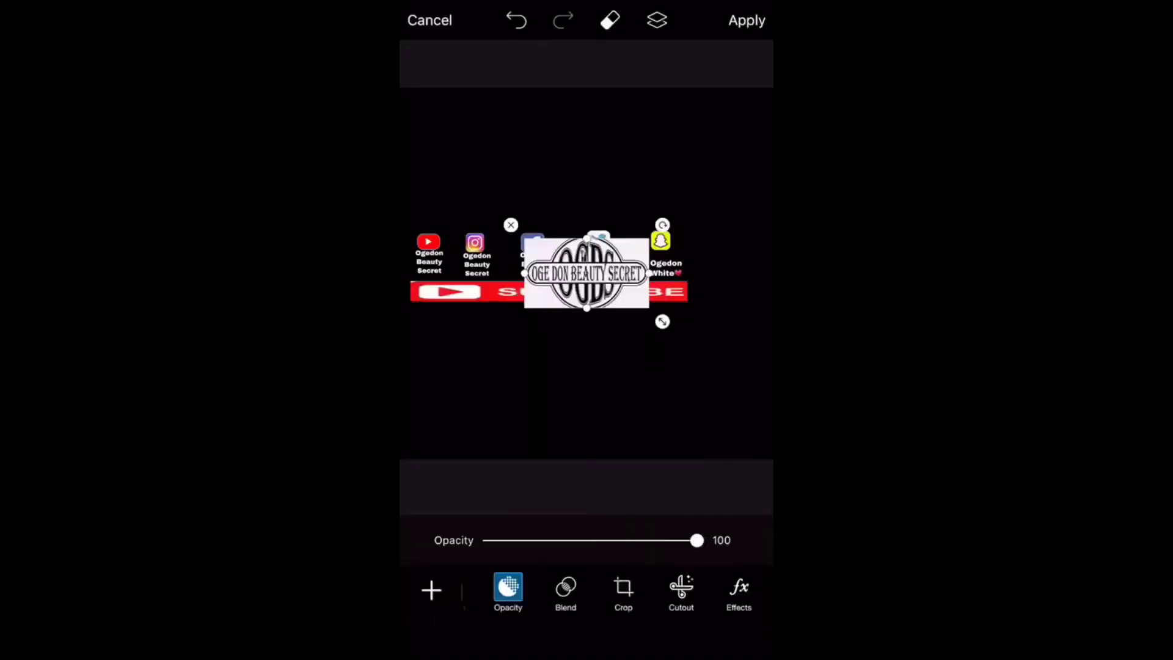
drag(586, 274, 560, 214)
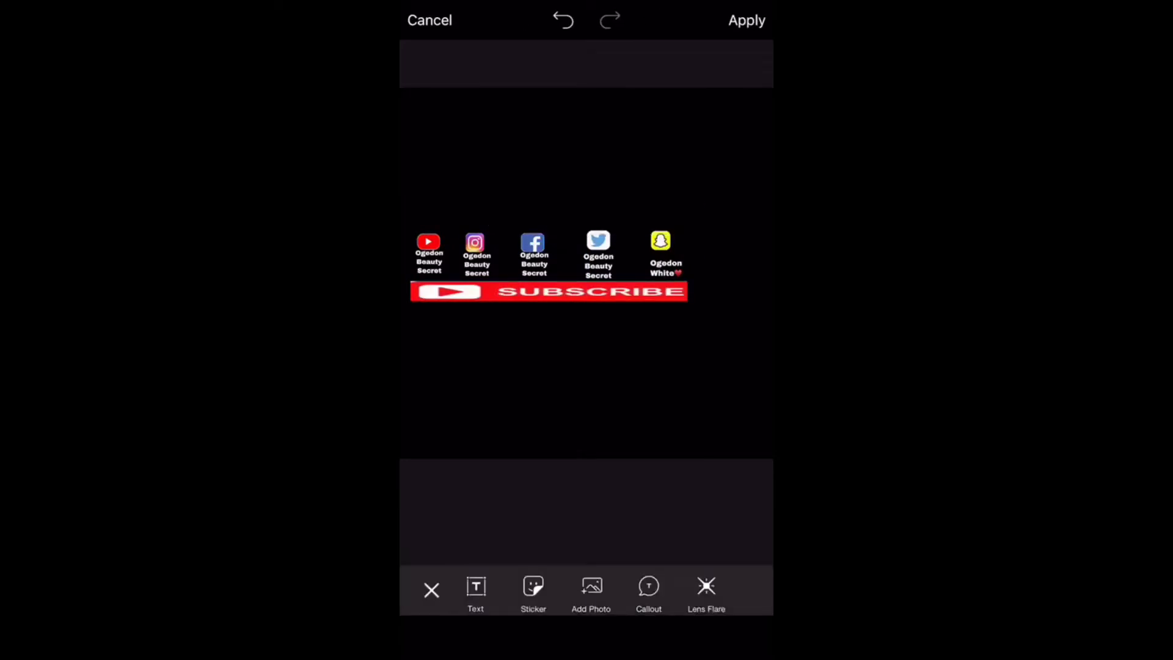
click(563, 20)
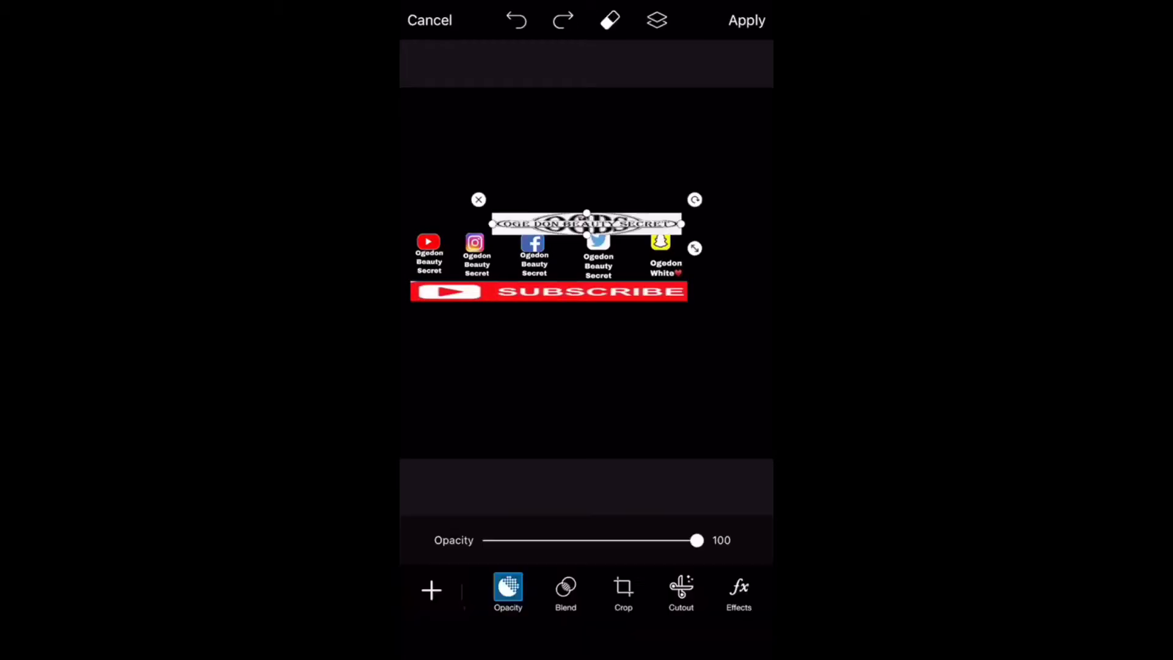
drag(492, 224, 428, 224)
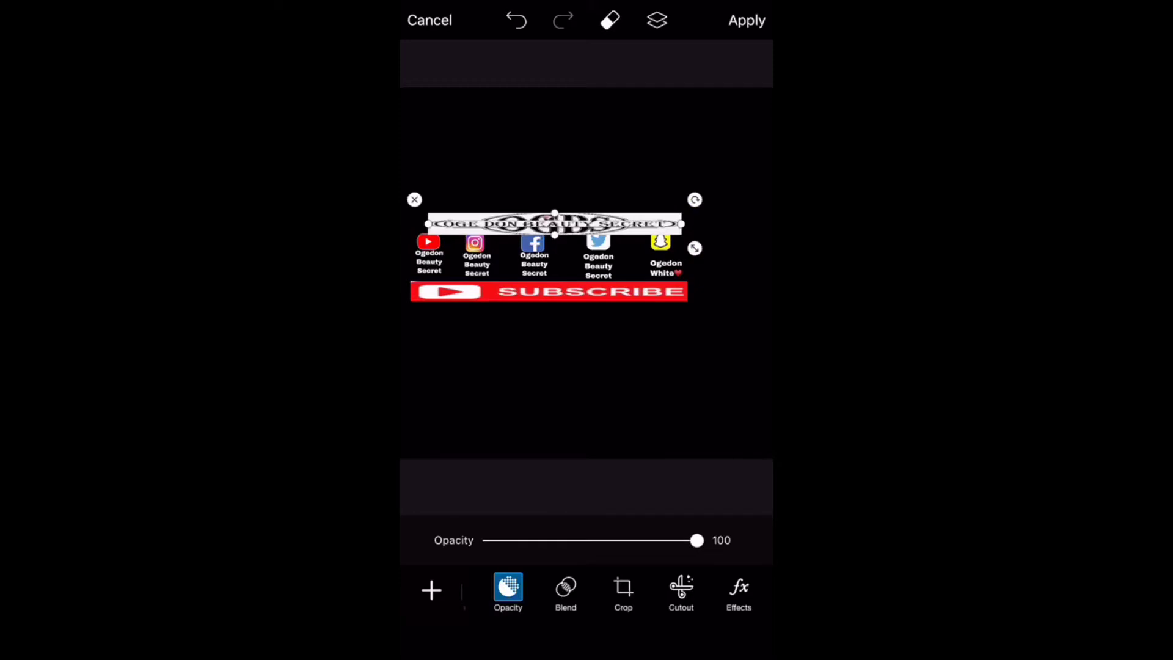
drag(555, 223, 551, 224)
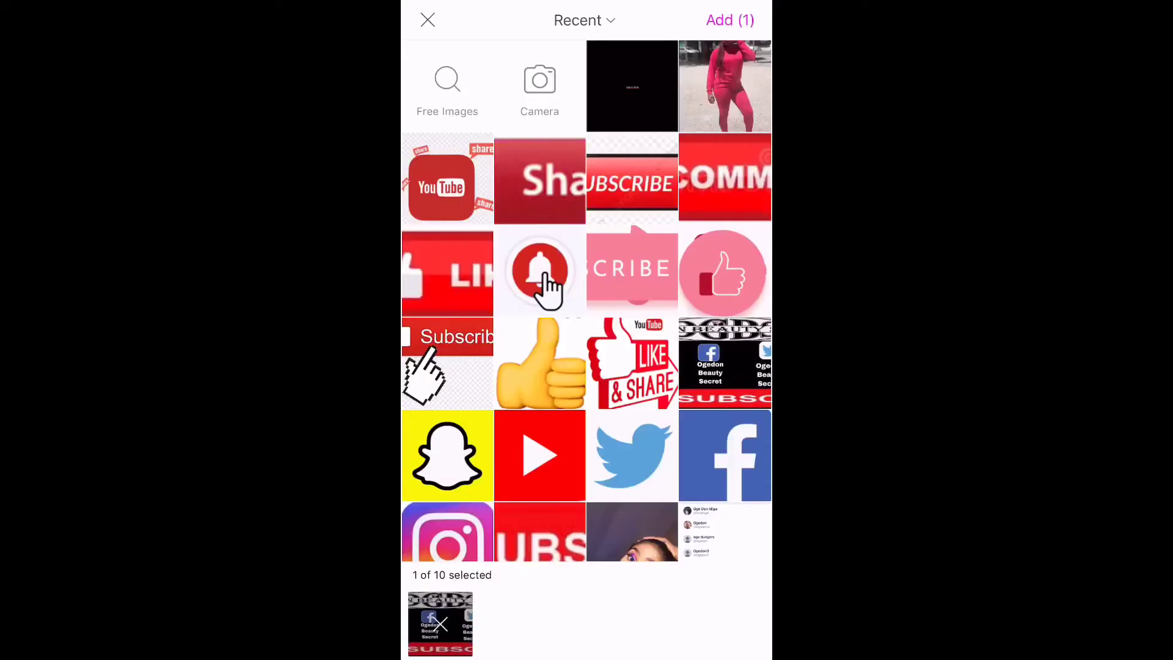
Crop the banner to YouTube proportions around its logo, icons and subscribe bar, and save to Photos
click(729, 20)
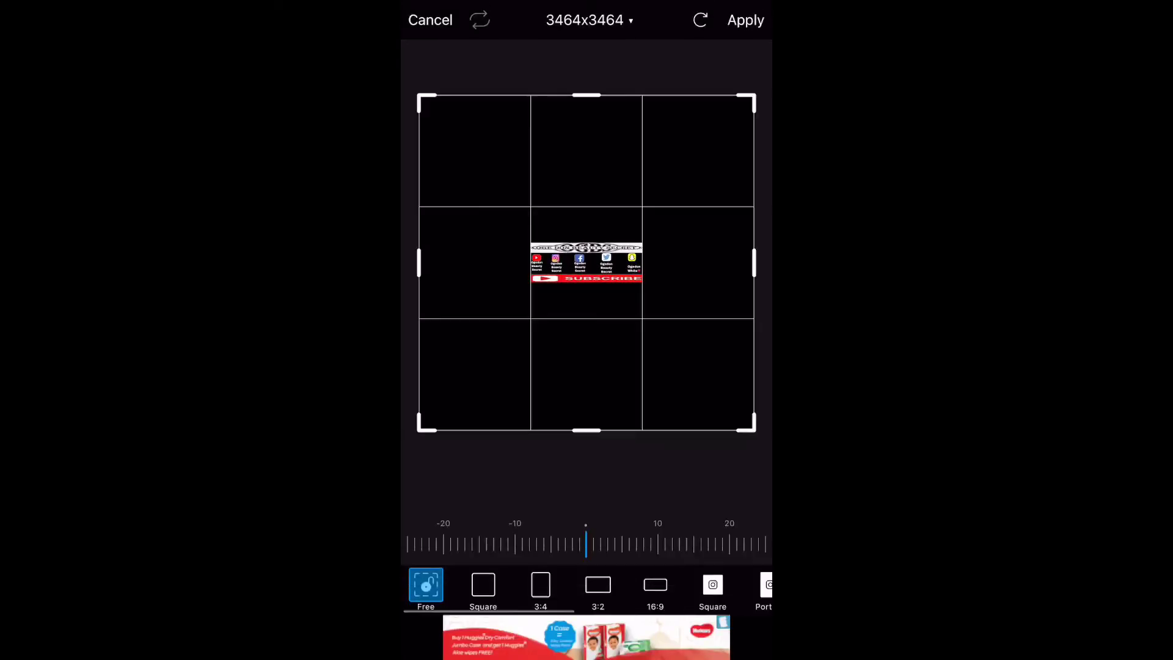
scroll(586, 587, right, 3)
scroll(586, 586, right, 3)
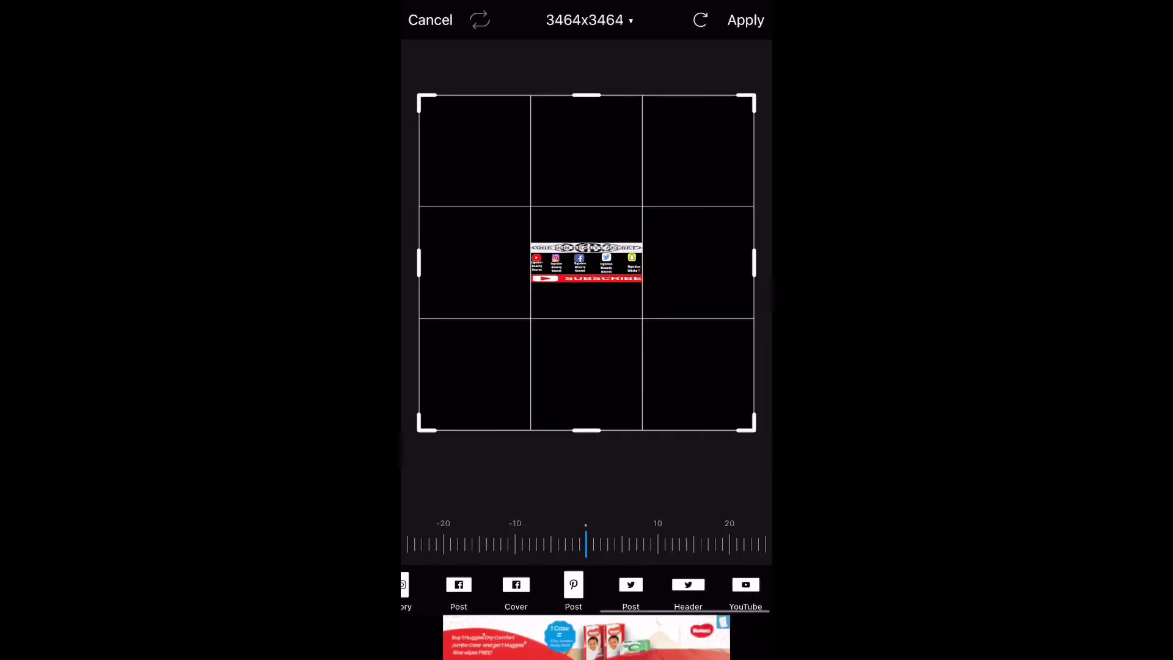
click(747, 587)
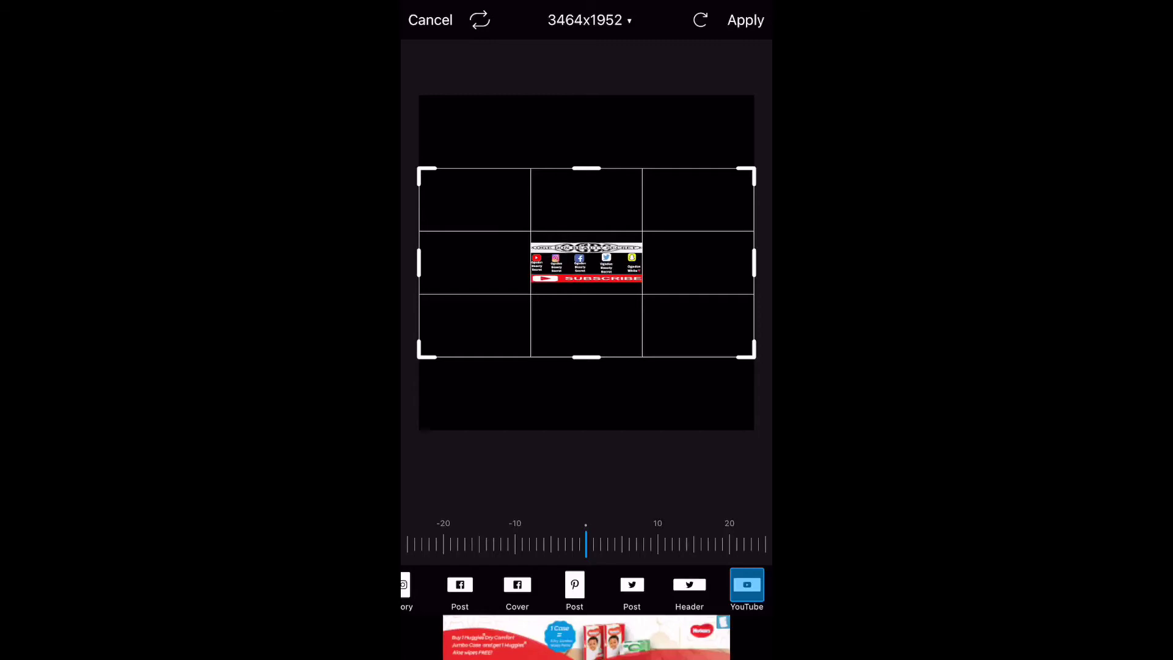
scroll(581, 257, up, 2)
scroll(580, 257, up, 2)
scroll(580, 257, up, 1)
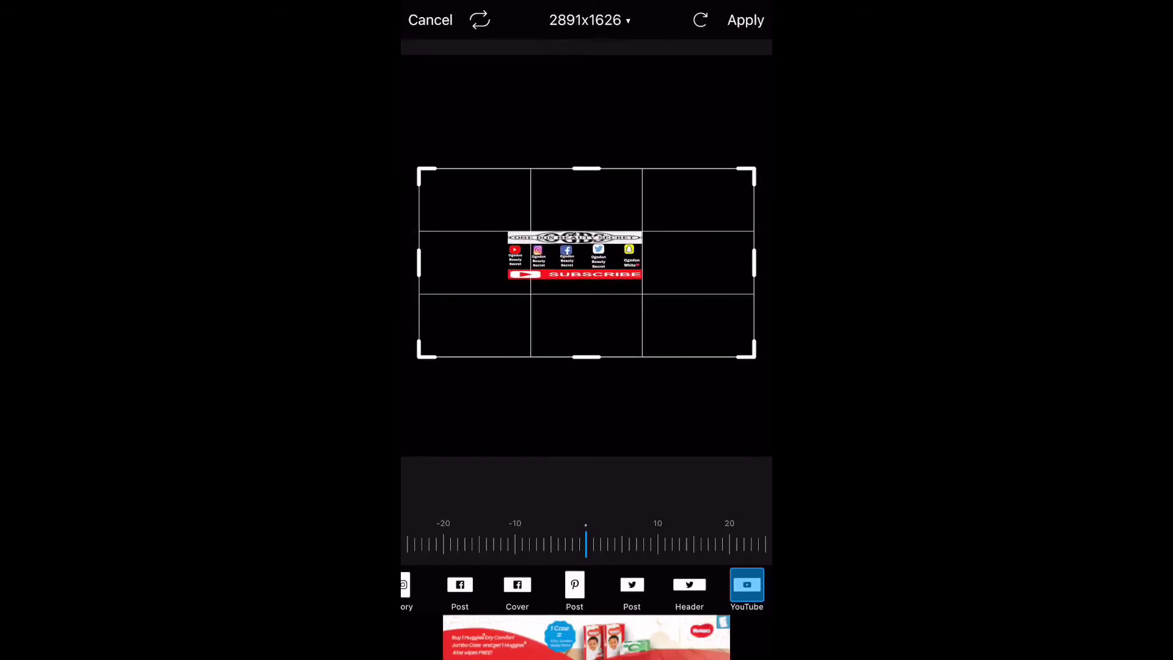
scroll(581, 257, up, 2)
scroll(587, 257, up, 1)
scroll(587, 257, up, 2)
scroll(587, 257, up, 1)
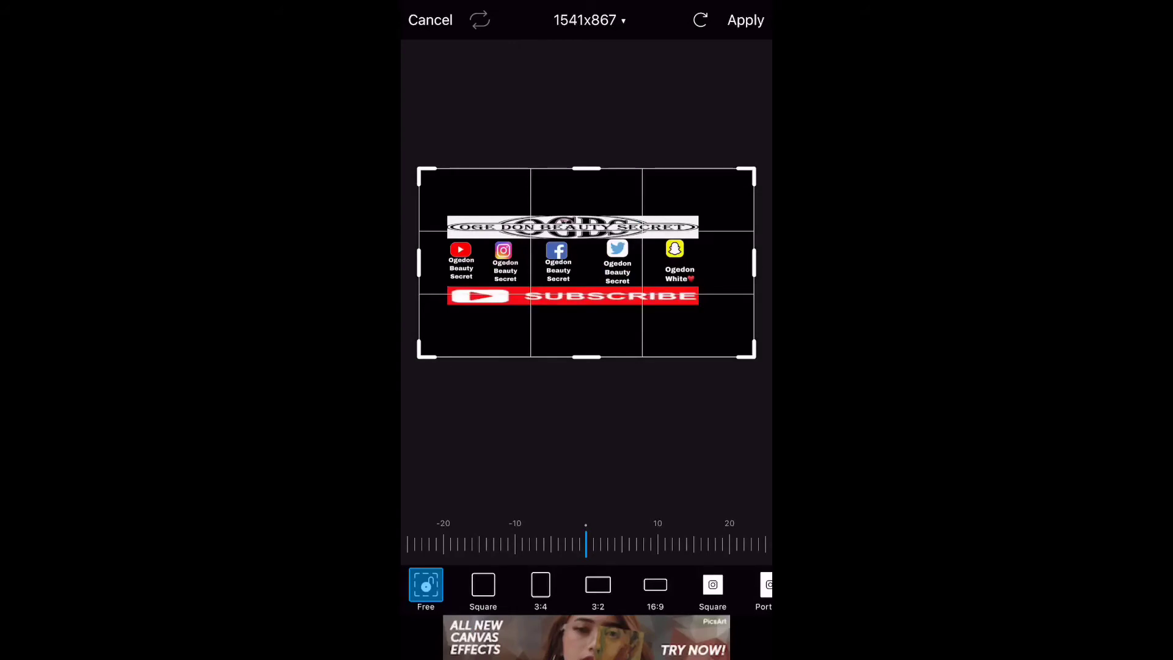
scroll(587, 263, up, 1)
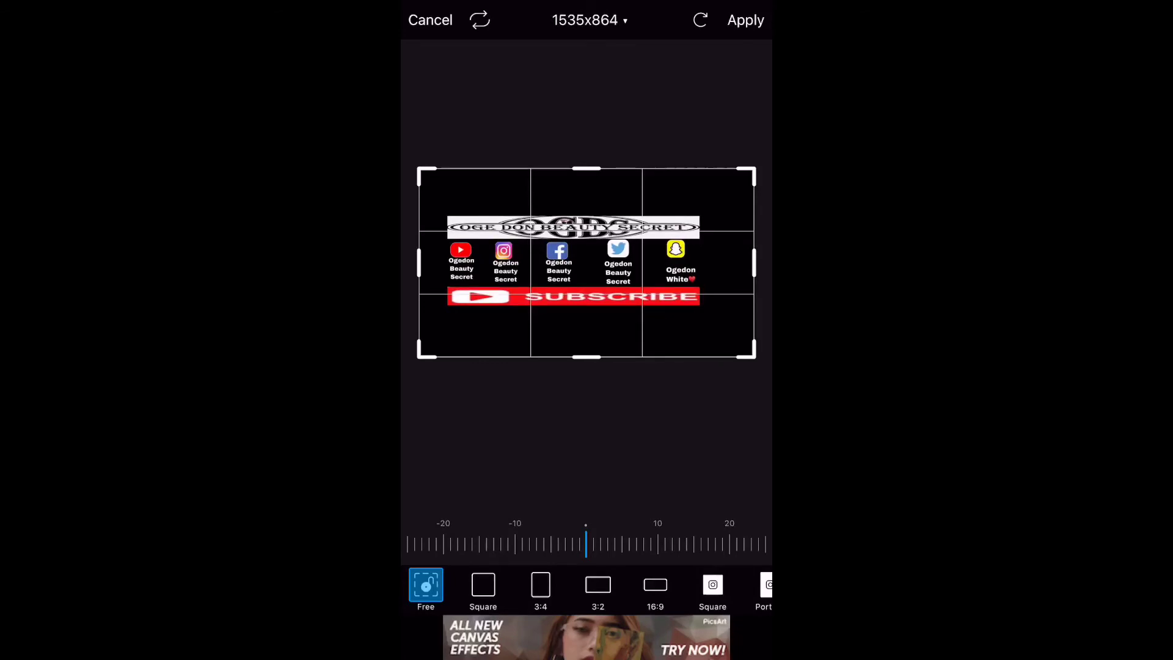
scroll(587, 262, down, 1)
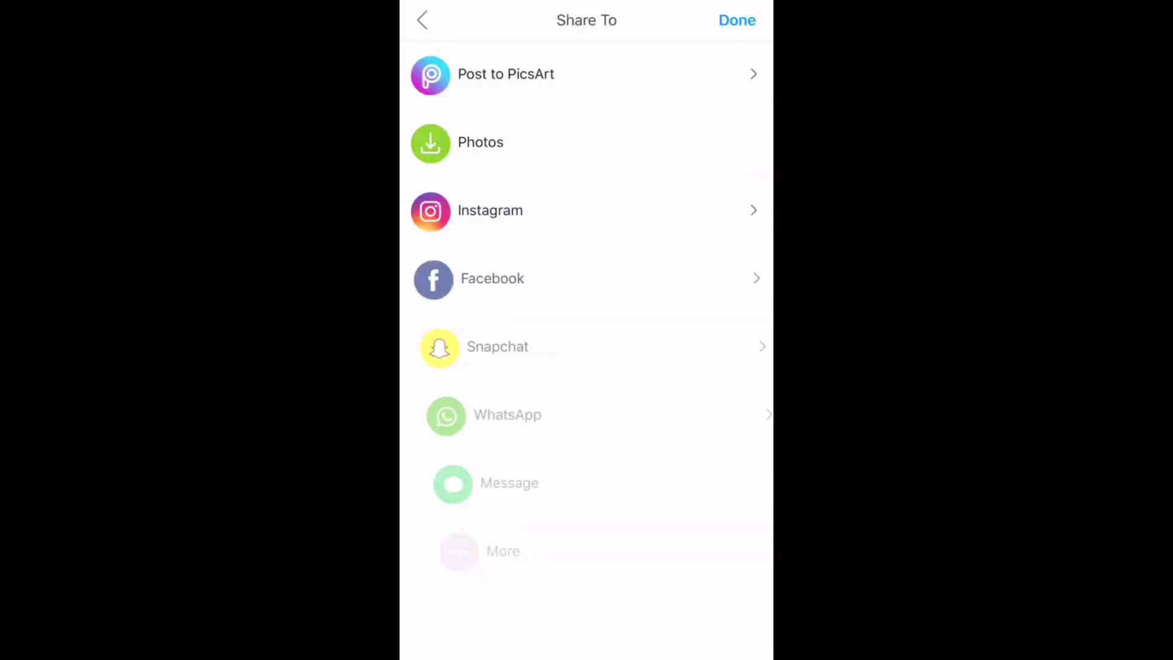
click(431, 143)
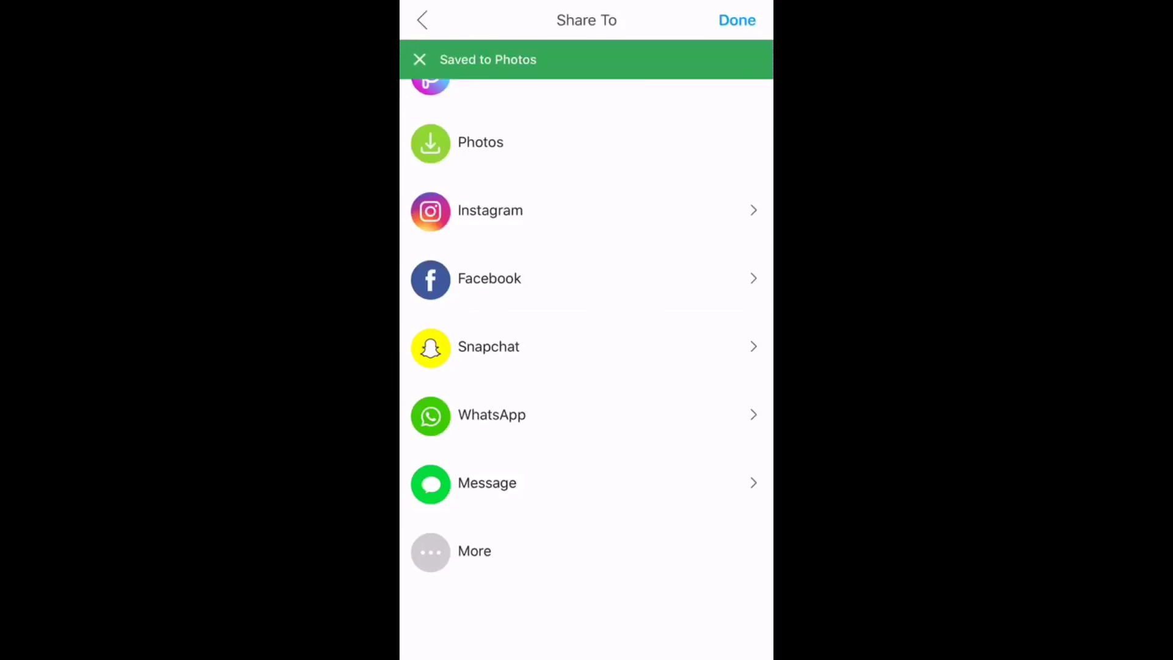